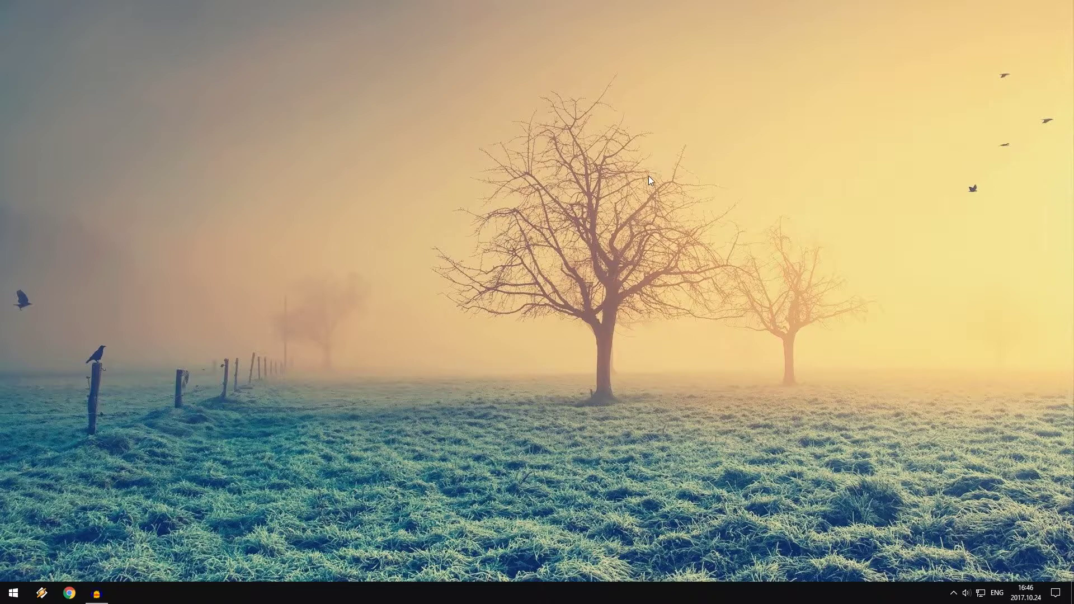
Open Task Manager's Startup list and check the Samsung RAPID Mode, OneDrive Setup and Dropbox entries.
right_click(495, 590)
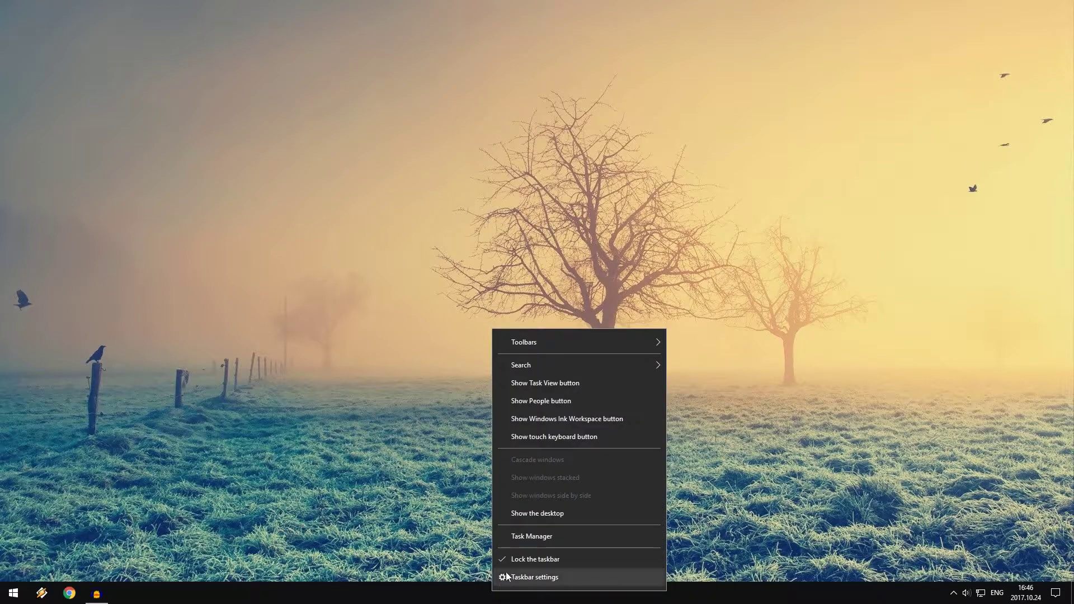
left_click(526, 538)
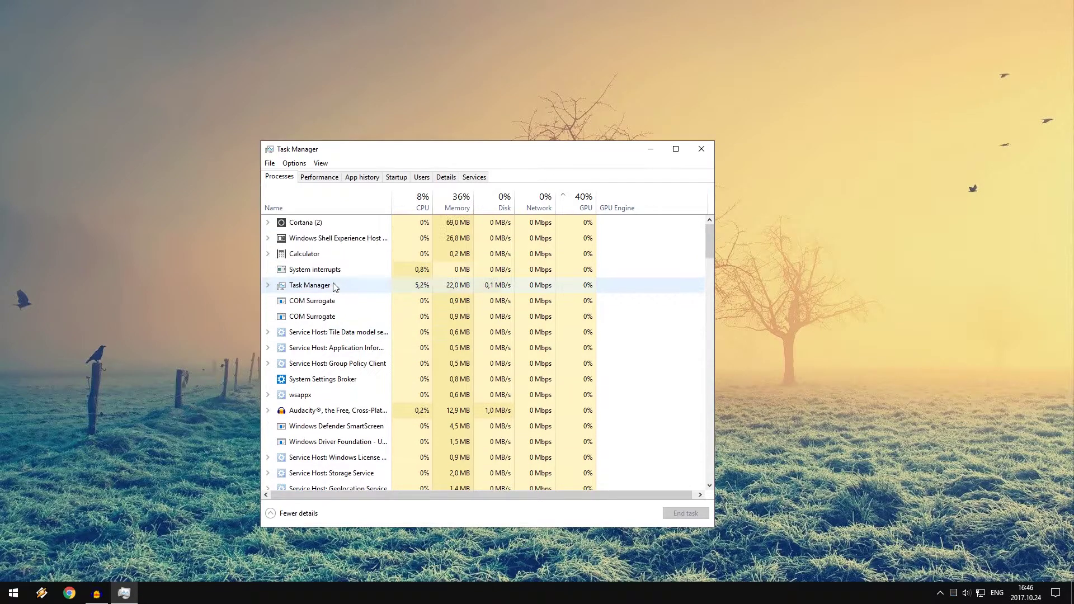
left_click(396, 178)
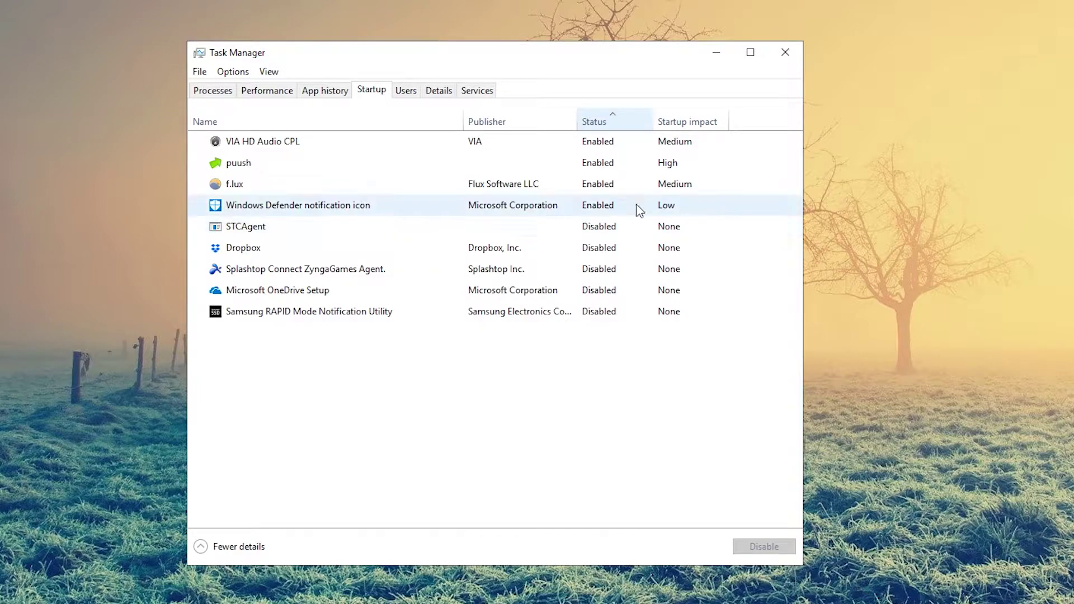
left_click(320, 317)
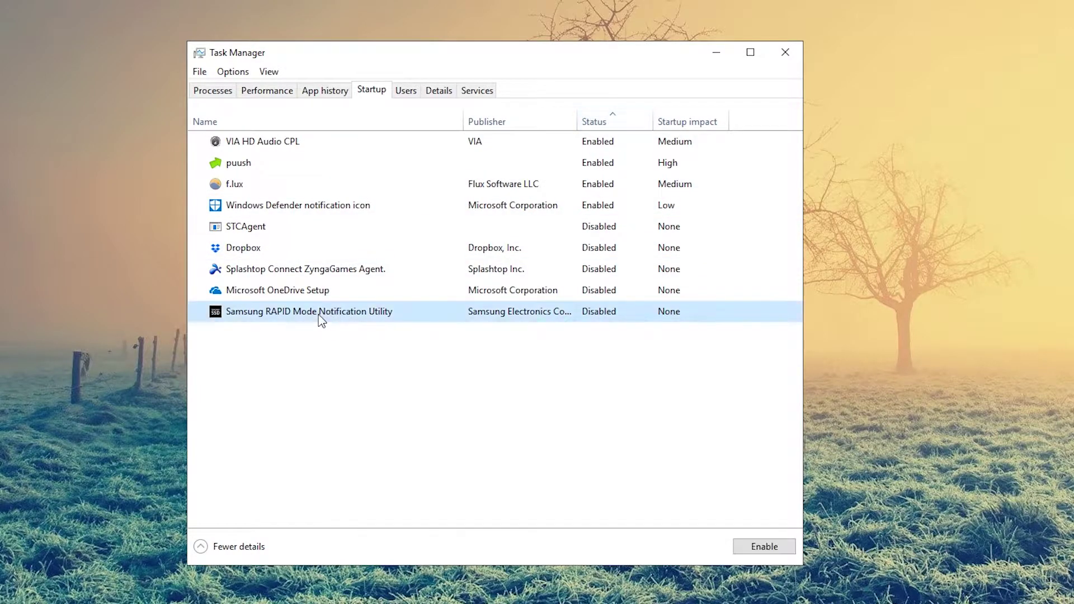
left_click(287, 295)
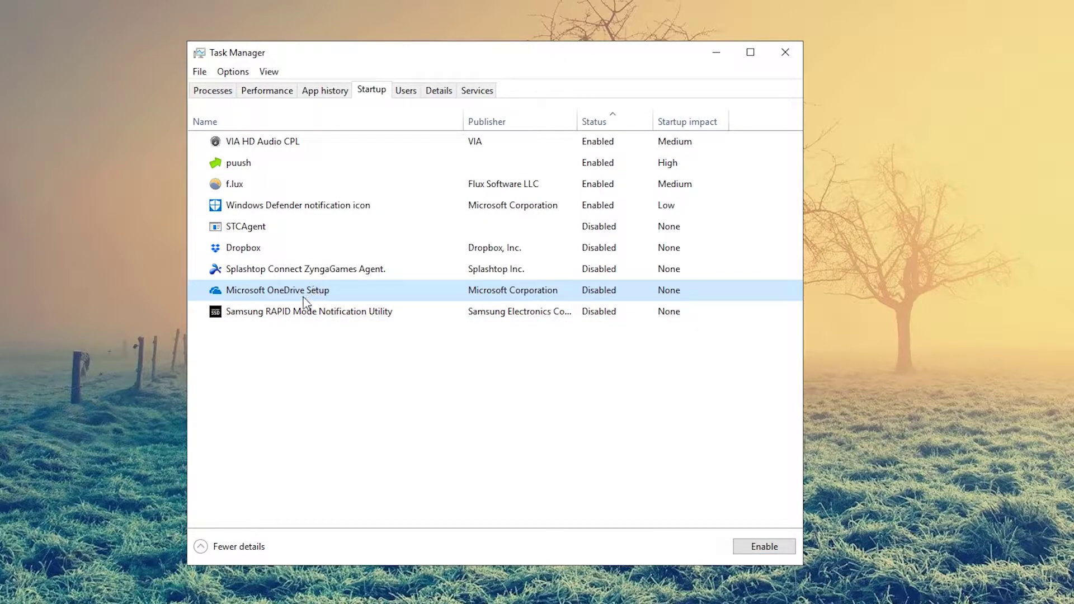
left_click(258, 250)
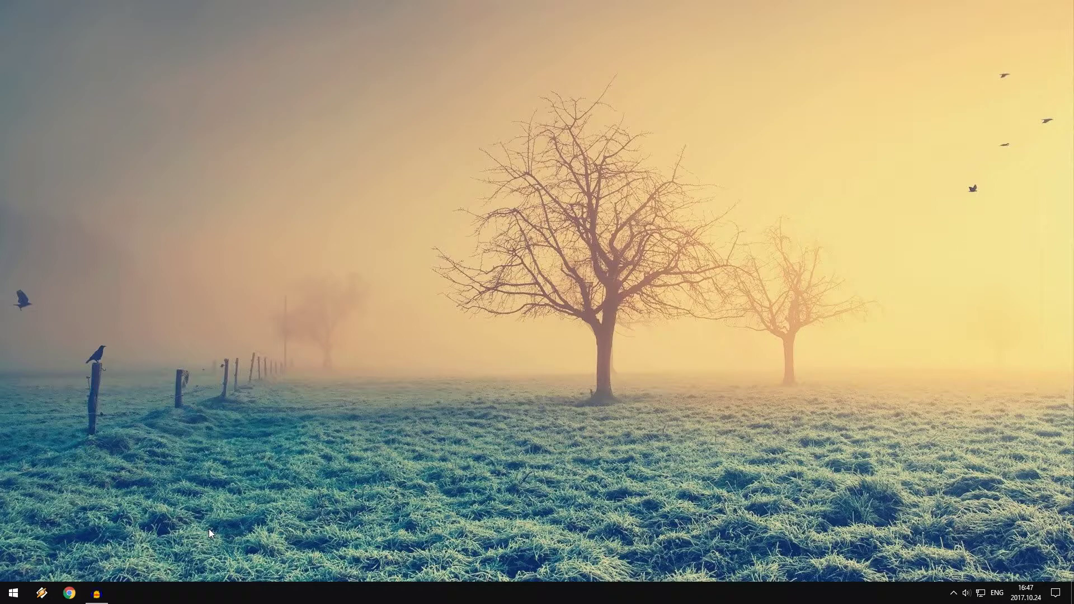
Bring up the System information window with Win+Pause, then close it.
key("super+Pause")
key("super")
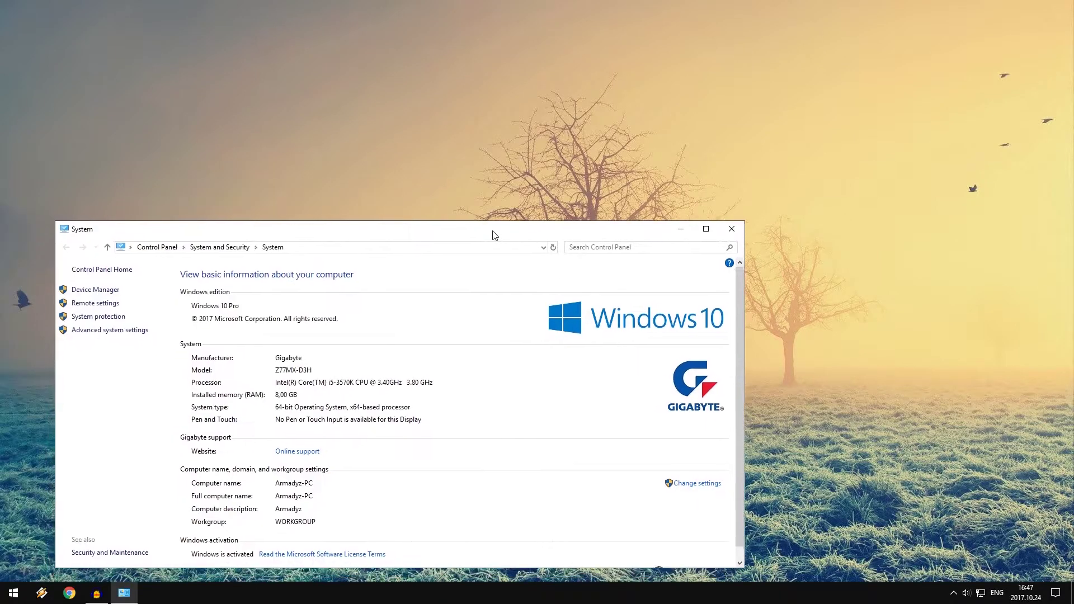
left_click_drag(328, 194, 408, 158)
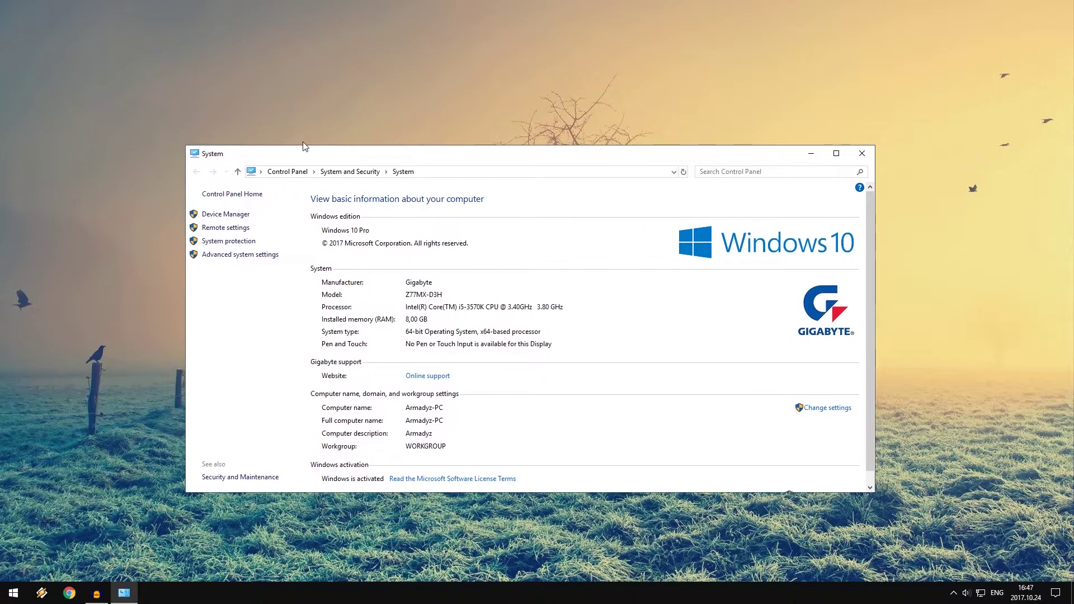
left_click(861, 151)
Search 'this', open This PC's Properties and its Advanced system settings.
left_click(8, 596)
type("this")
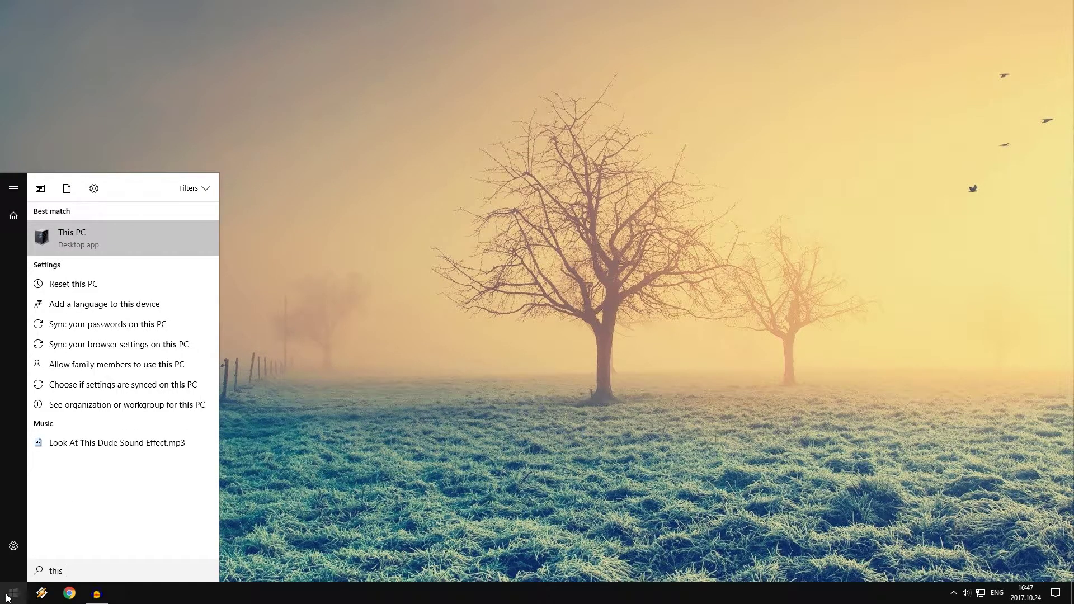
right_click(98, 233)
left_click(146, 336)
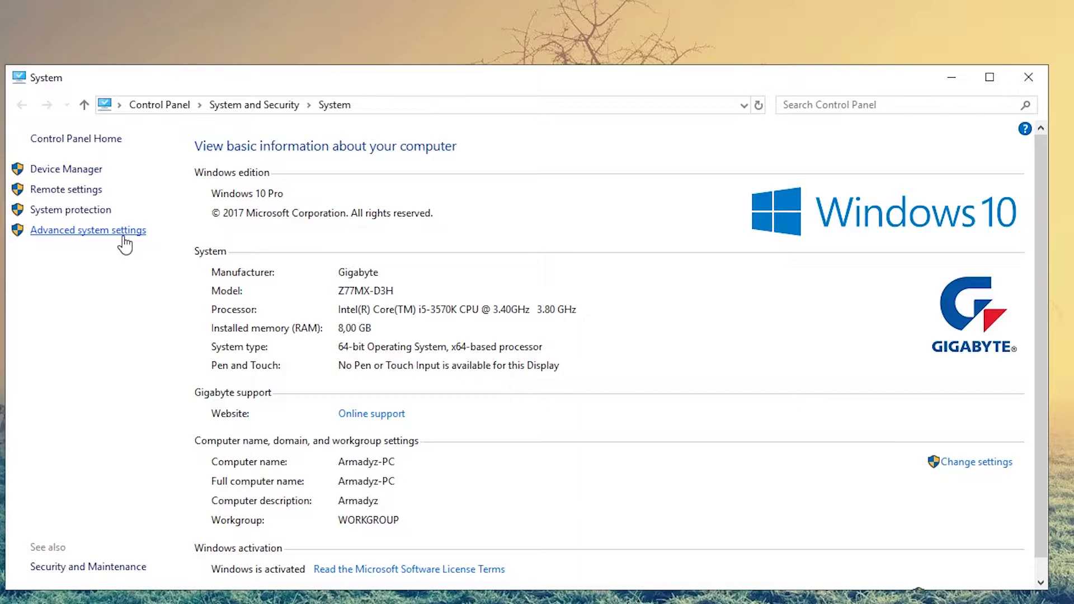
left_click(122, 237)
left_click_drag(52, 0, 399, 157)
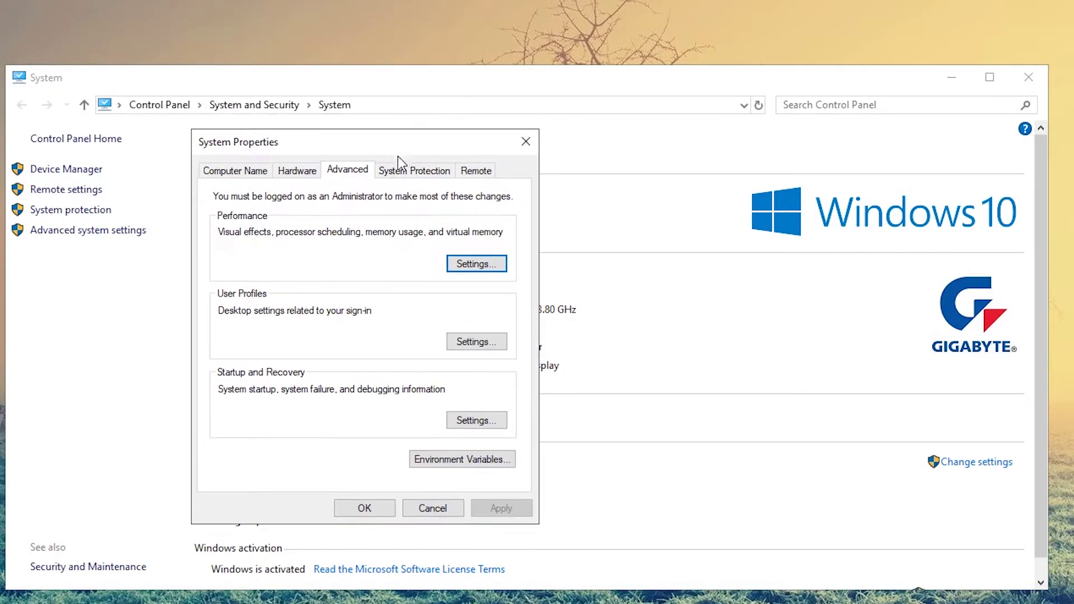
Open Performance Settings and review the Custom visual effects, with animations, fades and shadows off.
left_click(465, 266)
left_click_drag(365, 197, 621, 27)
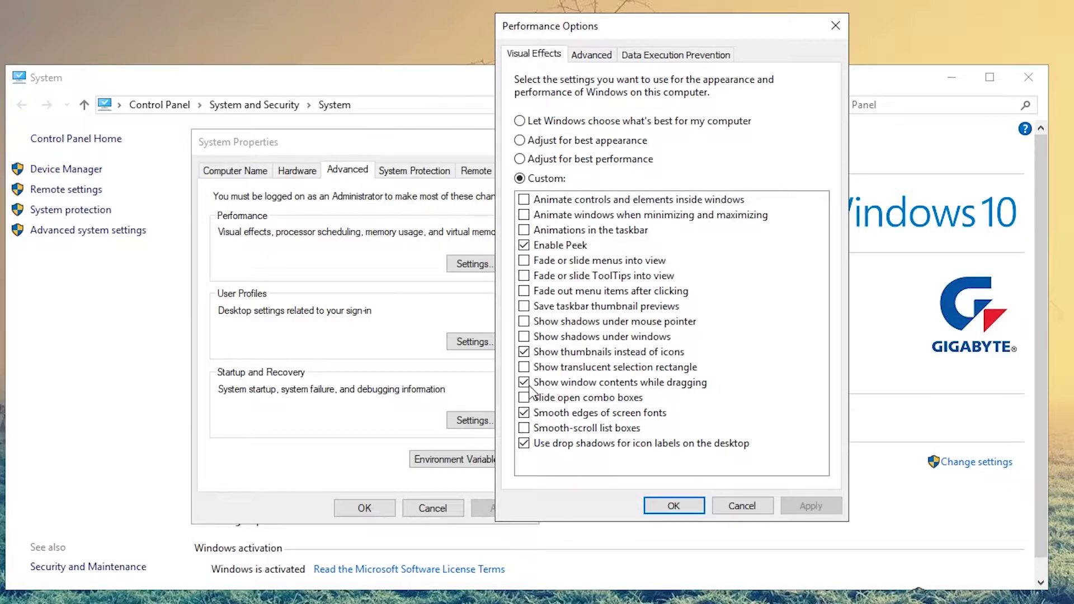
left_click_drag(600, 38, 604, 81)
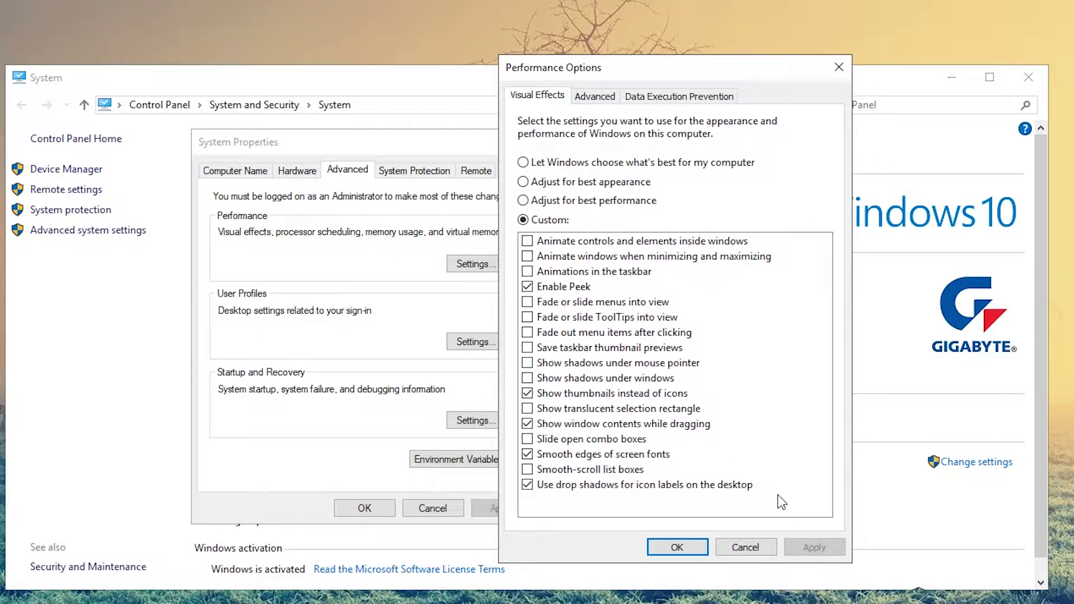
Accept the visual effects with OK, close System Properties, then close the System window.
left_click(677, 547)
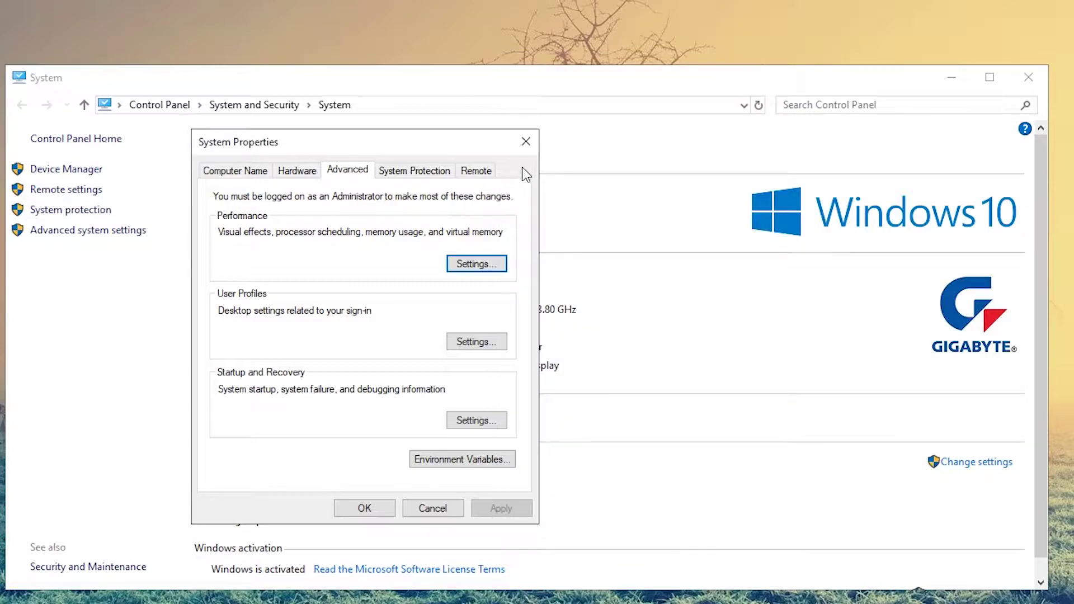
left_click(526, 141)
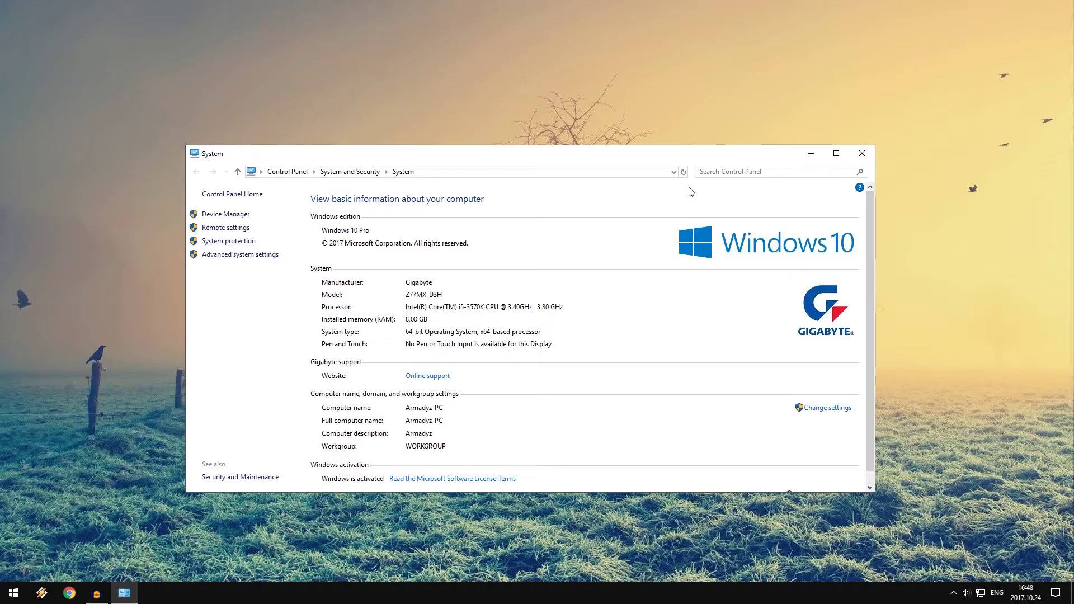
left_click(808, 157)
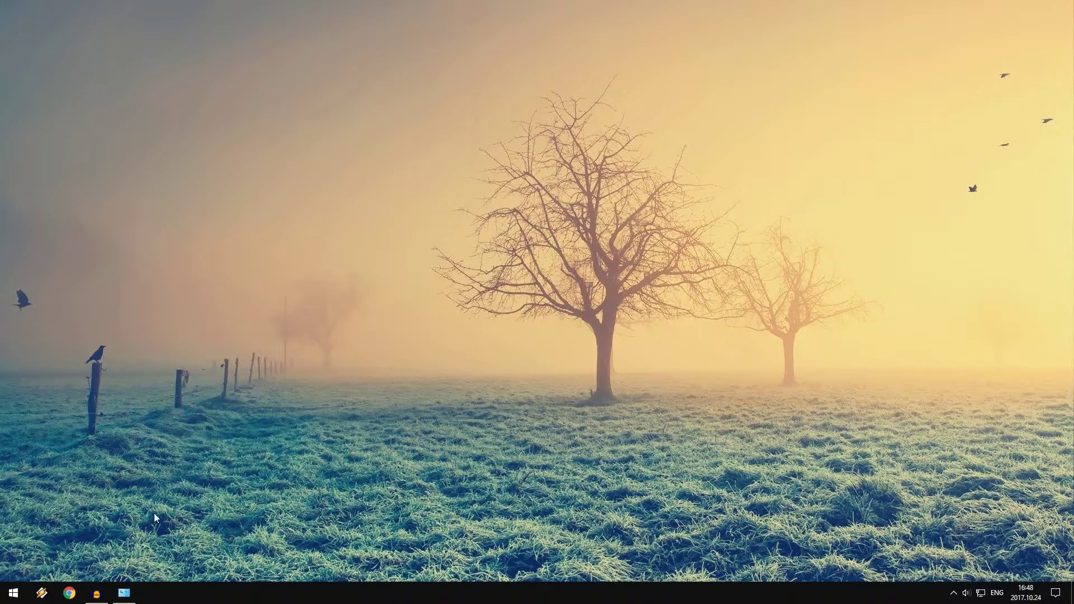
left_click(124, 597)
left_click(130, 599)
left_click(131, 597)
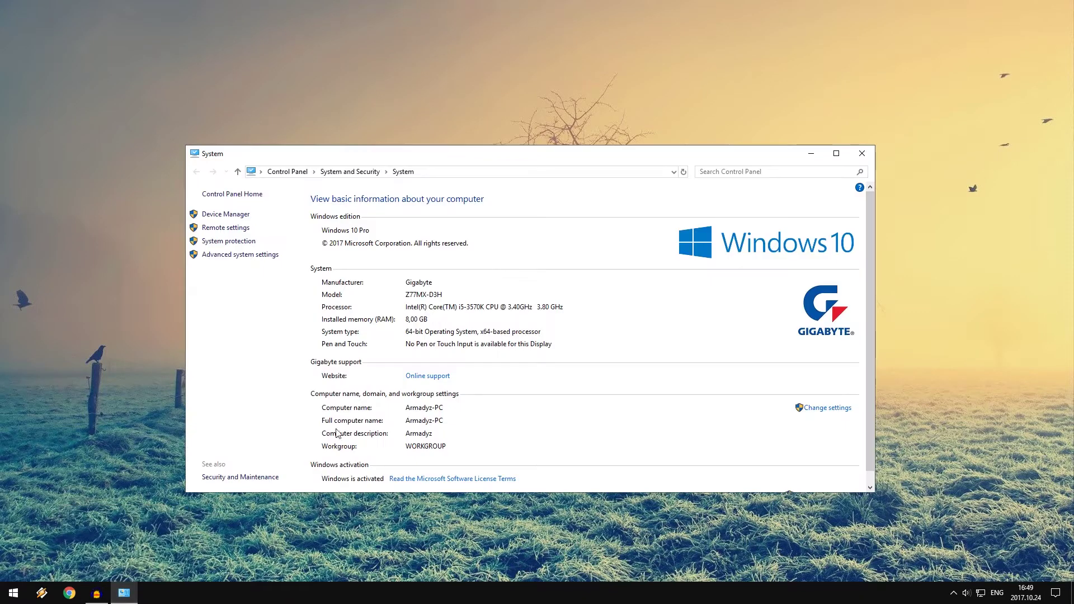
left_click(863, 153)
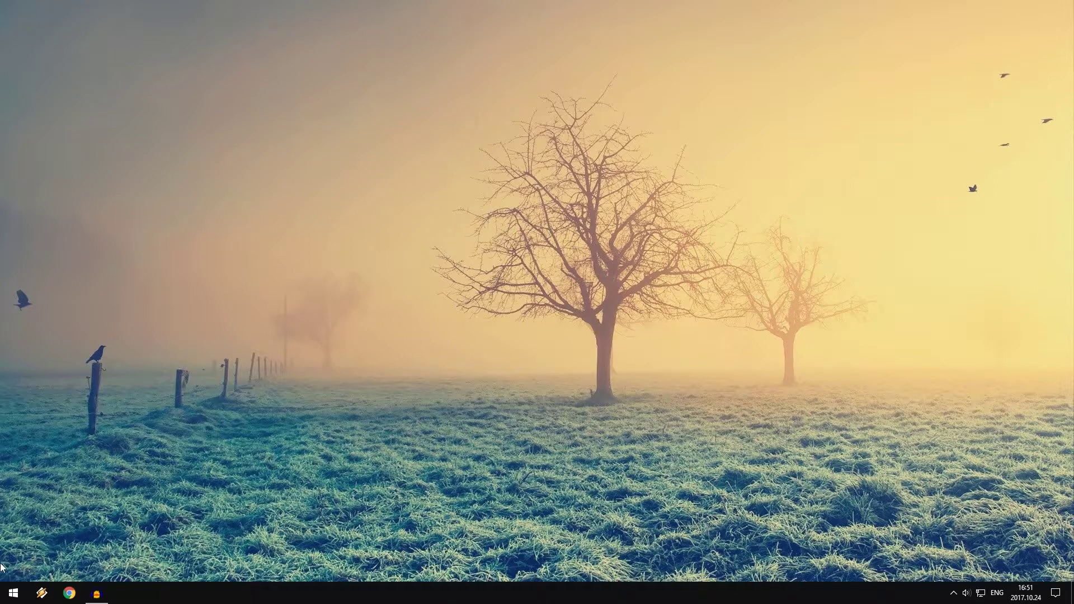
Go to Settings > Apps & features and scroll through the installed apps list.
left_click(12, 598)
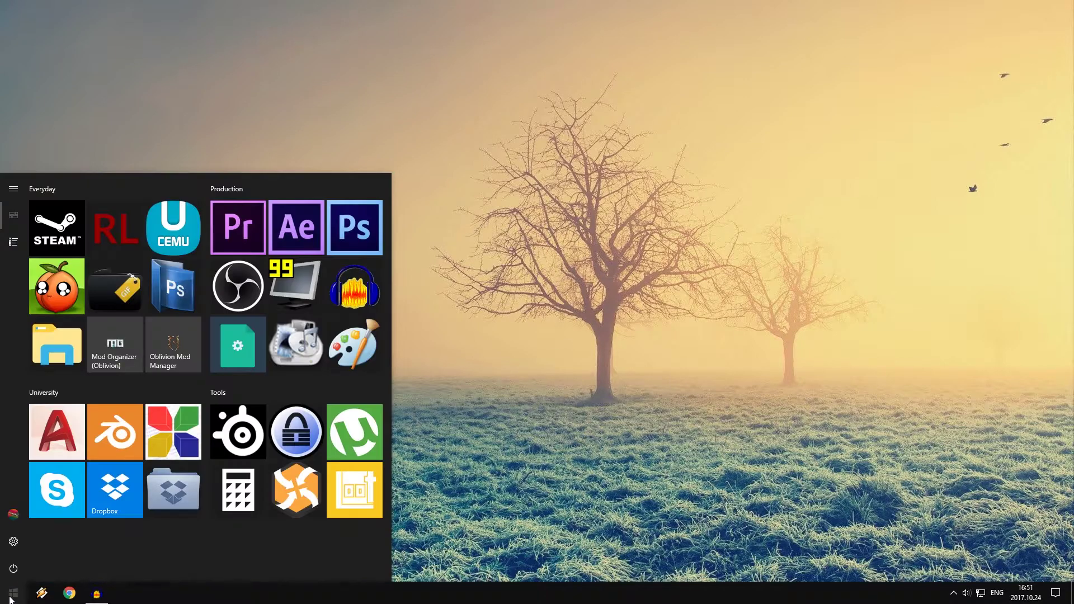
left_click(17, 541)
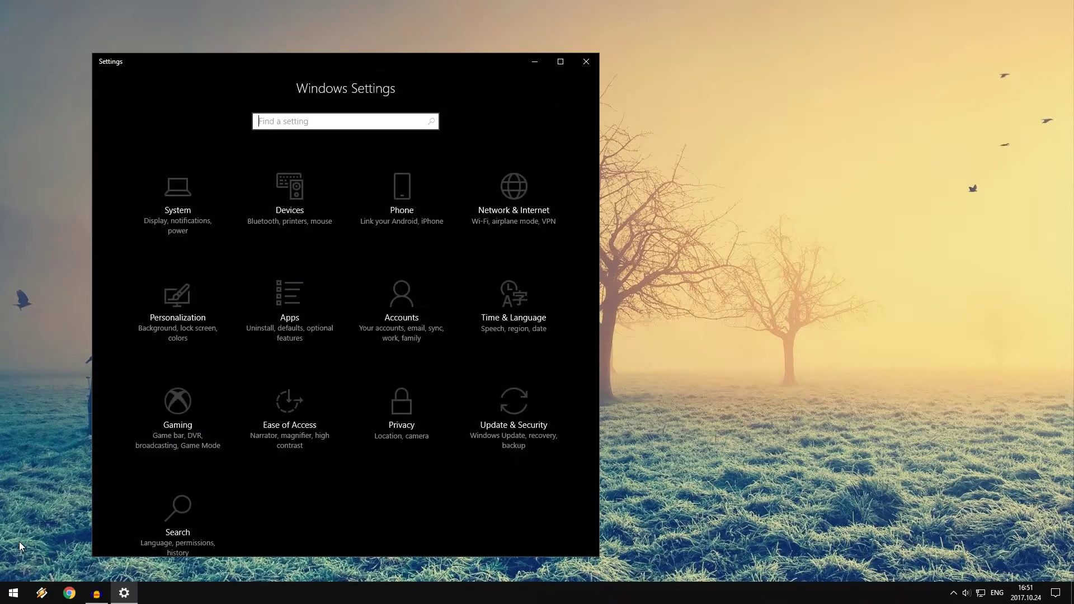
left_click(305, 328)
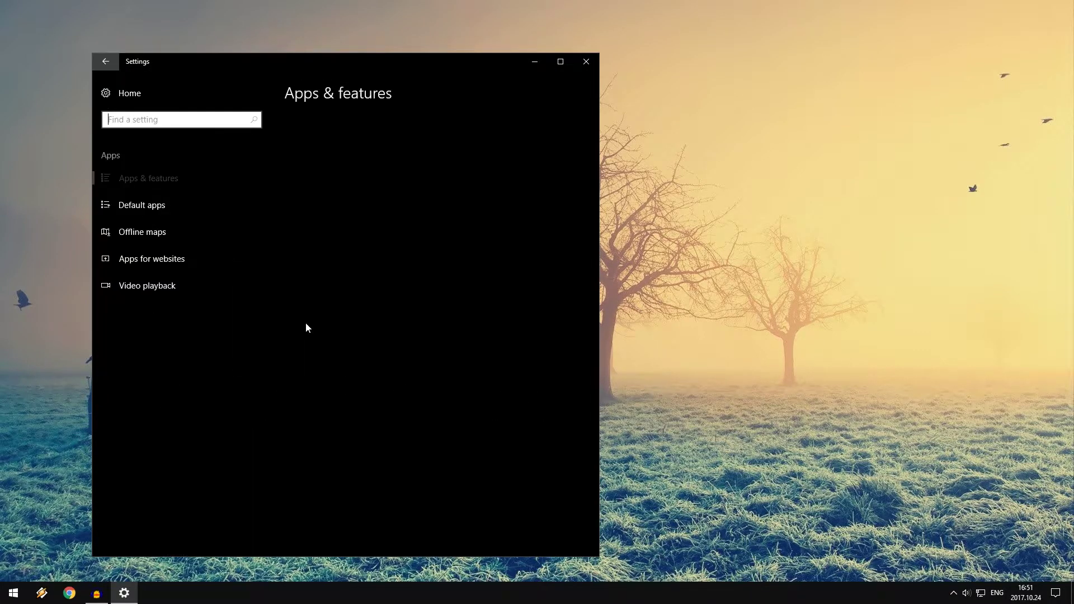
scroll(408, 347, "down", 4)
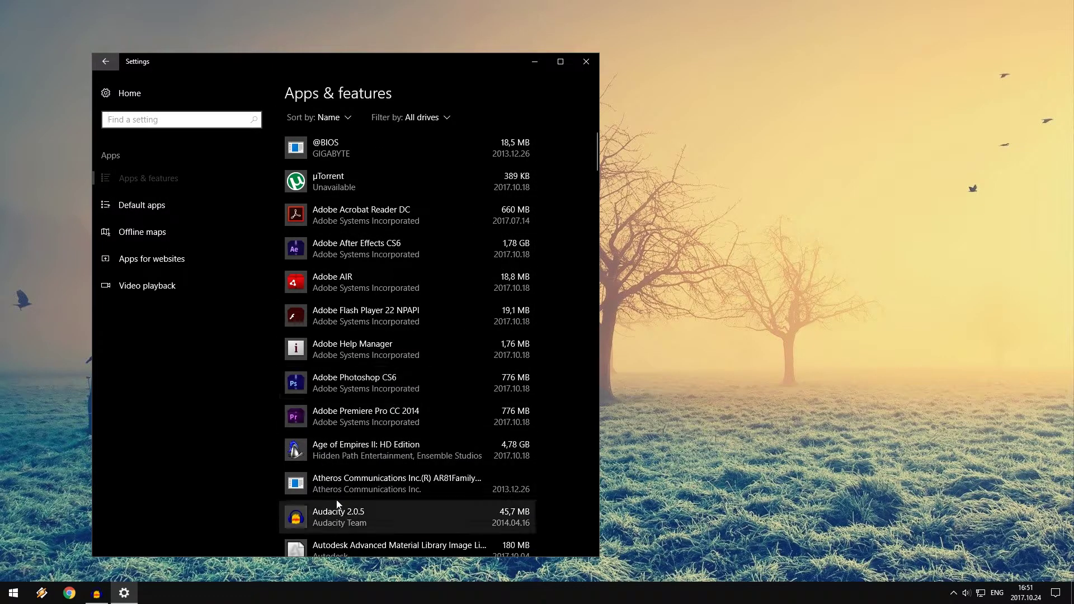
scroll(363, 392, "down", 2)
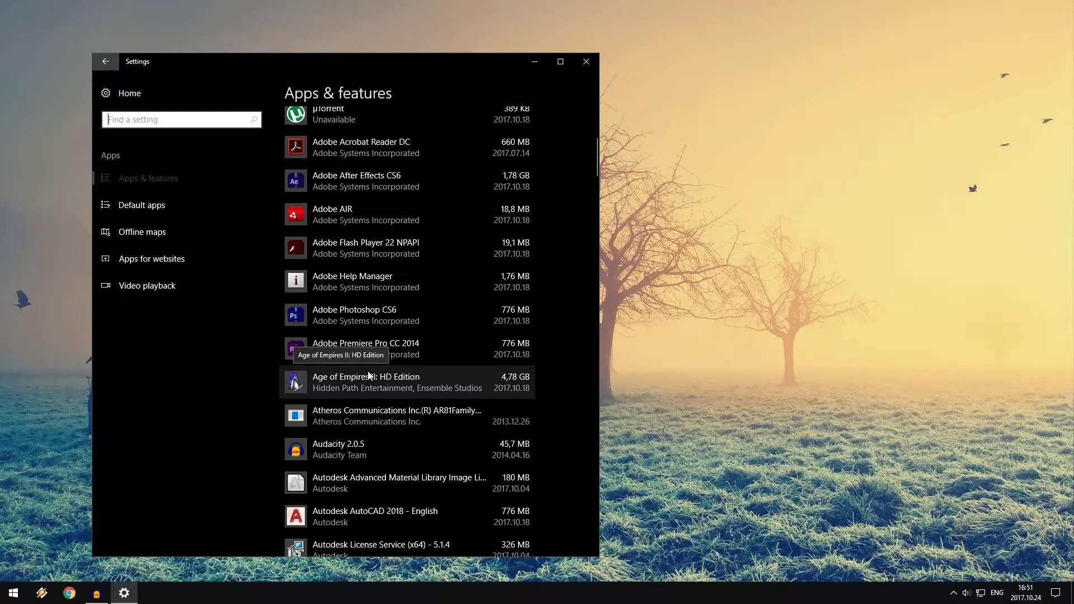
scroll(368, 371, "up", 2)
Select Age of Empires II: HD Edition to show Uninstall, then scroll the remaining apps.
left_click(378, 447)
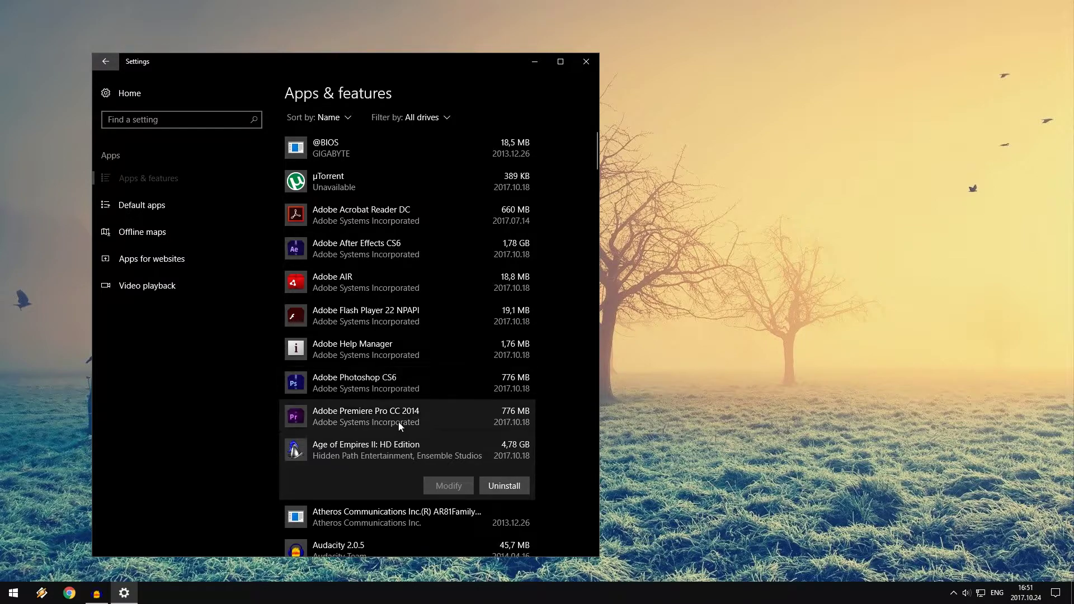
scroll(403, 457, "down", 3)
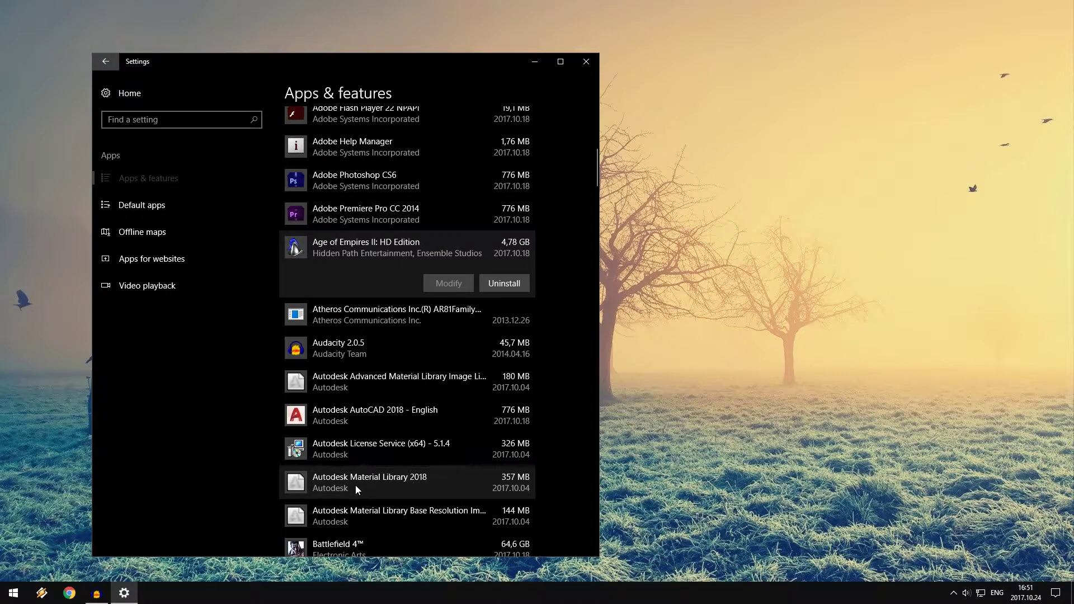
scroll(361, 481, "down", 3)
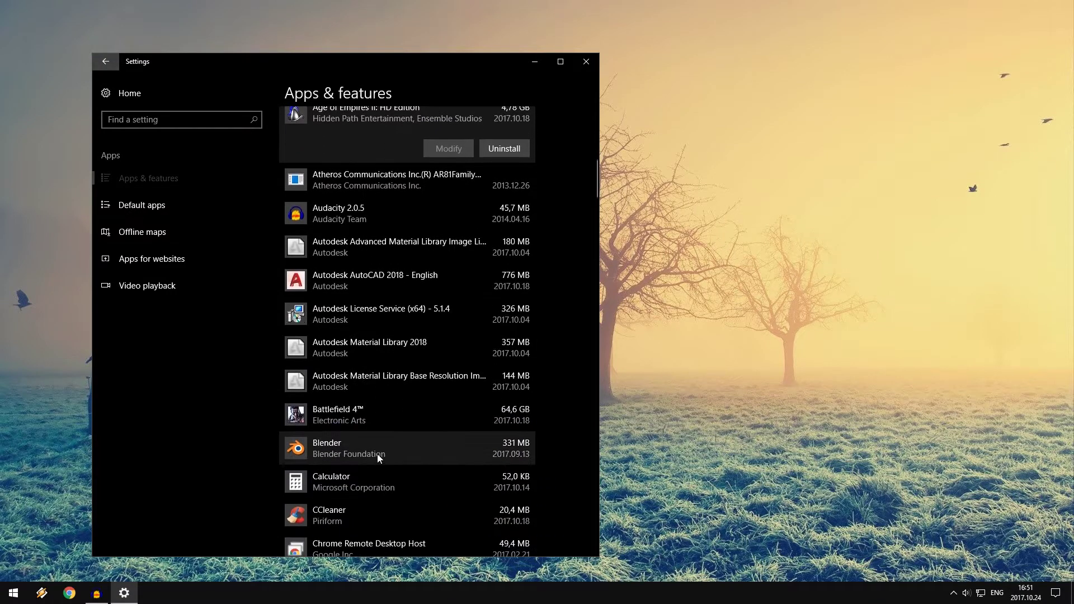
scroll(370, 466, "down", 5)
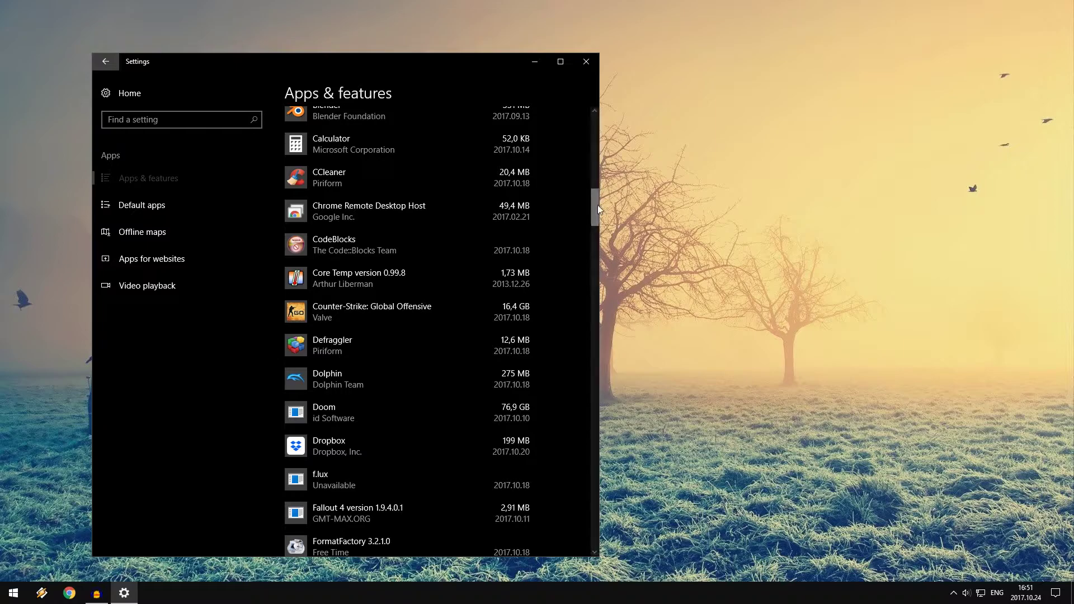
left_click_drag(596, 204, 579, 303)
scroll(553, 401, "down", 15)
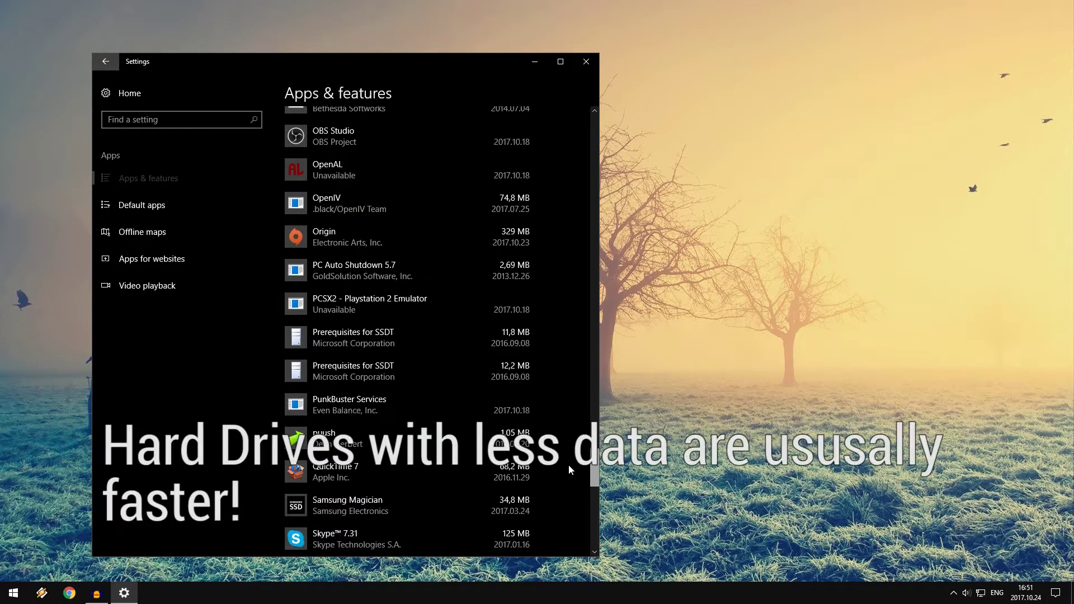
scroll(574, 487, "down", 5)
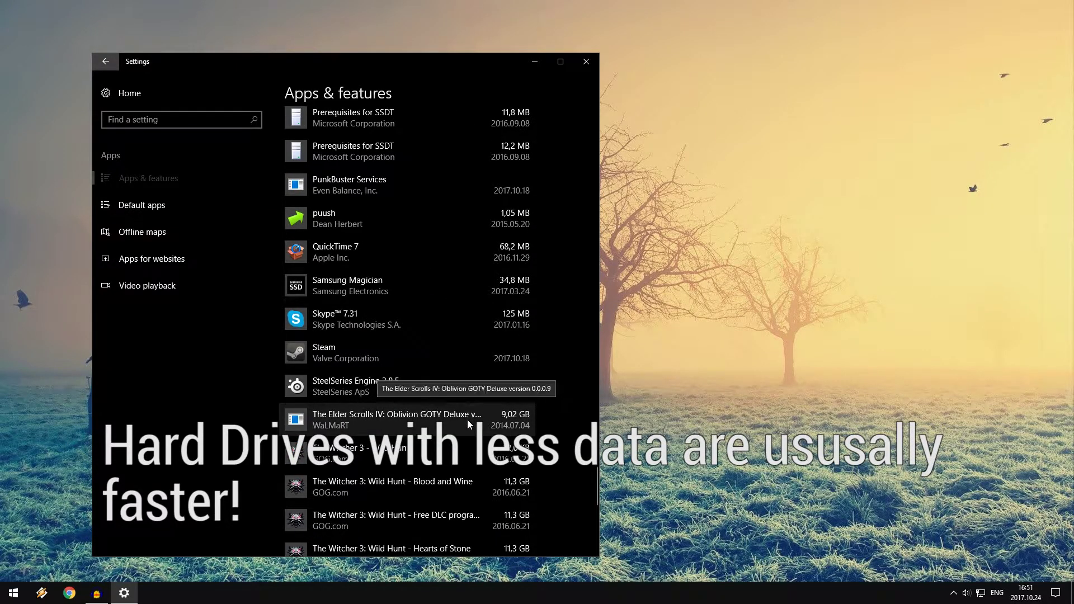
scroll(469, 402, "up", 5)
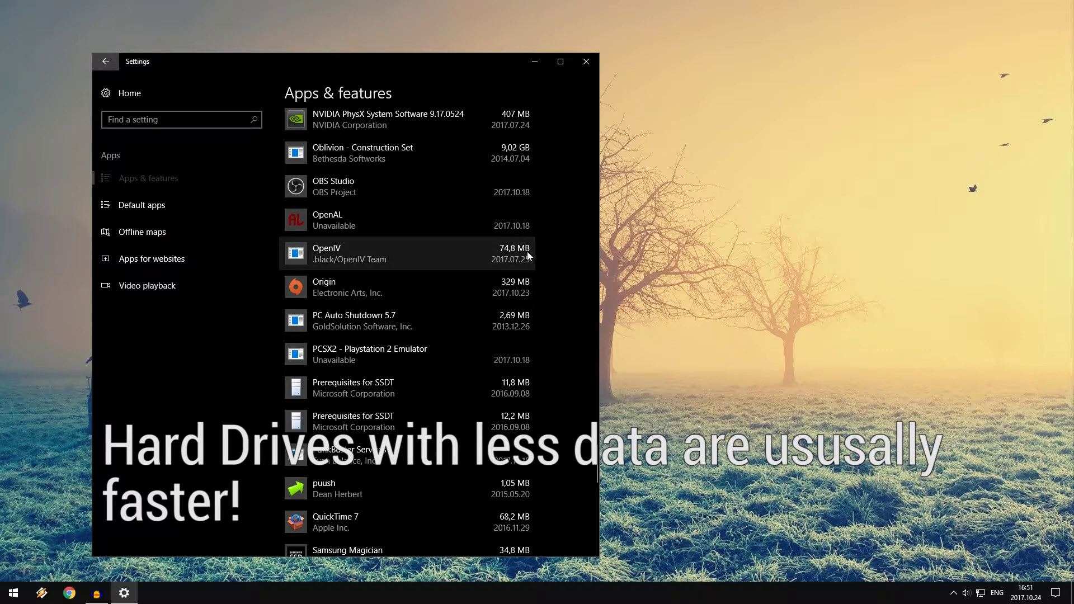
Run Windows PowerShell as administrator and paste the Get-AppxPackage -allusers | Remove-AppxPackage command.
left_click(585, 61)
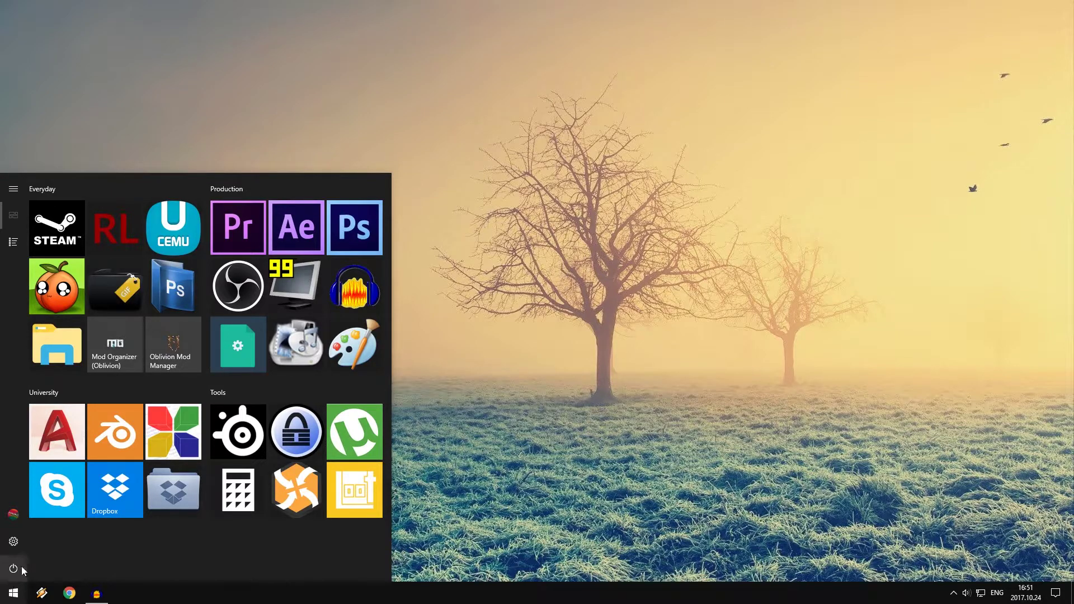
type("powershell")
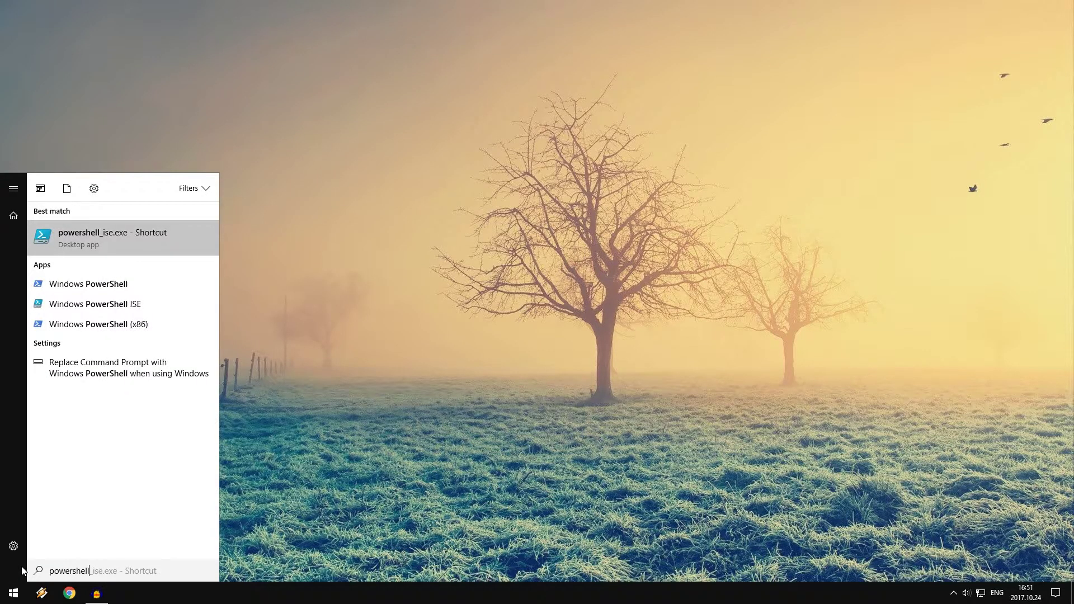
right_click(117, 289)
left_click(141, 302)
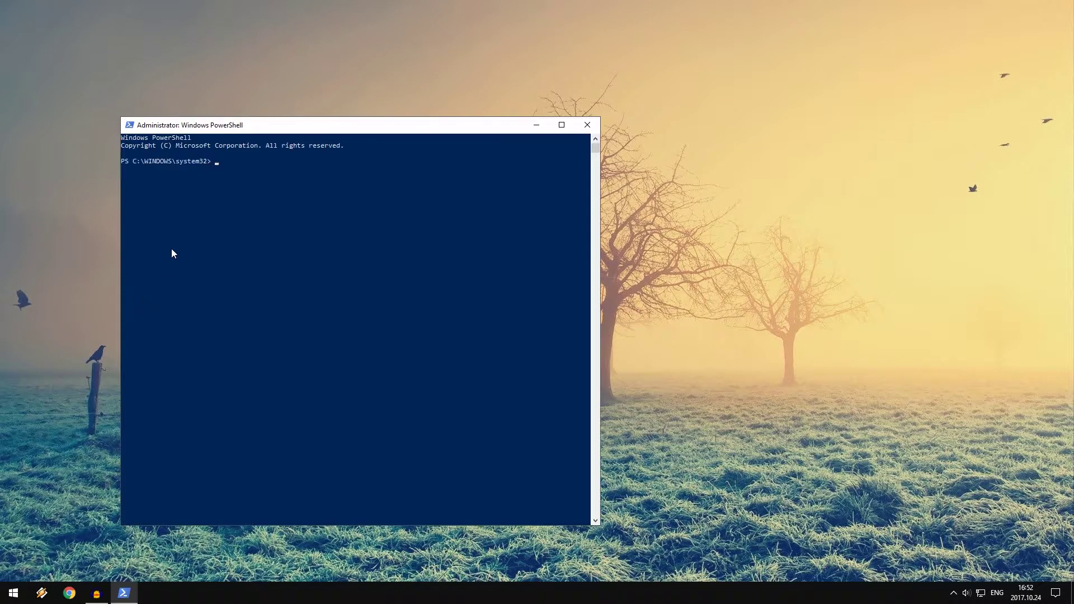
left_click_drag(594, 525, 682, 349)
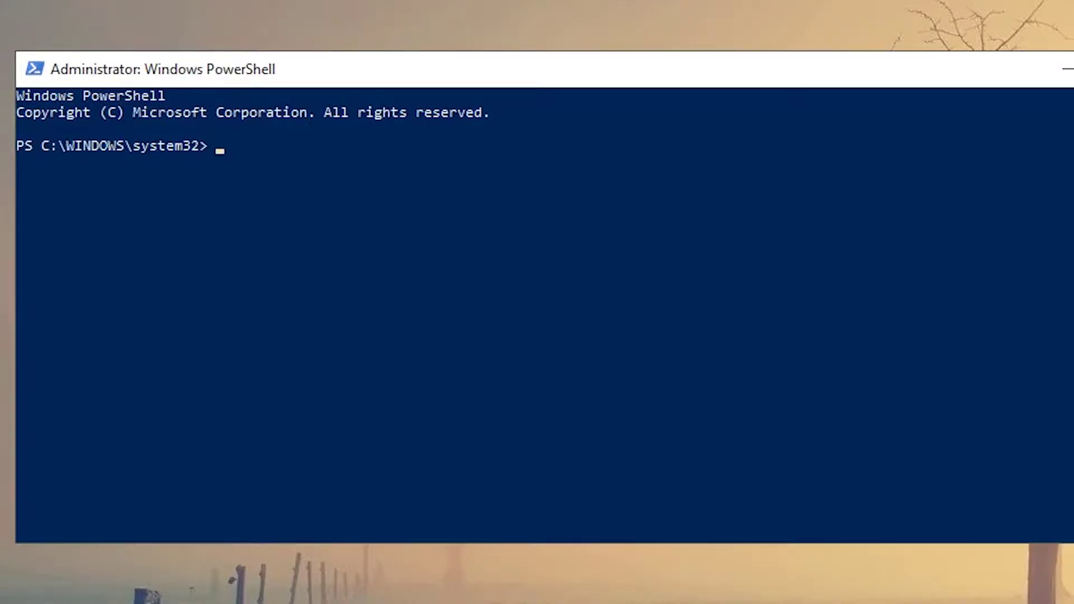
type("Remove windows apps: Get-AppxPackage -allusers | Remove-AppxPackage")
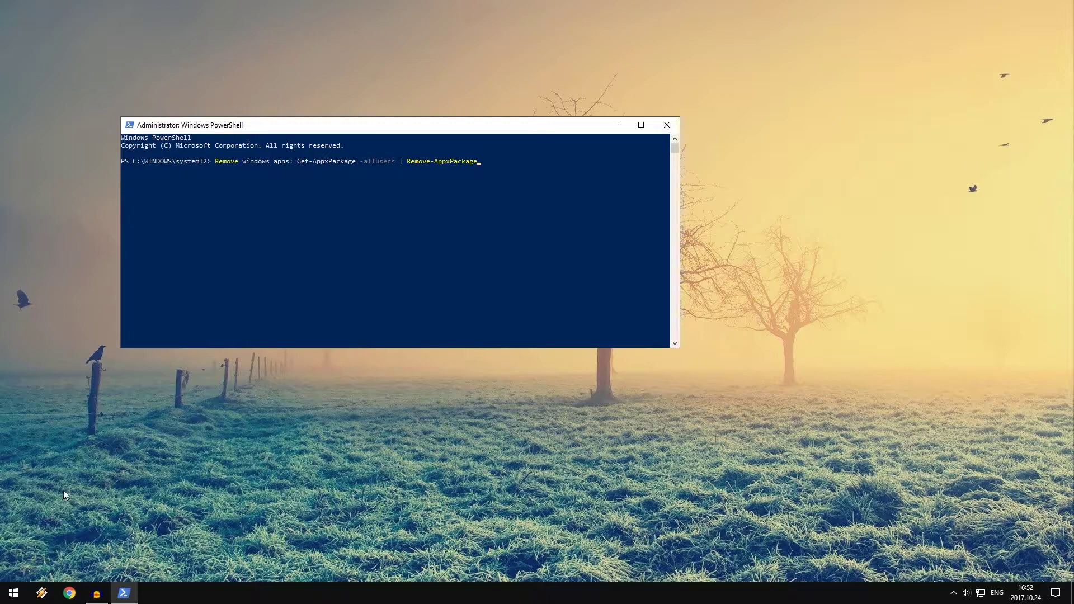
Close the PowerShell console without running the command and dismiss the Start menu.
left_click(13, 593)
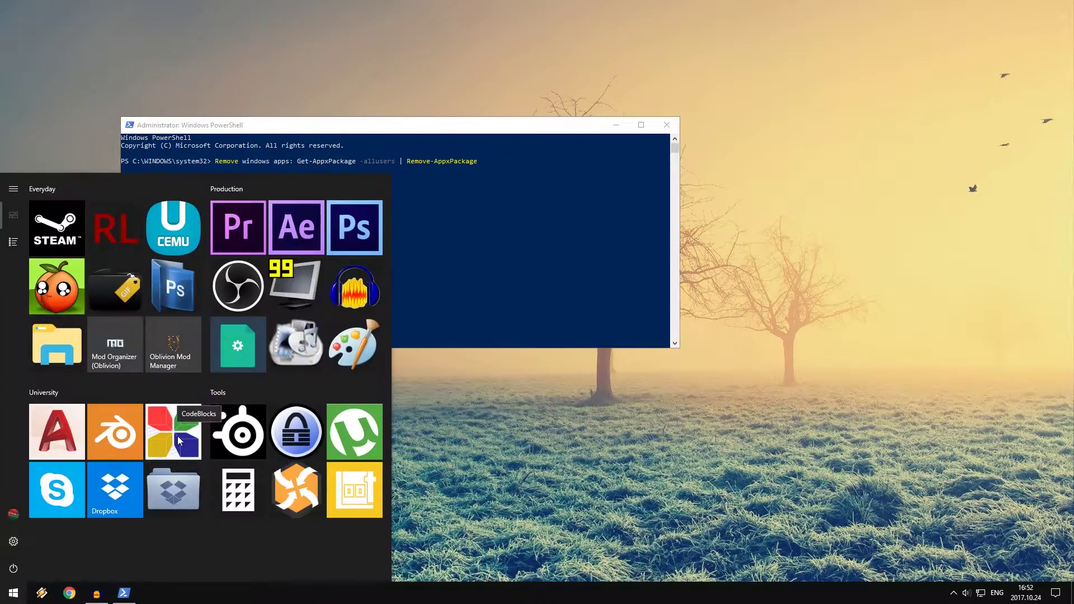
left_click(13, 541)
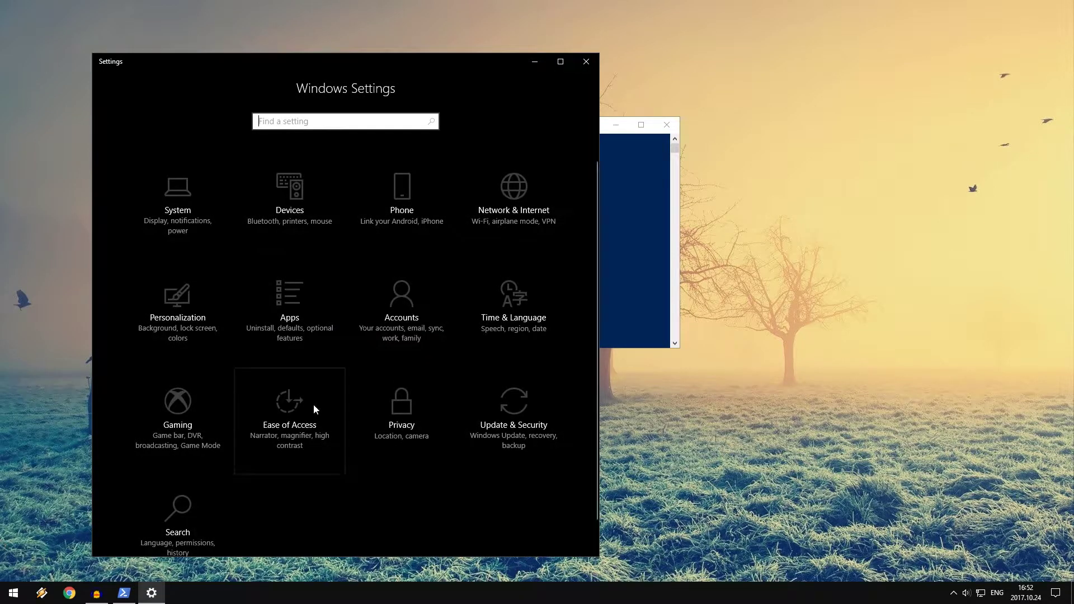
left_click(586, 61)
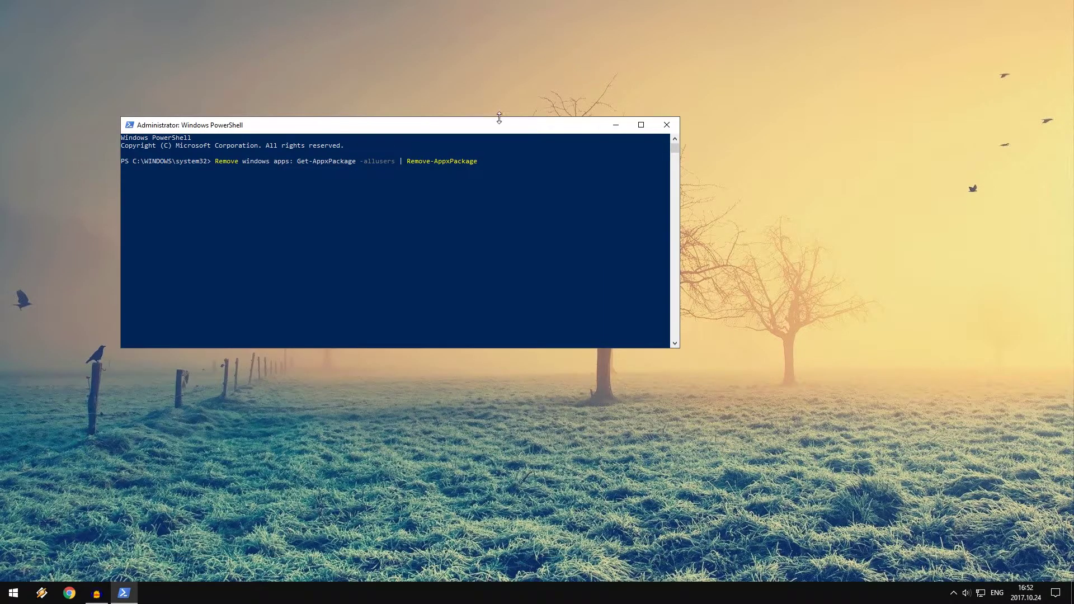
left_click(446, 156)
left_click(499, 161)
left_click(666, 125)
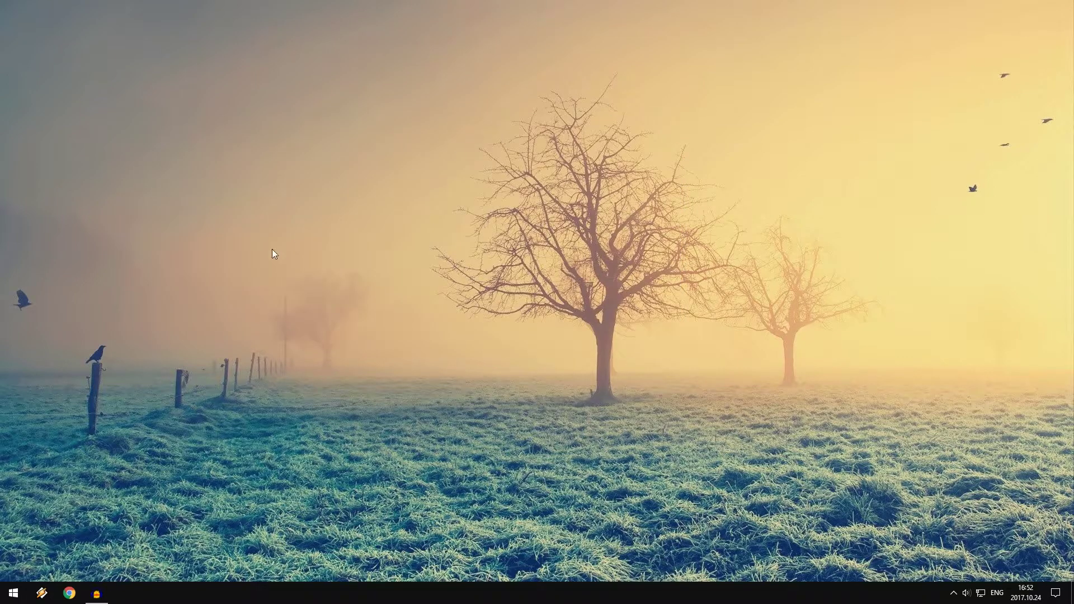
left_click(12, 593)
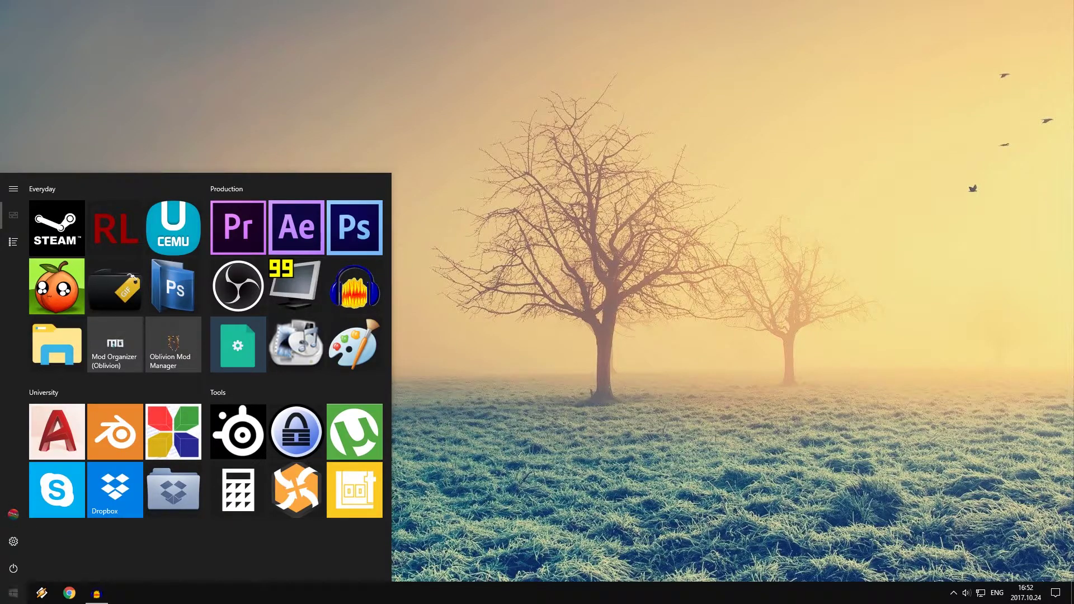
left_click(520, 412)
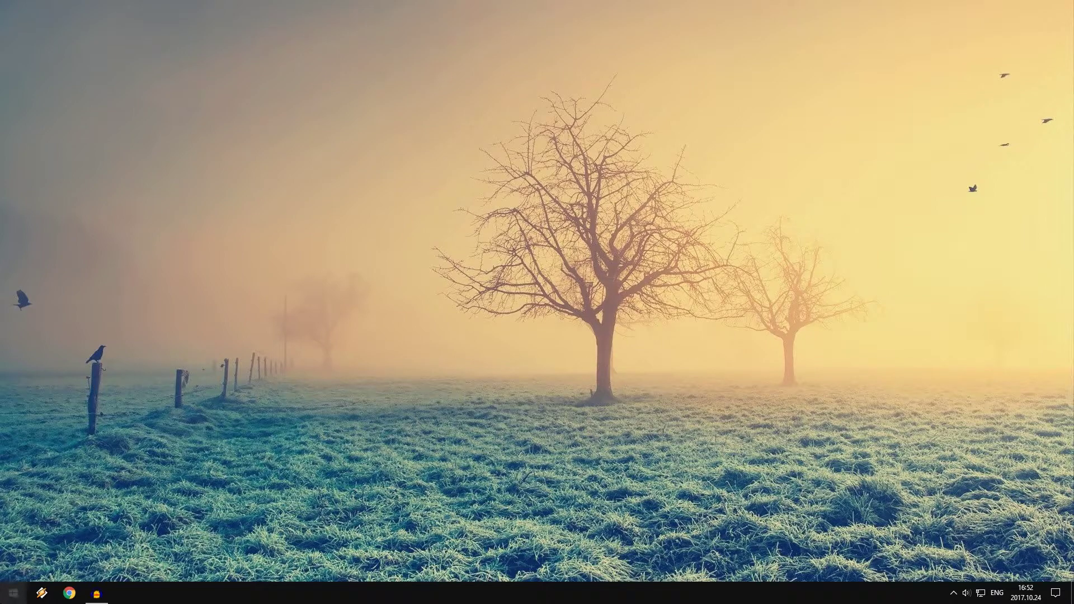
Open This PC and the Samsung SSD (C:) drive's properties.
left_click(12, 593)
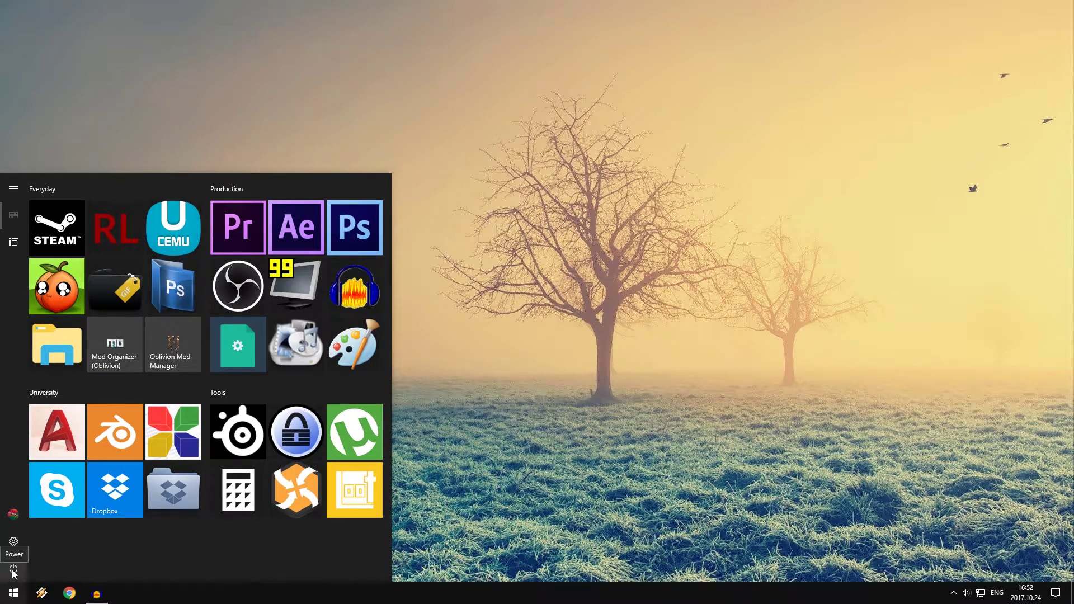
type("this pc")
right_click(93, 246)
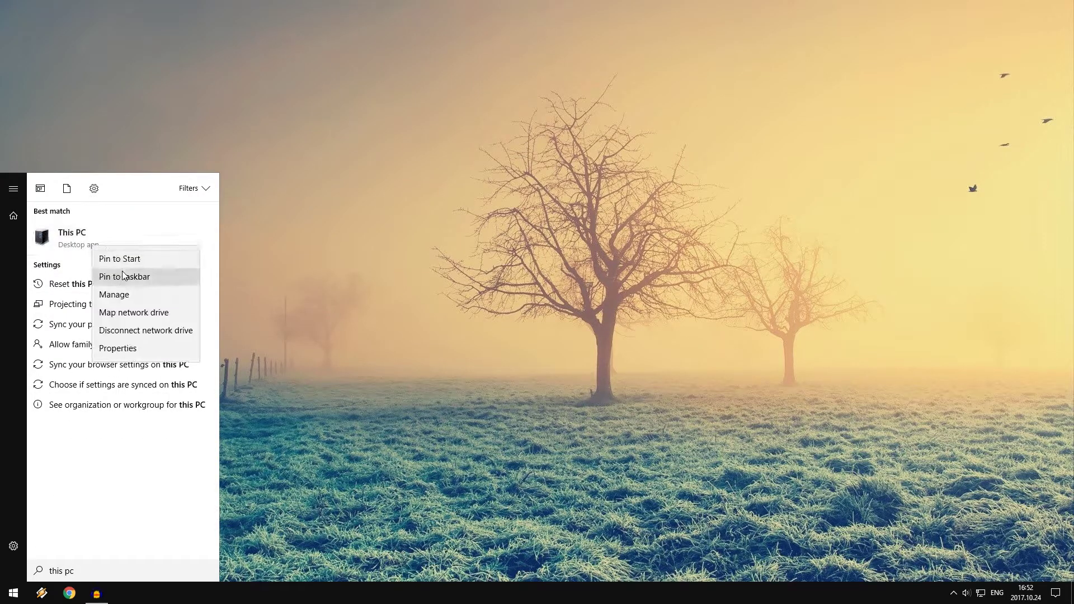
left_click(58, 233)
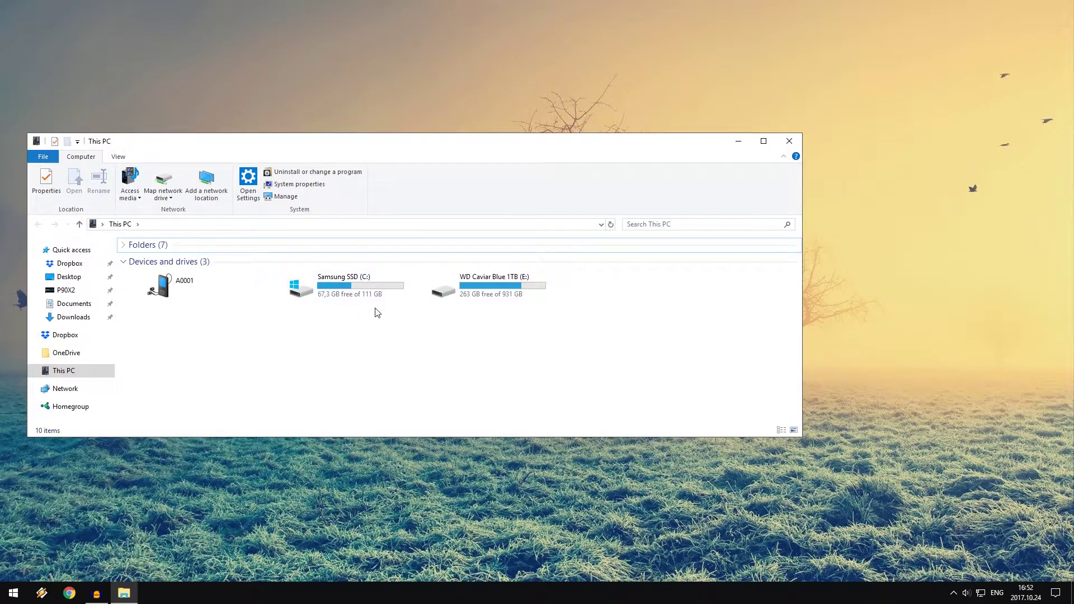
right_click(372, 302)
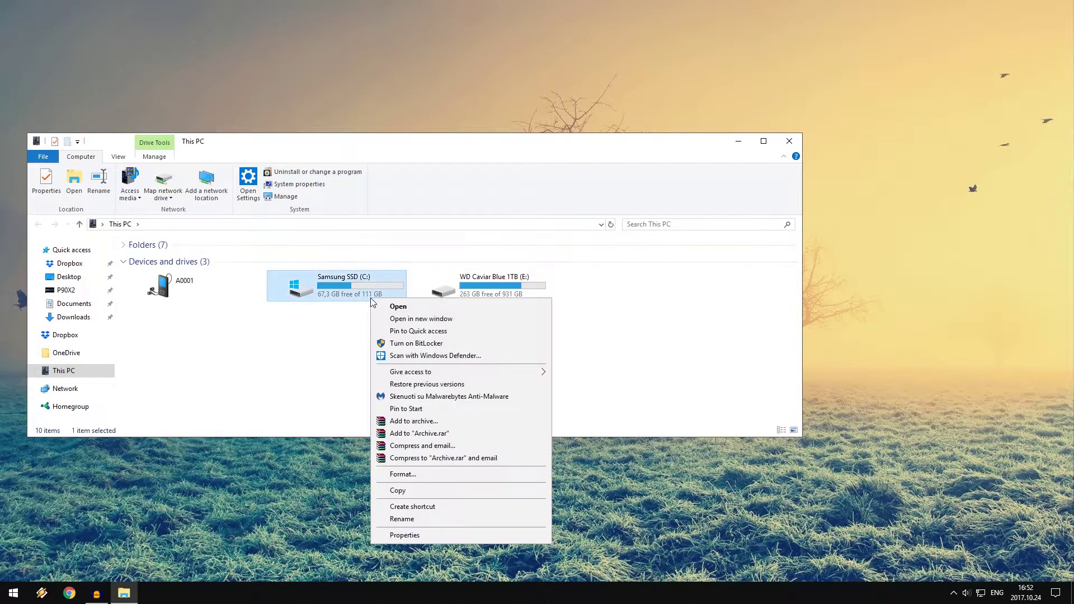
left_click(416, 536)
Run Disk Cleanup on C:, delete the 9.23 MB of checked junk files, and close properties.
left_click(541, 488)
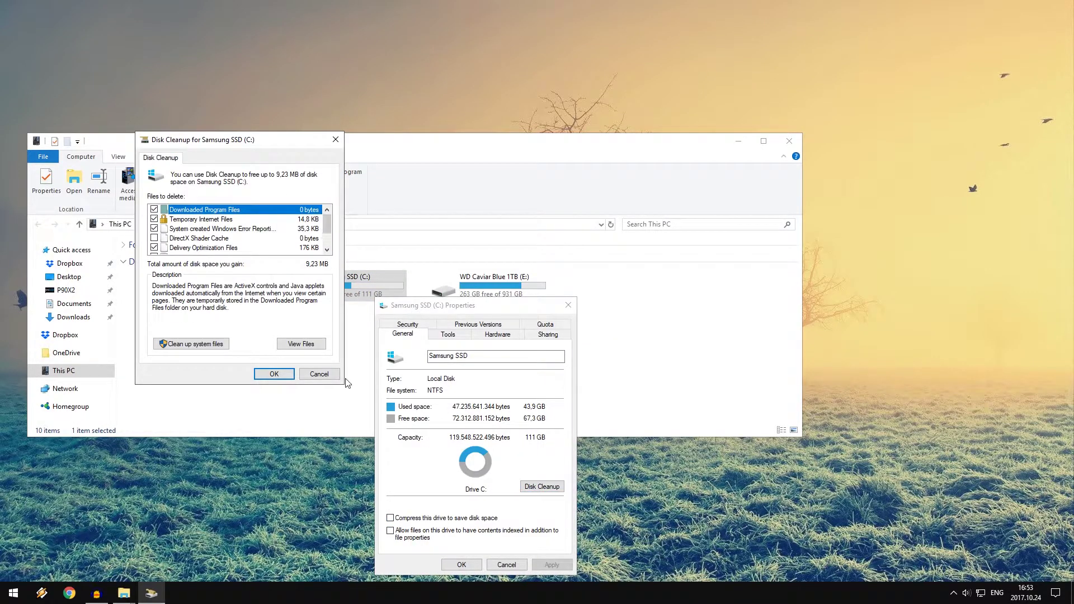
scroll(326, 224, "down", 1)
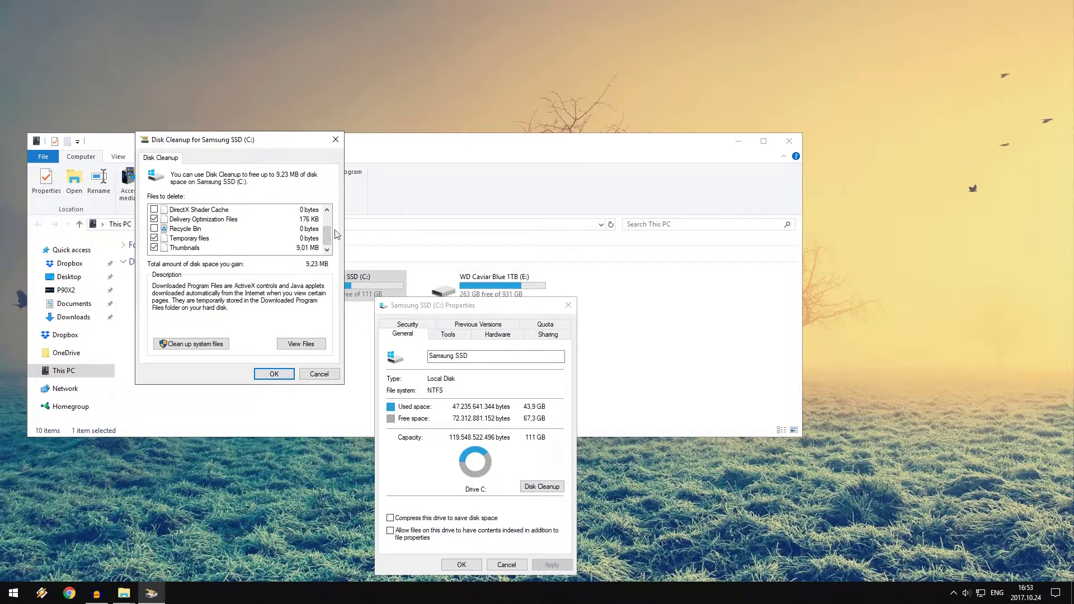
mouse_move(327, 241)
left_mouse_down()
mouse_move(328, 227)
mouse_move(328, 241)
left_mouse_up()
scroll(286, 229, "up", 1)
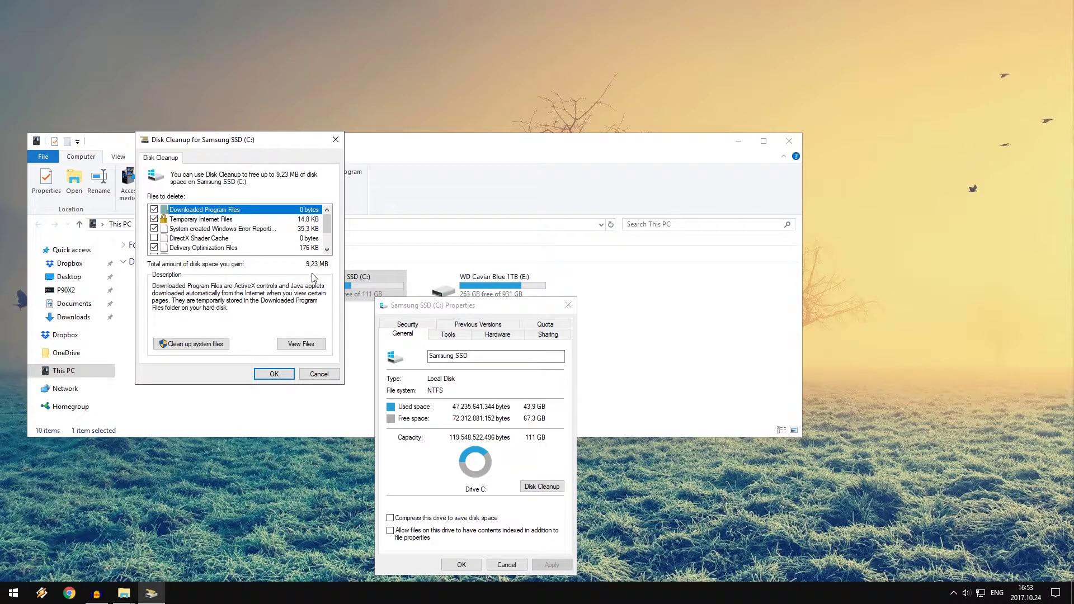
left_click(278, 378)
left_click(565, 306)
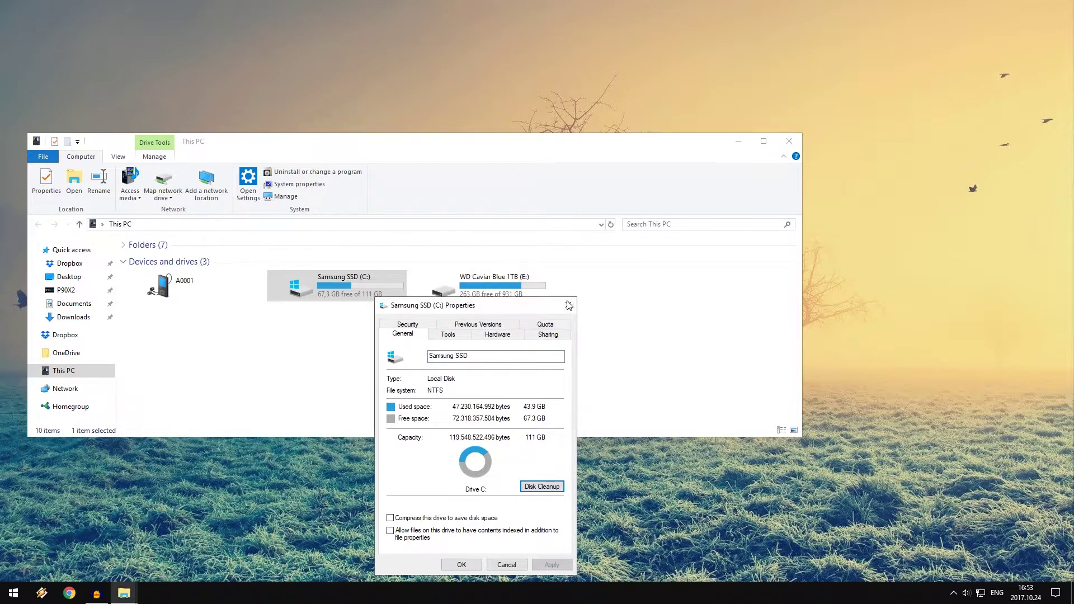
left_click(568, 307)
Close This PC, search 'power options', and open the High performance plan's settings.
left_click(789, 141)
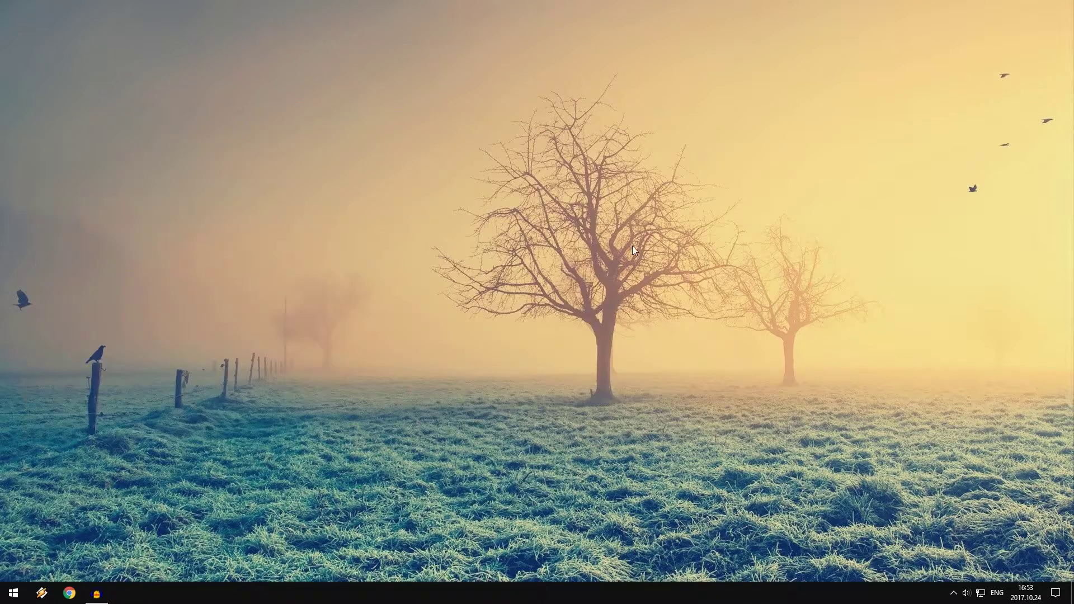
left_click(3, 593)
type("power")
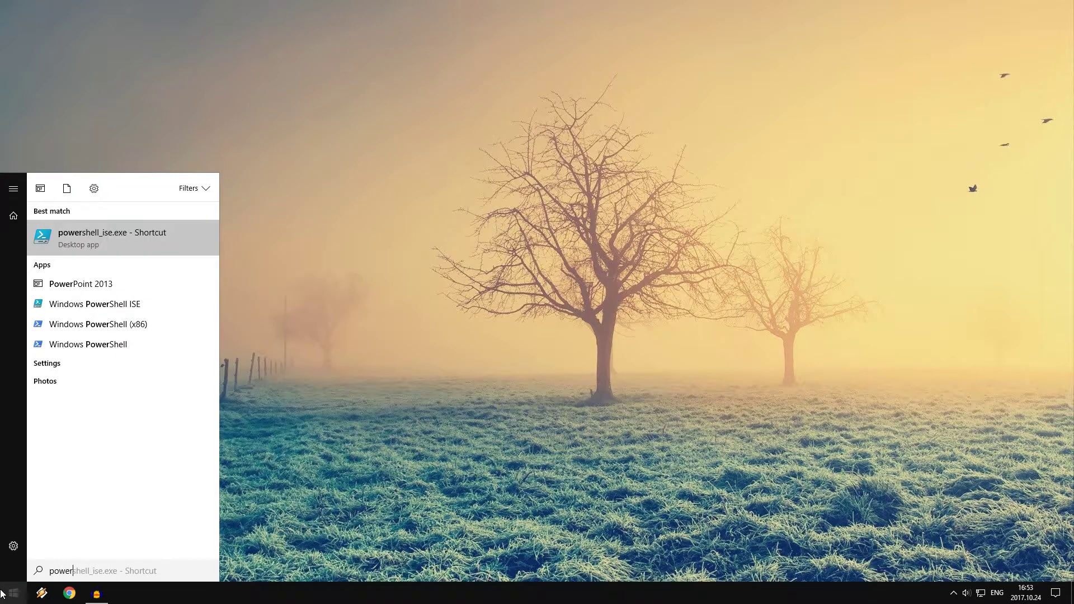
type(" other")
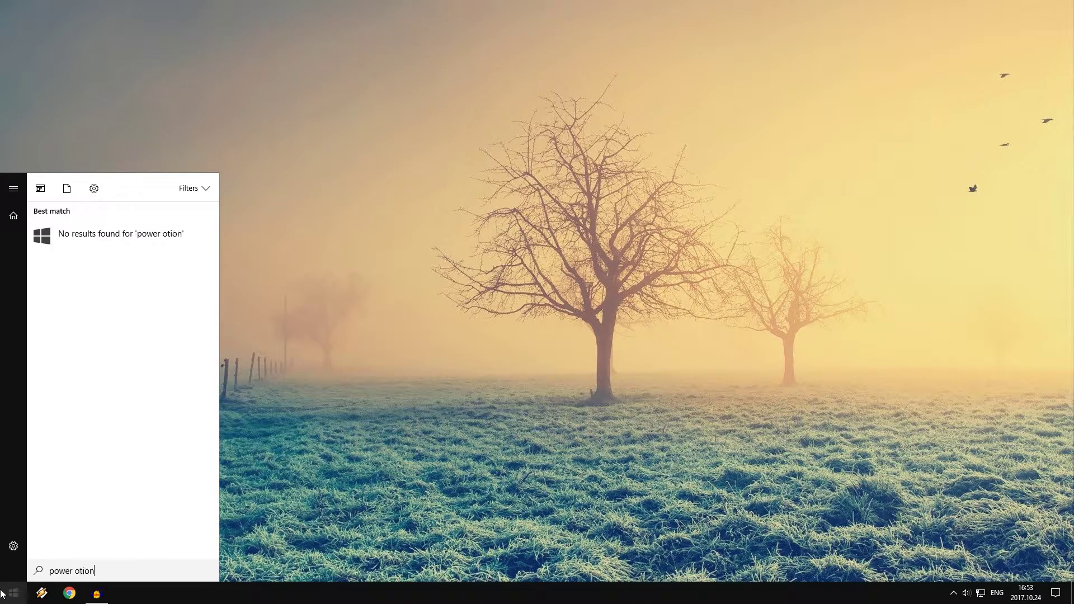
key("BackSpace")
key("BackSpace")
key("BackSpace")
key("BackSpace")
type("pti")
key("Return")
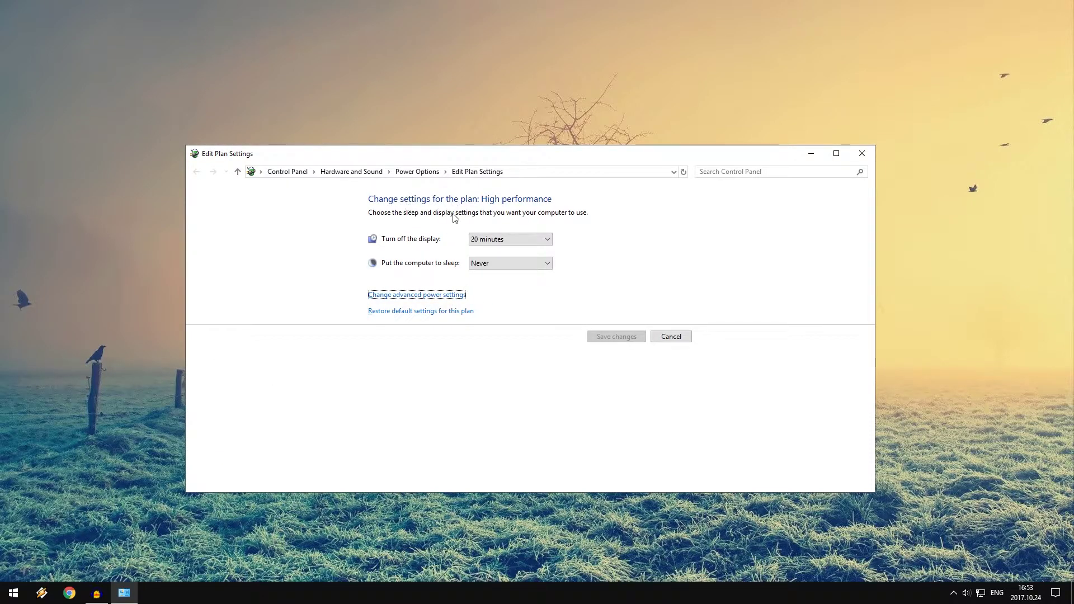
left_click(442, 172)
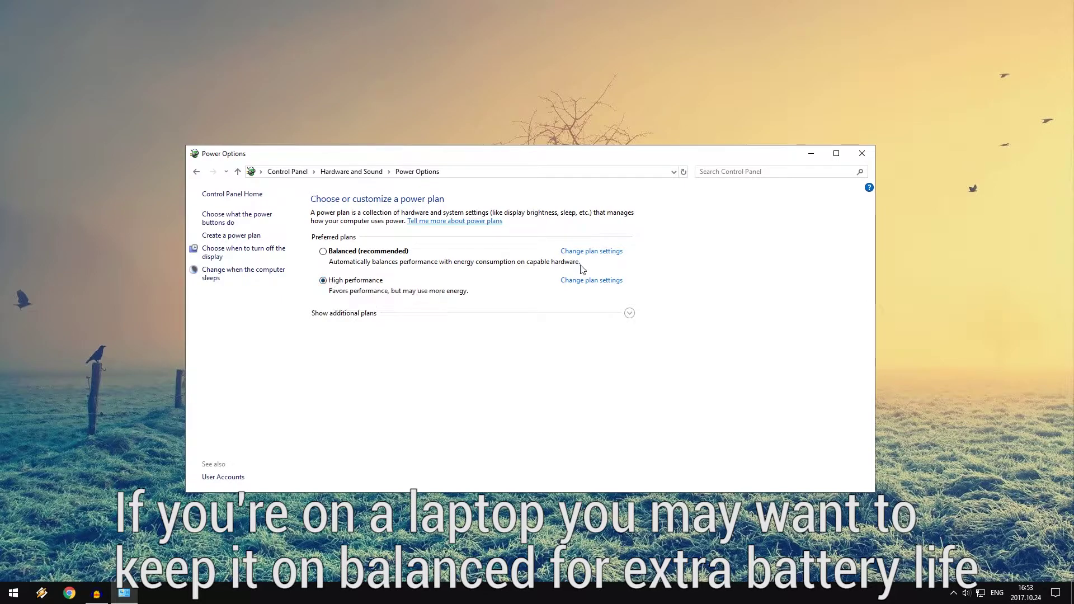
left_click(588, 280)
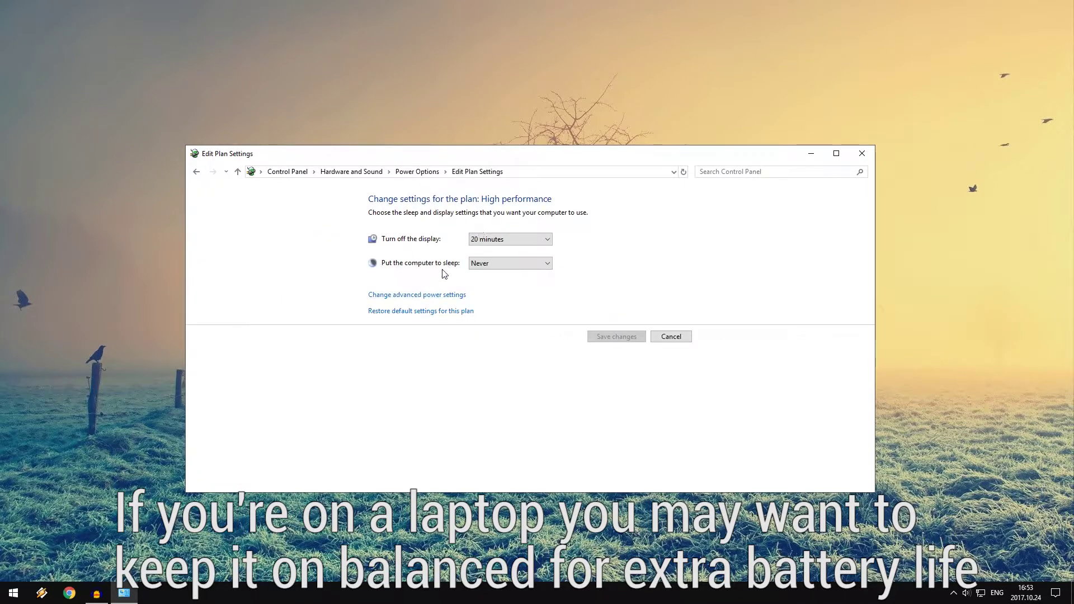
Open advanced power settings and check the hard disk turn-off and Sleep after values.
left_click(422, 296)
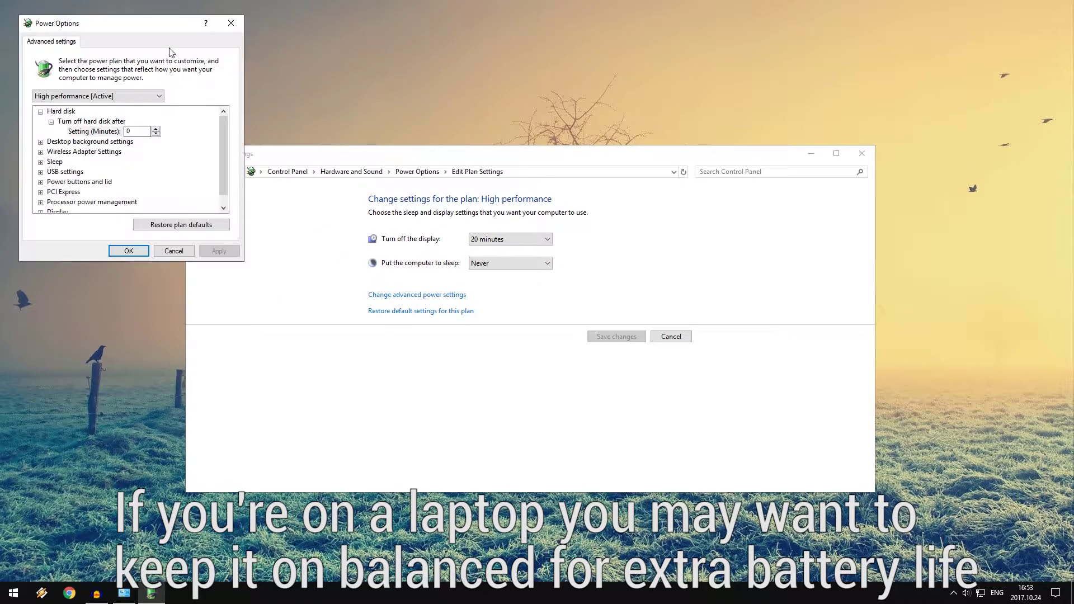
left_click_drag(153, 29, 323, 194)
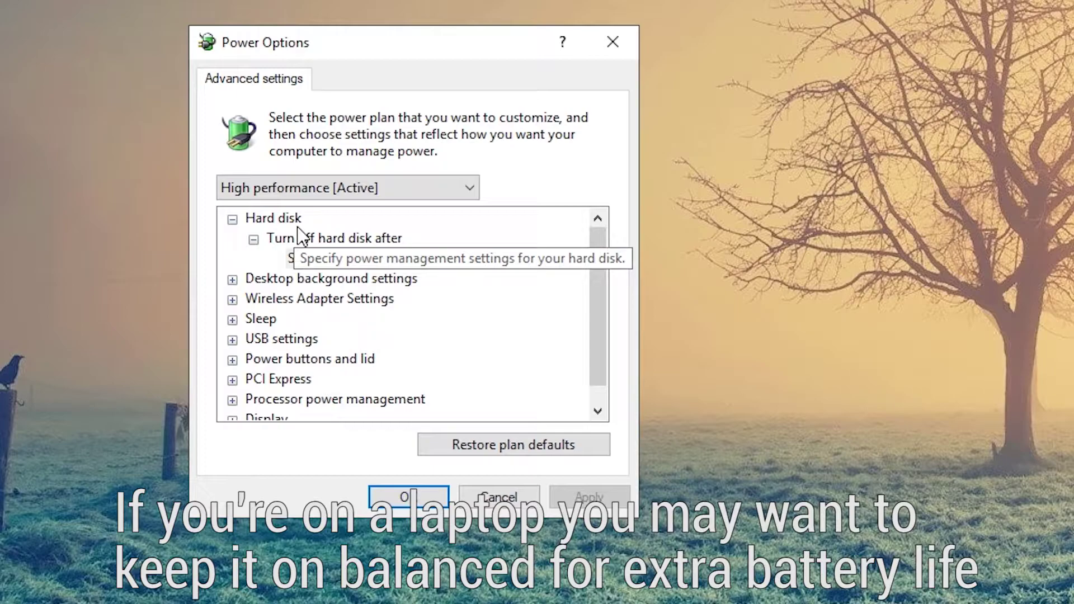
left_click(323, 258)
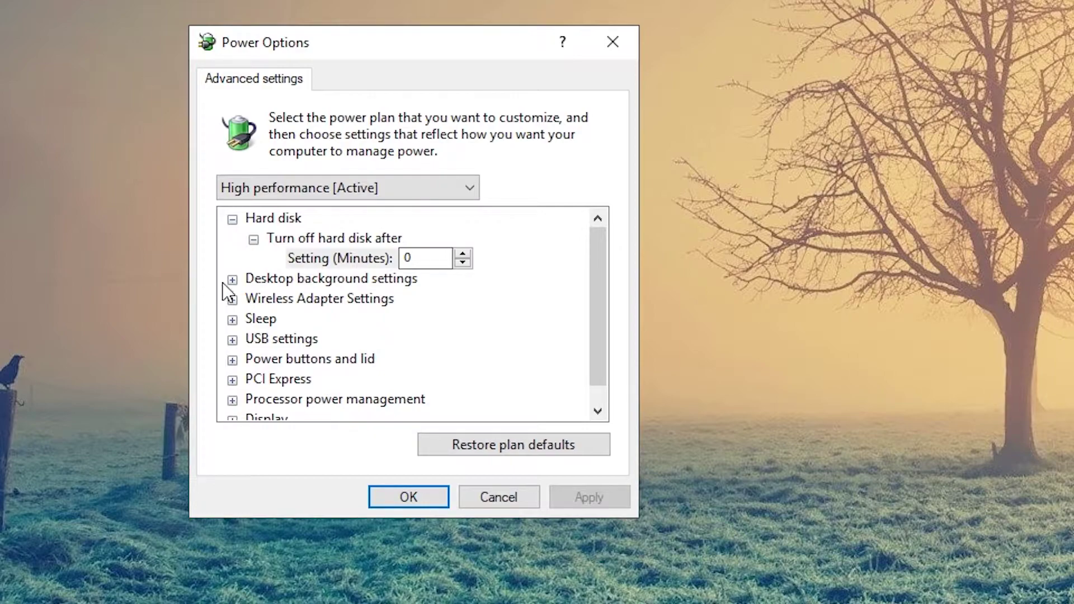
left_click(232, 320)
left_click(251, 341)
scroll(293, 338, "down", 1)
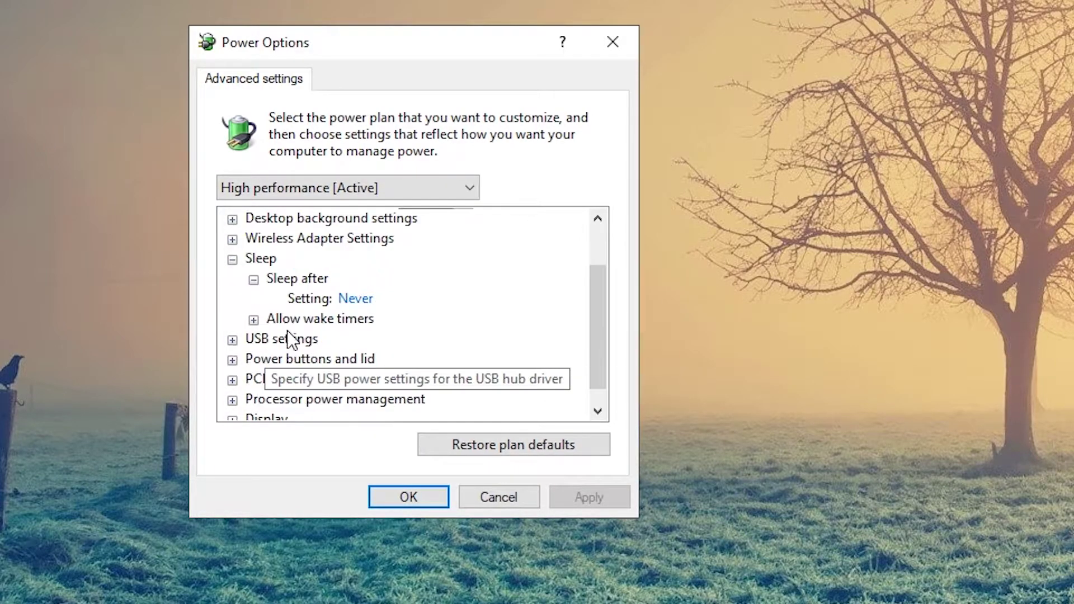
scroll(302, 324, "down", 1)
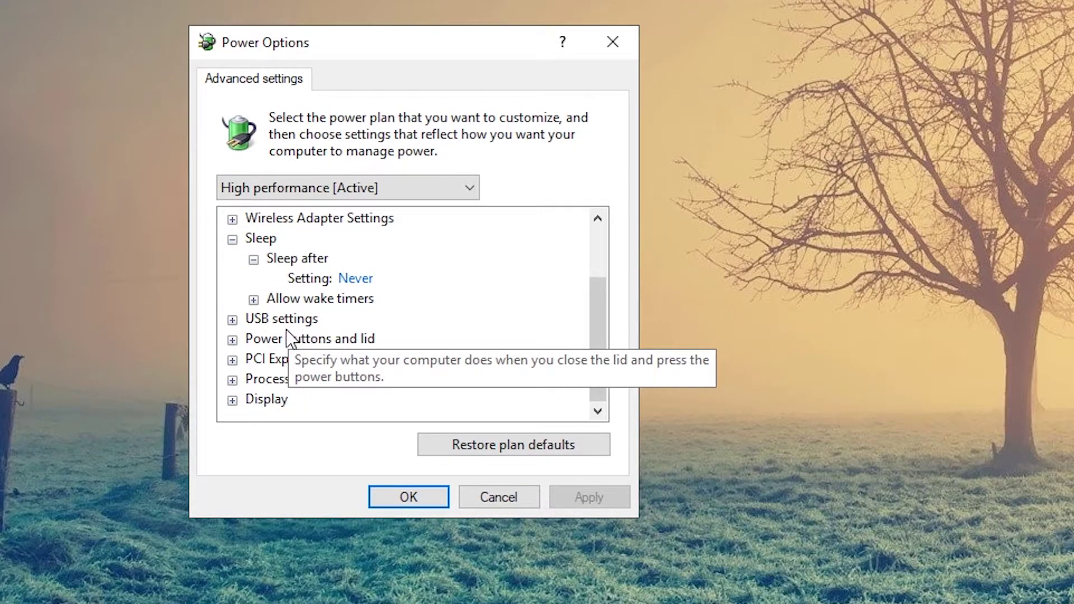
Confirm processor minimum and maximum states at 100% and cooling policy Active, then click OK.
left_click(232, 380)
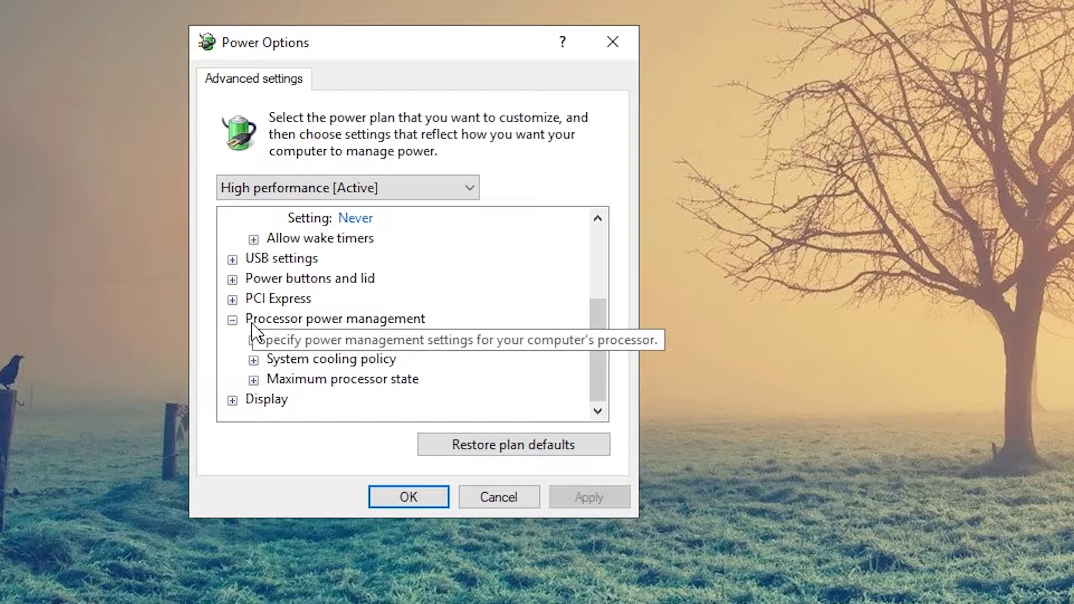
left_click(254, 339)
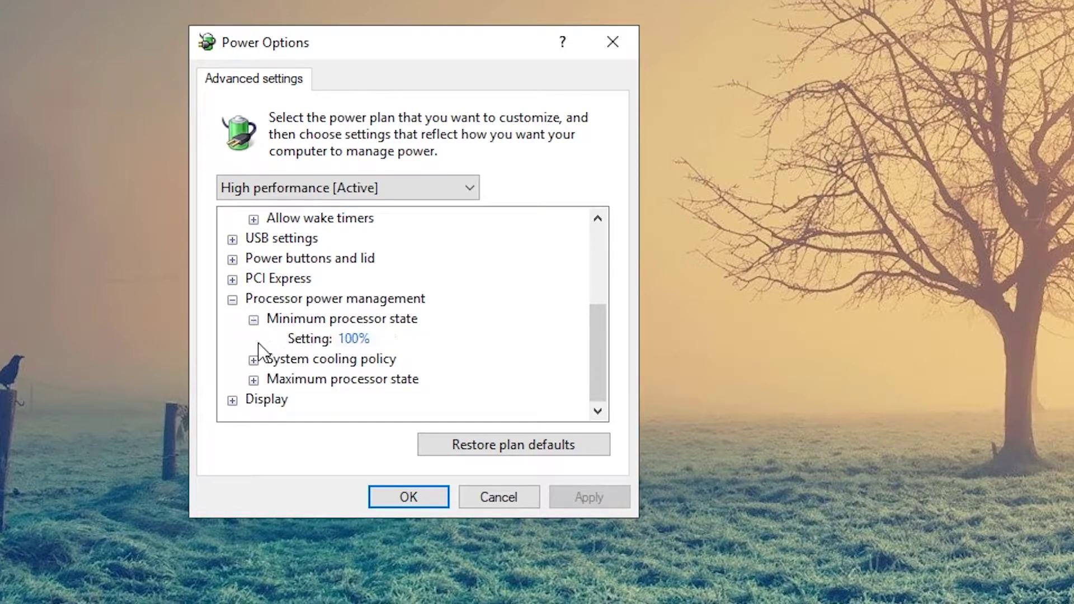
left_click(254, 359)
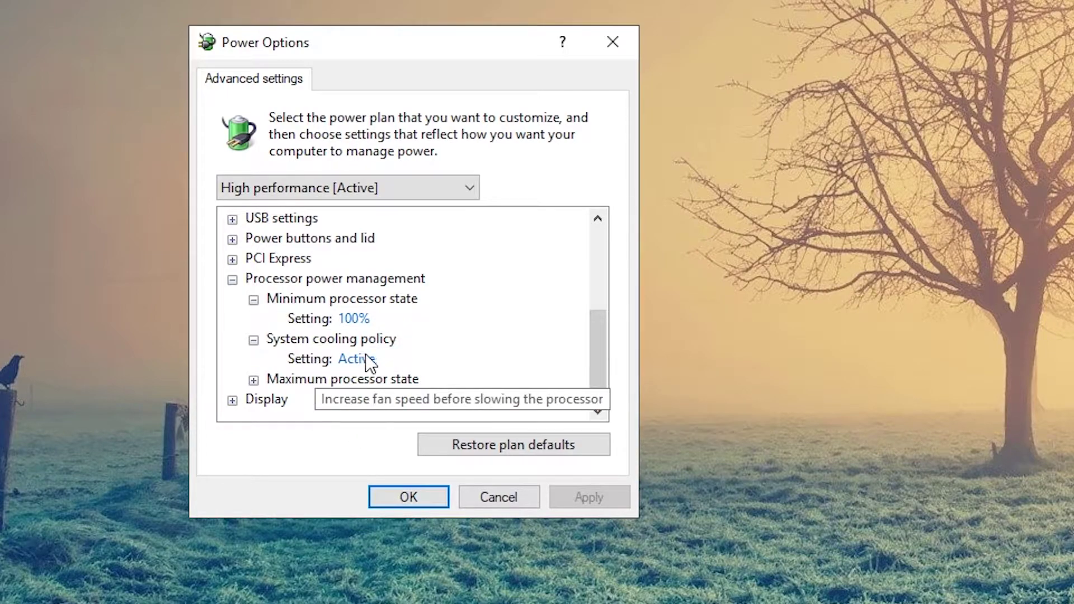
left_click(253, 380)
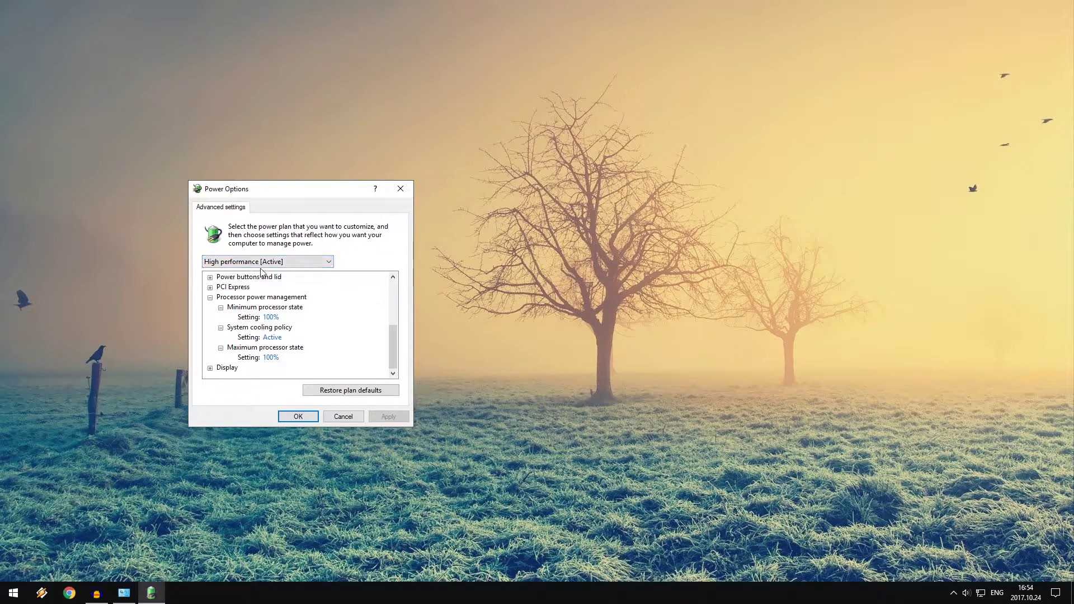
left_click(307, 415)
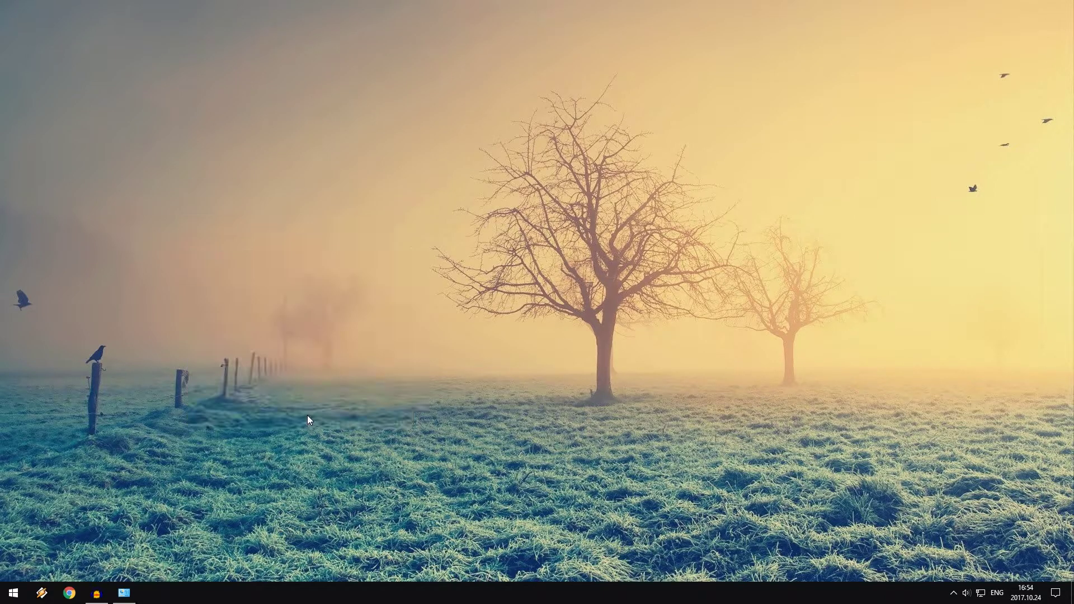
Close the Edit Plan Settings window and open Settings > Privacy.
left_click(124, 593)
left_click(863, 152)
left_click(13, 592)
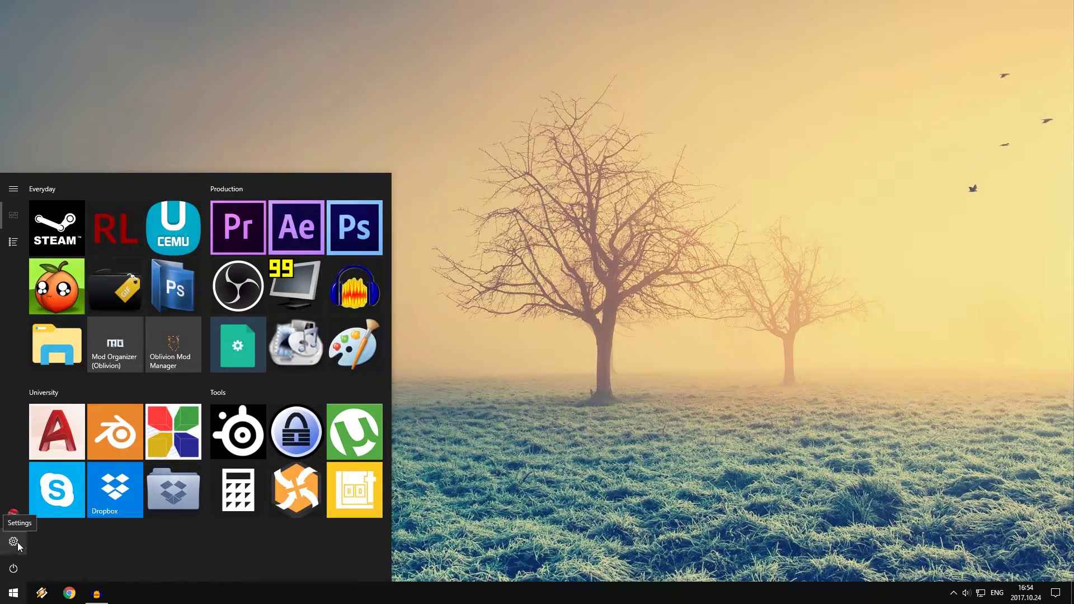
left_click(18, 542)
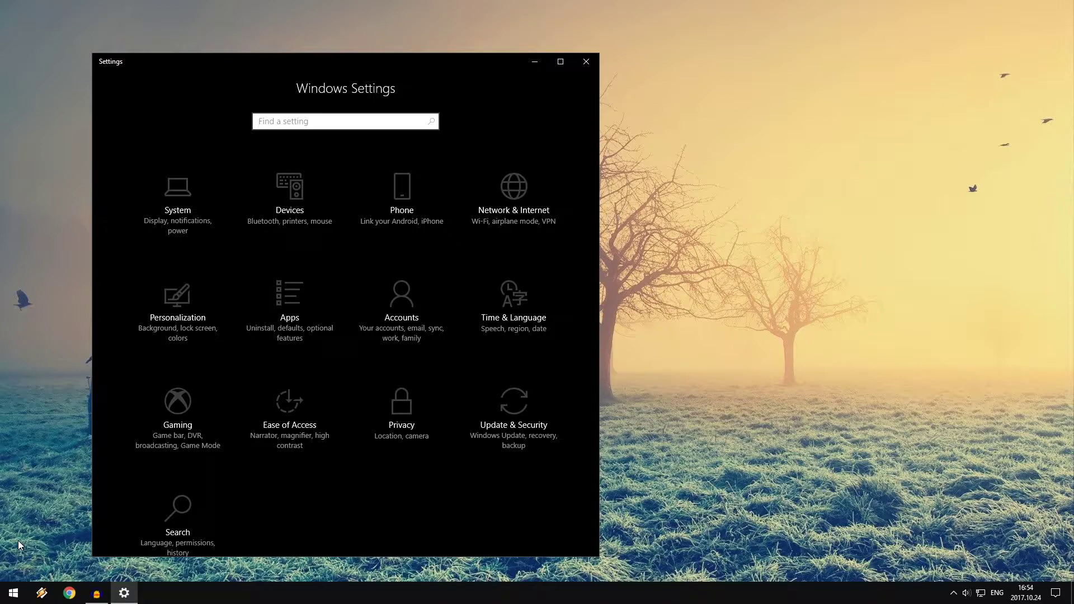
left_click(391, 411)
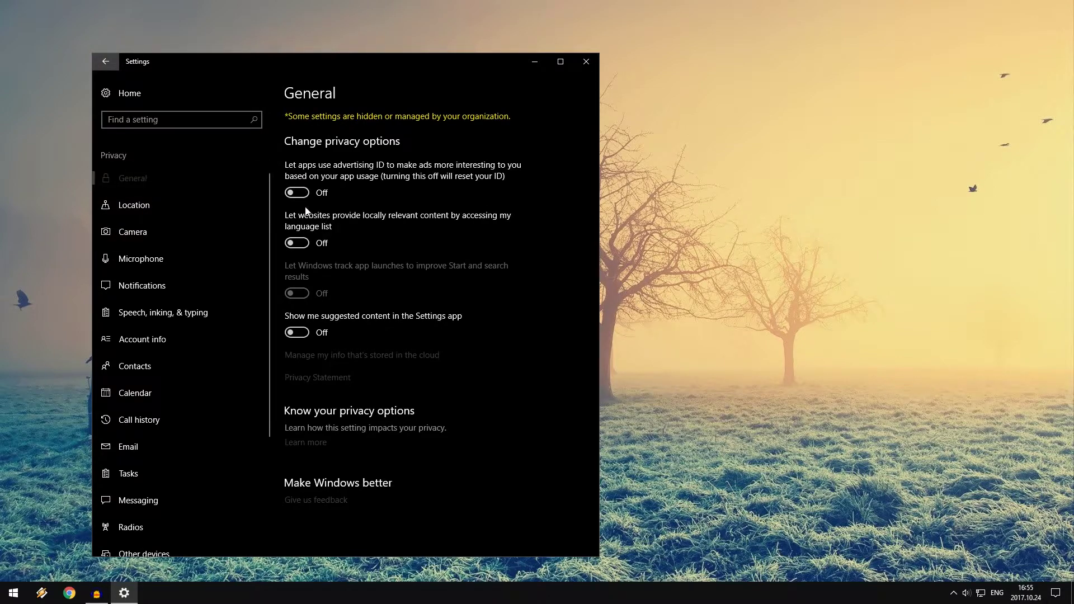
Review the Location, Camera, Microphone, Notifications, Speech, Account info, Contacts, Calendar, Call history and Email privacy pages.
left_click(136, 211)
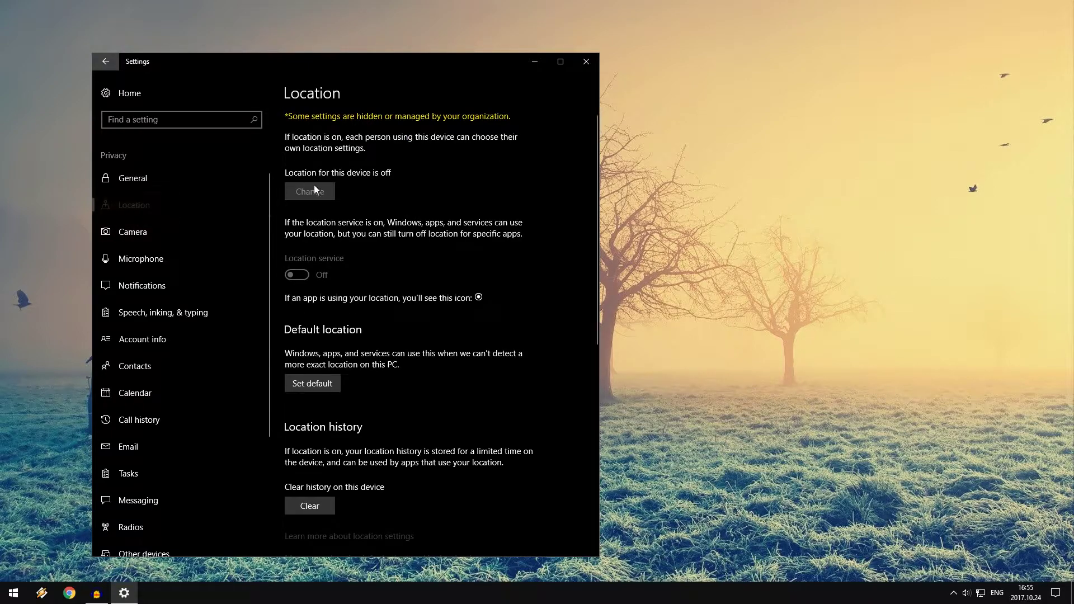
left_click(152, 230)
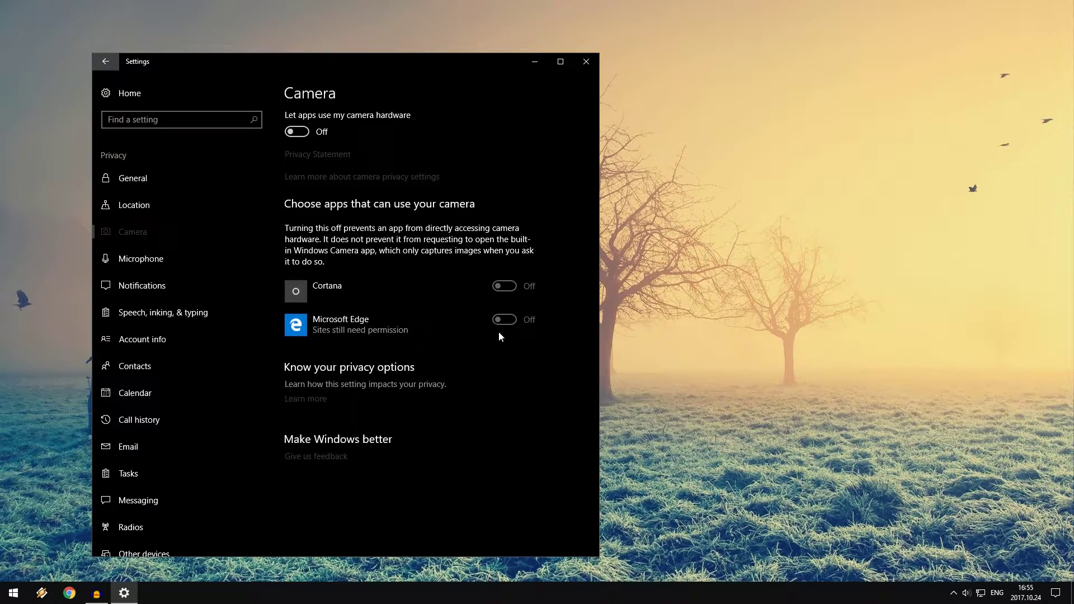
left_click(145, 259)
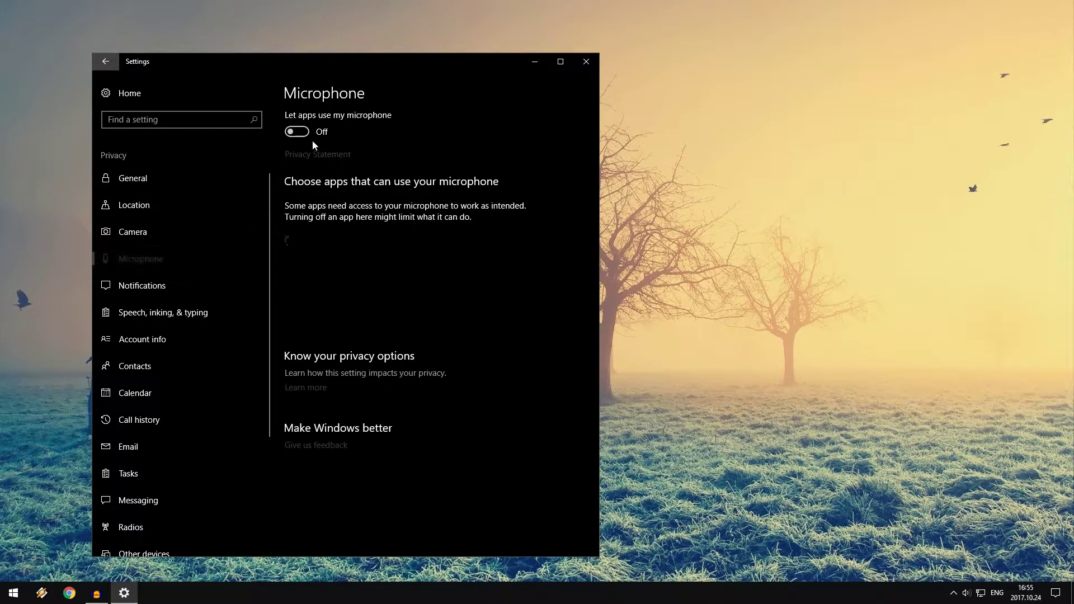
left_click(140, 287)
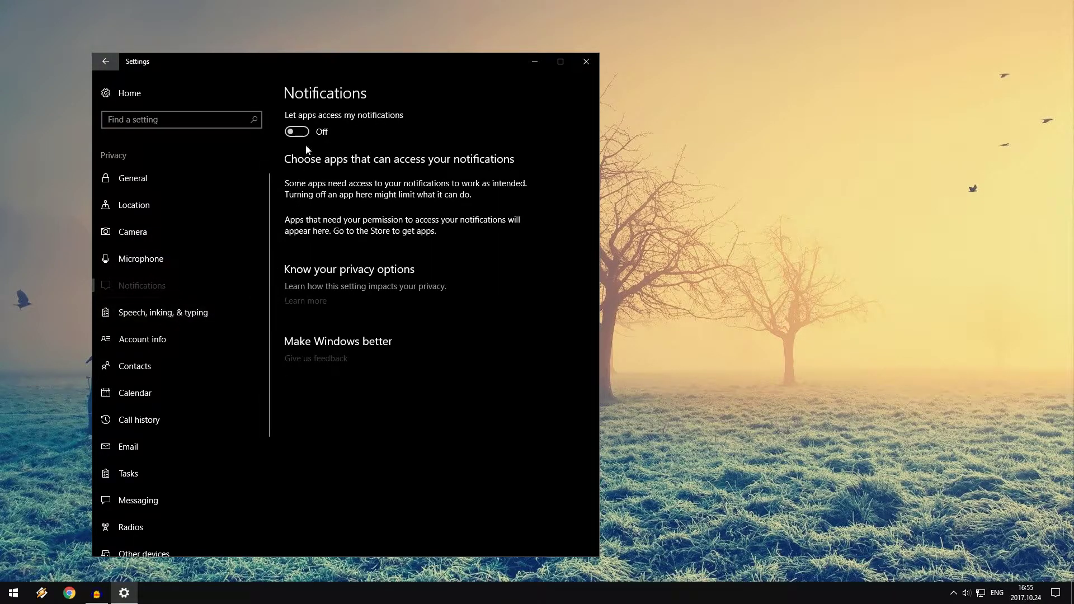
left_click(168, 315)
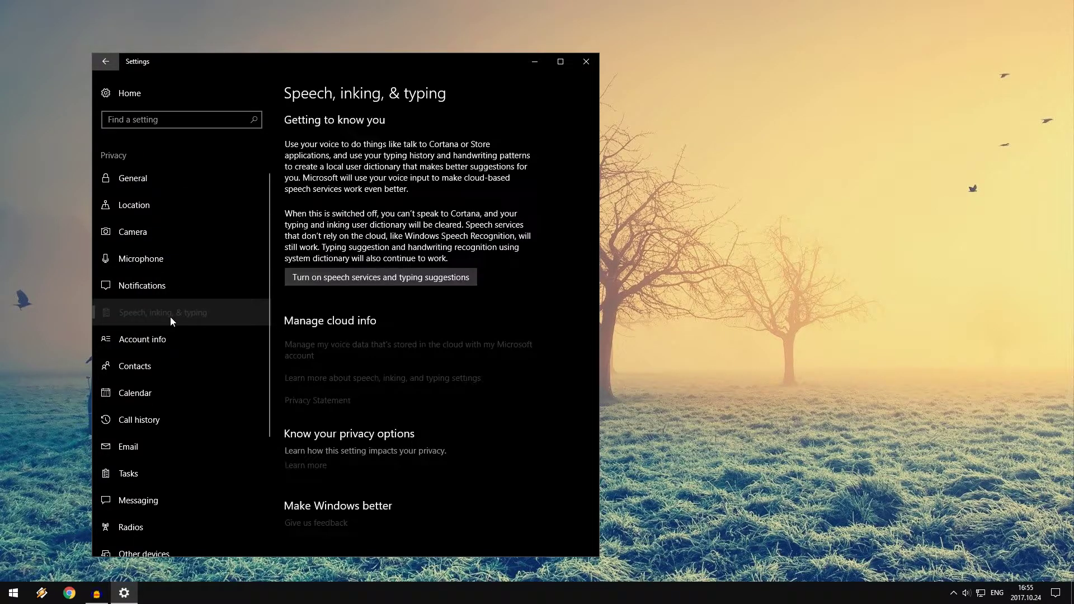
left_click(158, 342)
left_click(157, 356)
scroll(158, 355, "down", 1)
left_click(159, 354)
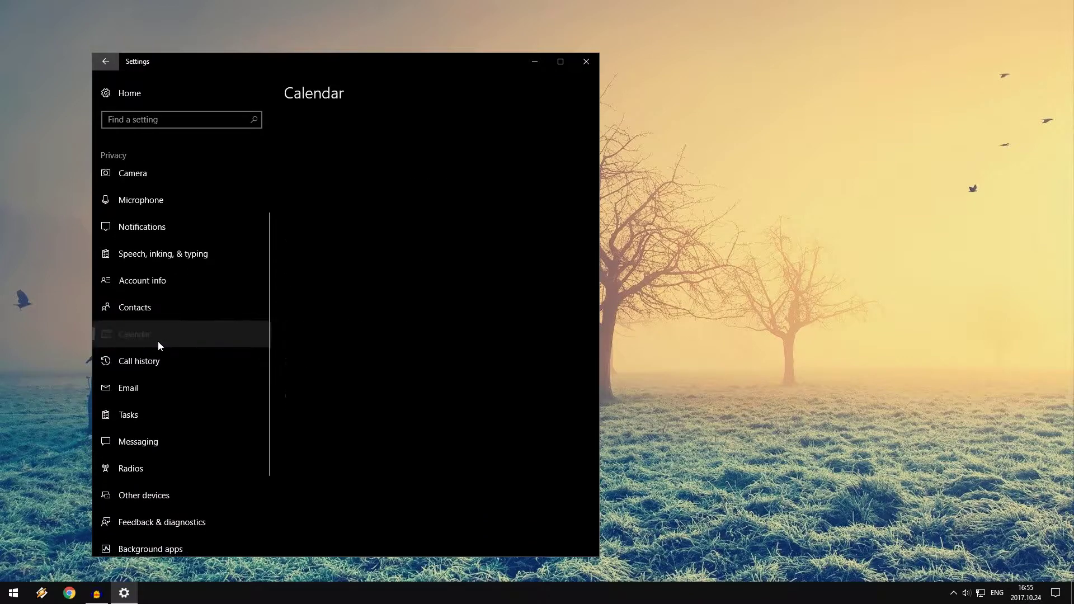
left_click(160, 363)
left_click(162, 377)
Review the Tasks, Messaging, Radios, Other devices and Feedback & diagnostics privacy pages.
left_click(155, 407)
scroll(157, 397, "down", 1)
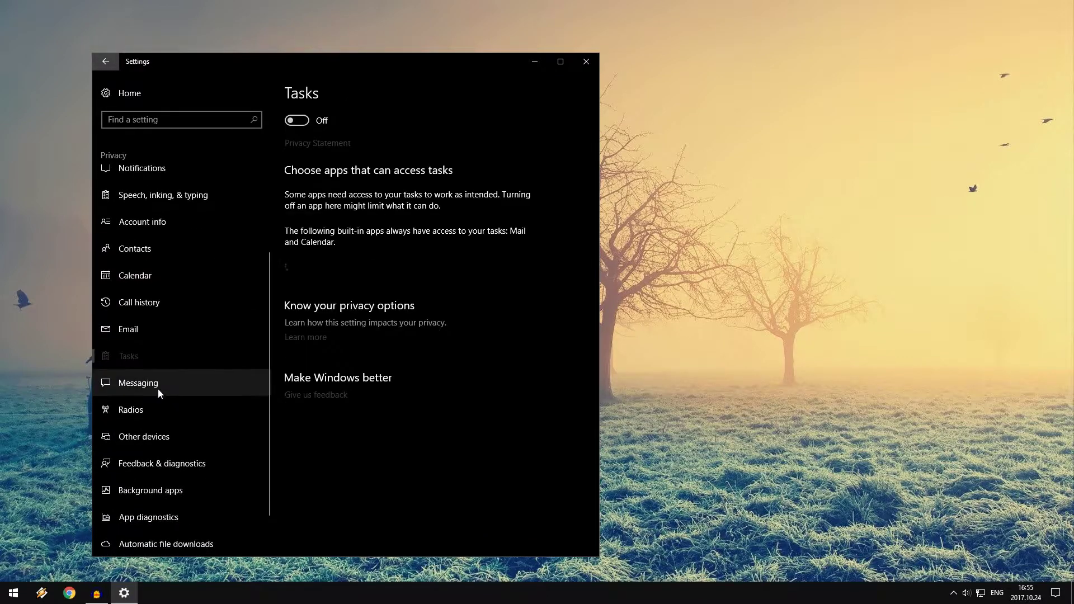
left_click(158, 386)
left_click(149, 411)
scroll(268, 280, "down", 1)
left_click(156, 396)
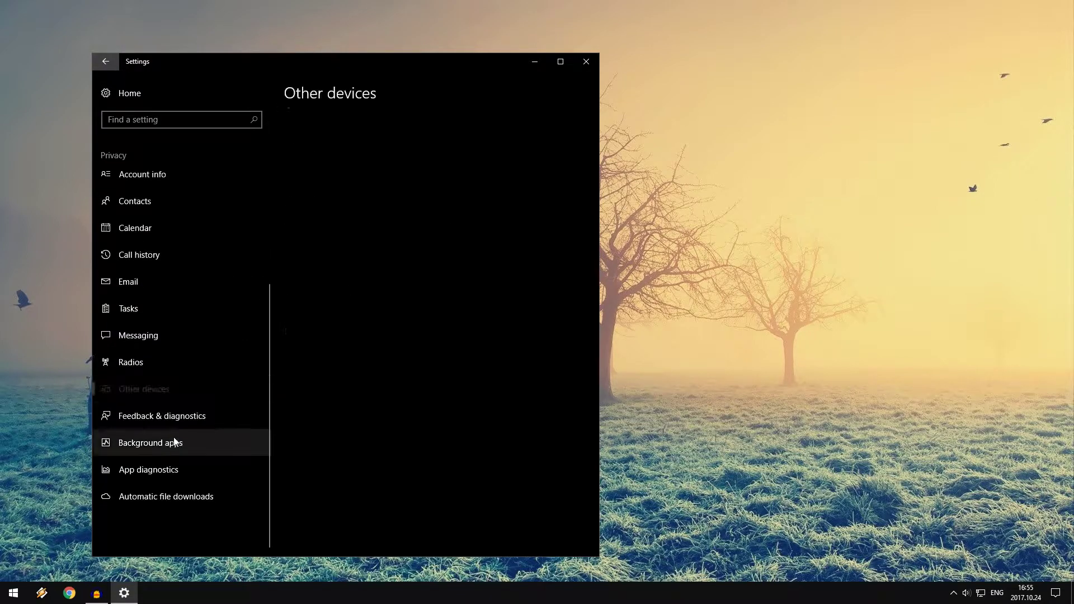
left_click(174, 420)
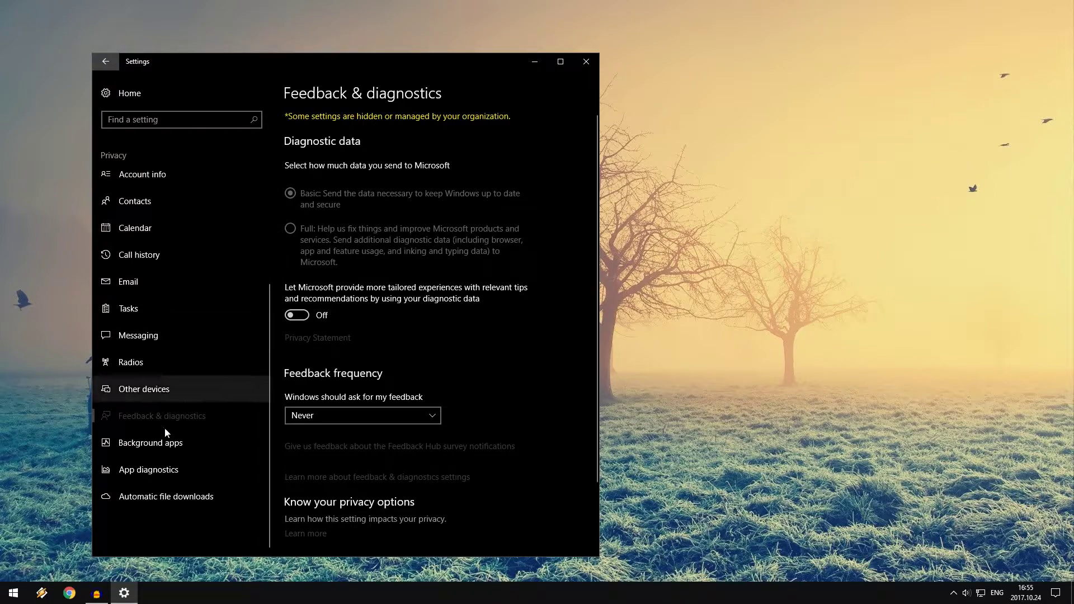
Check the Background apps, App diagnostics and Automatic file downloads pages, return to General, and close Settings.
left_click(156, 442)
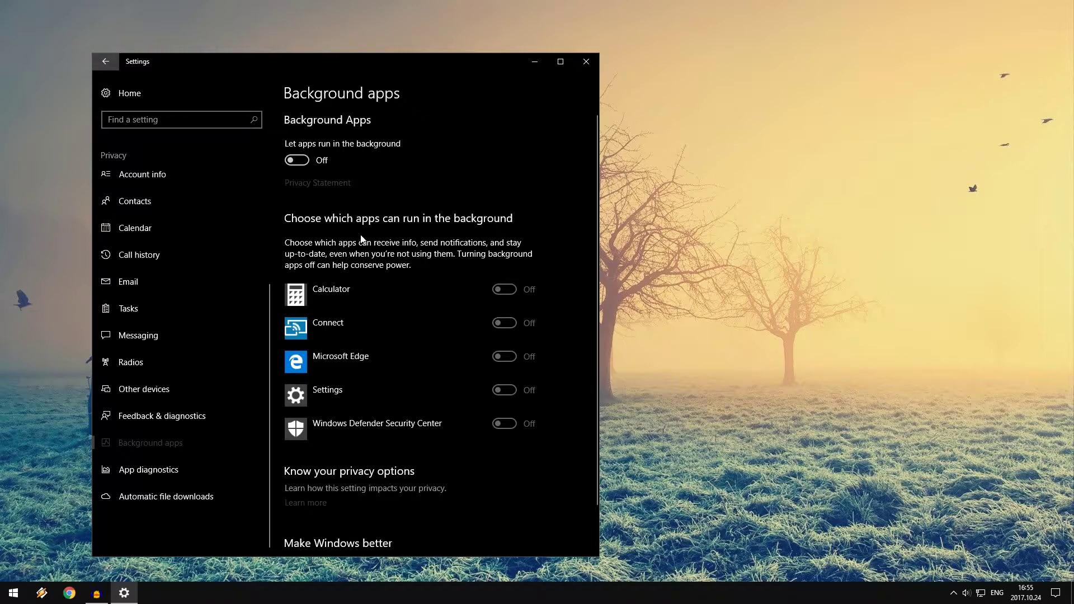
scroll(359, 248, "down", 1)
left_click(149, 468)
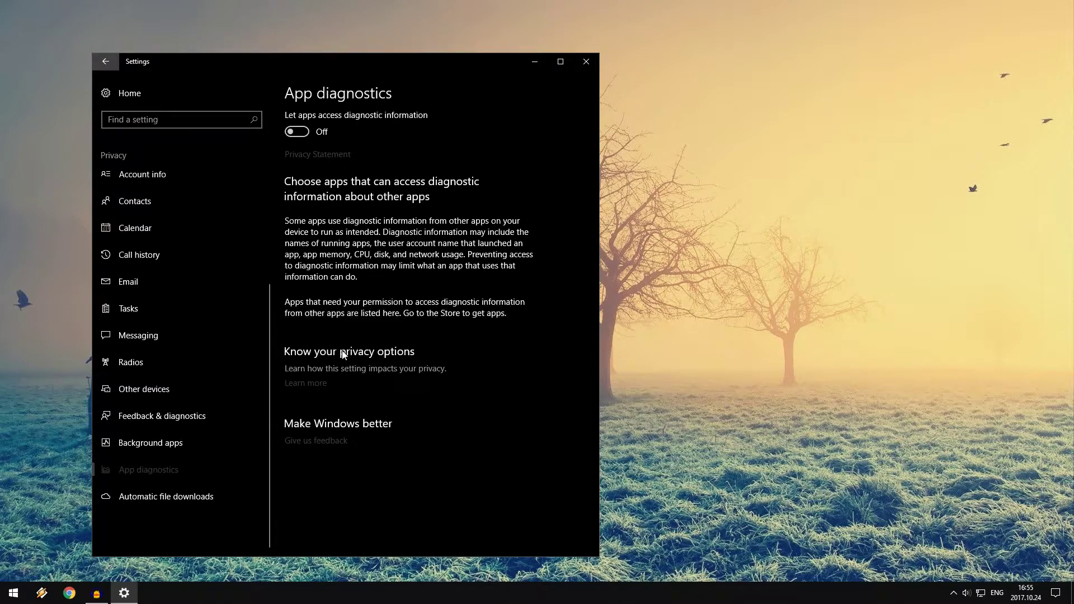
left_click(214, 492)
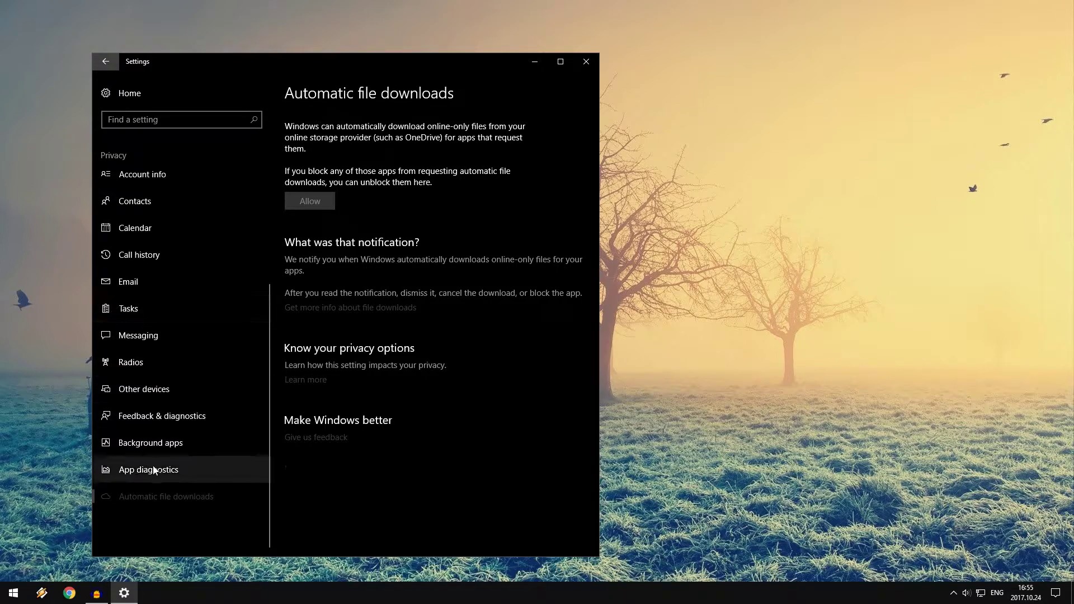
scroll(172, 457, "up", 3)
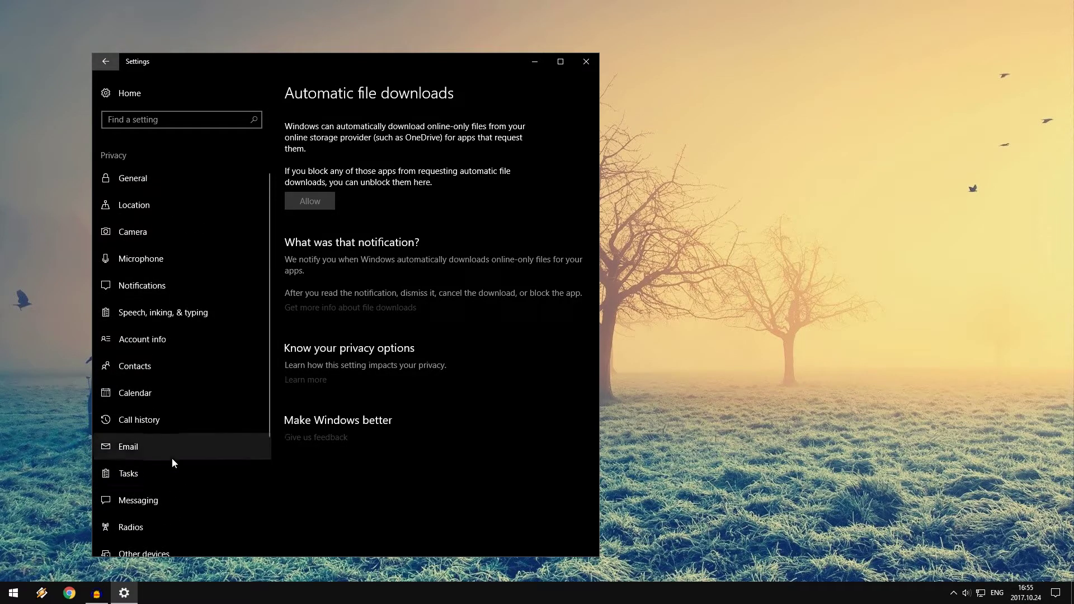
left_click(145, 184)
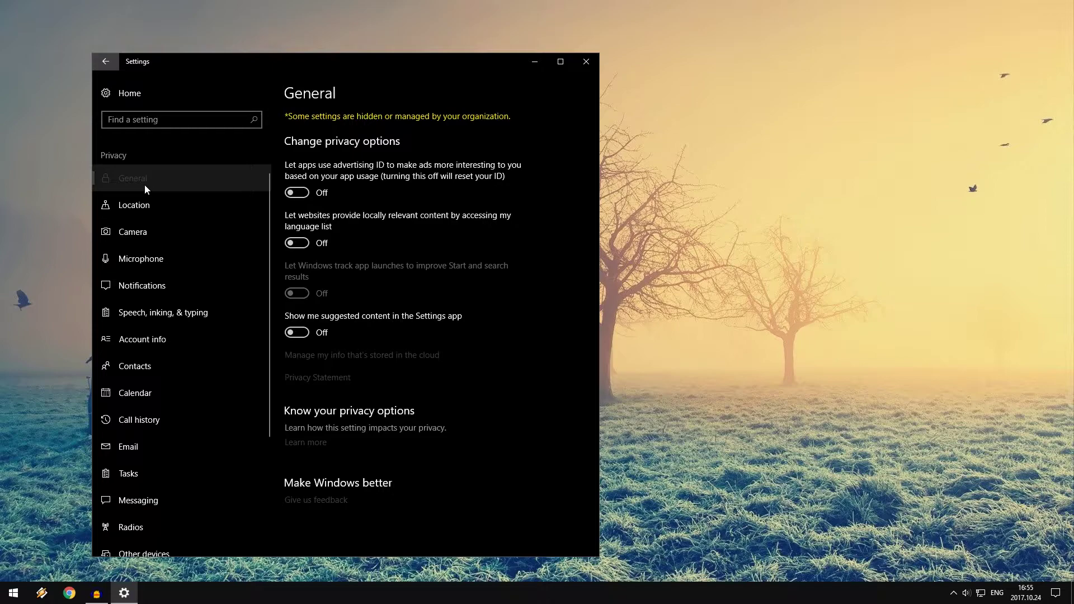
left_click(584, 66)
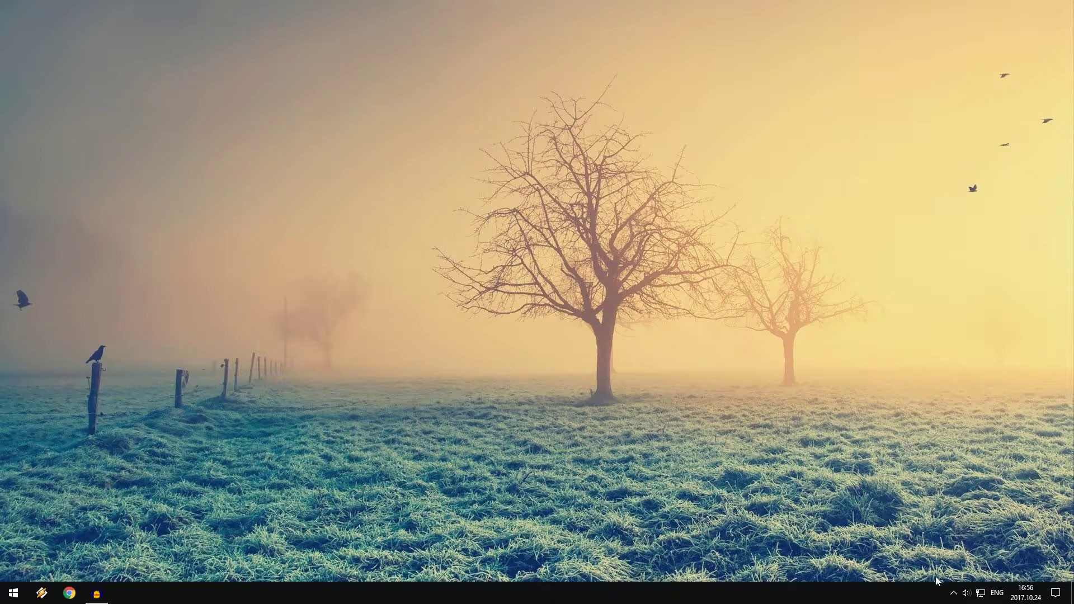
From the tray, run a Windows Defender quick scan under Virus & threat protection and minimize it.
left_click(953, 593)
left_click(963, 550)
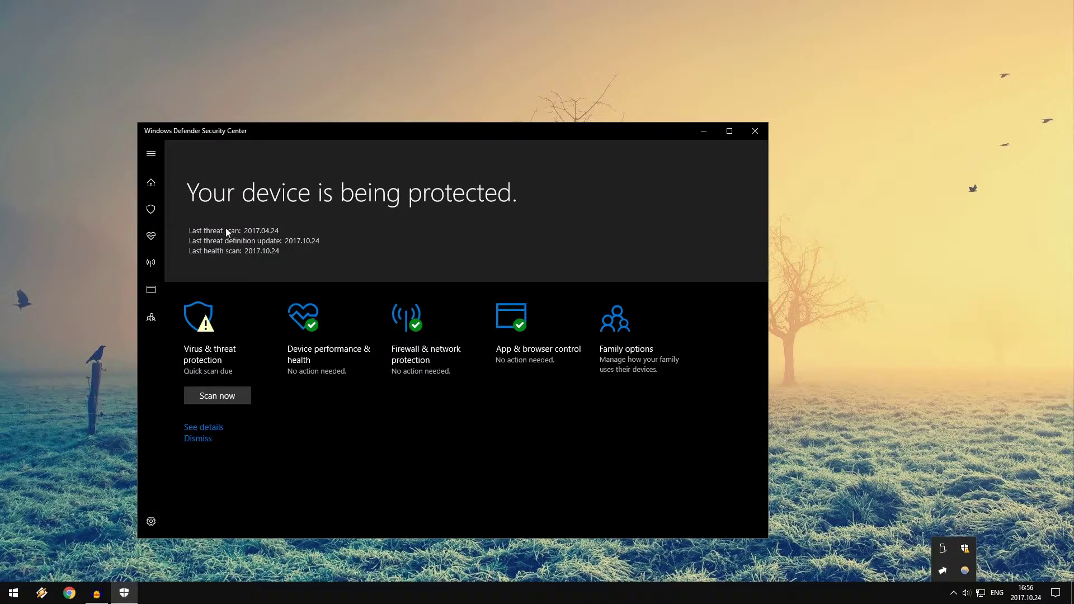
left_click(216, 328)
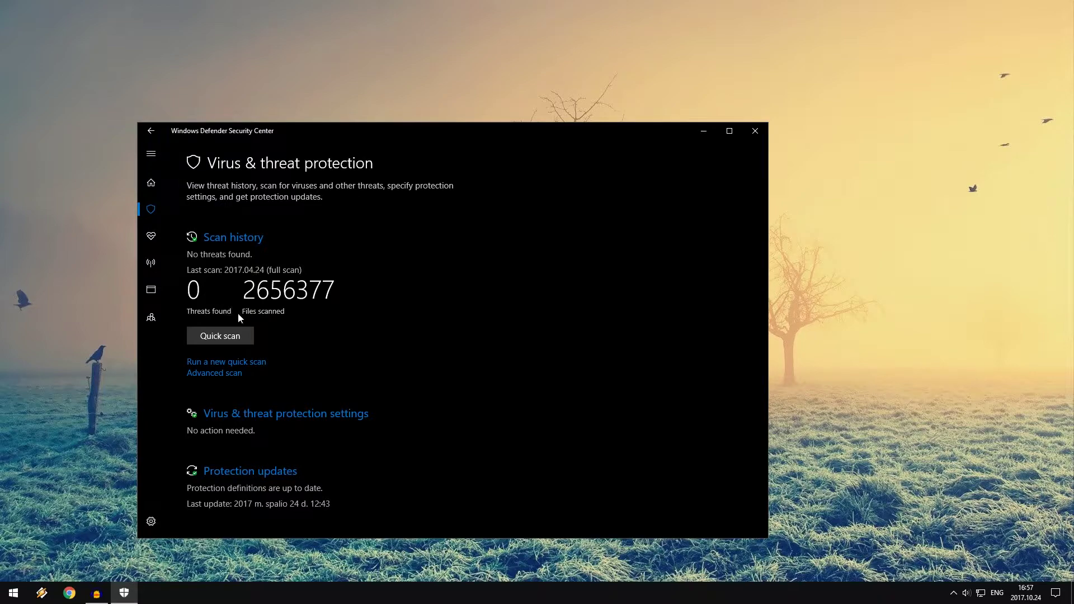
left_click(150, 155)
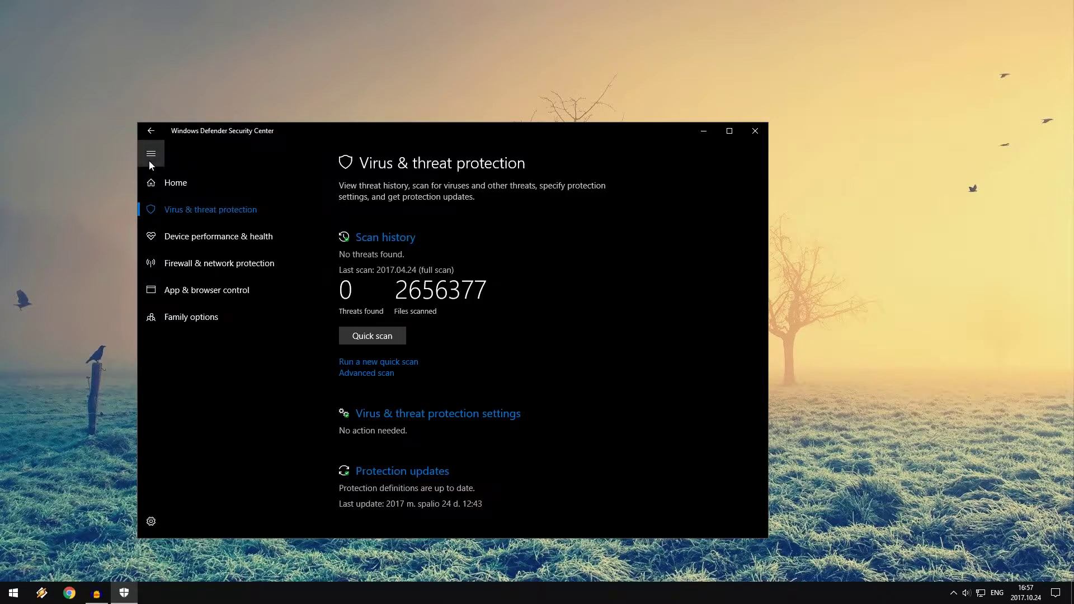
left_click(380, 337)
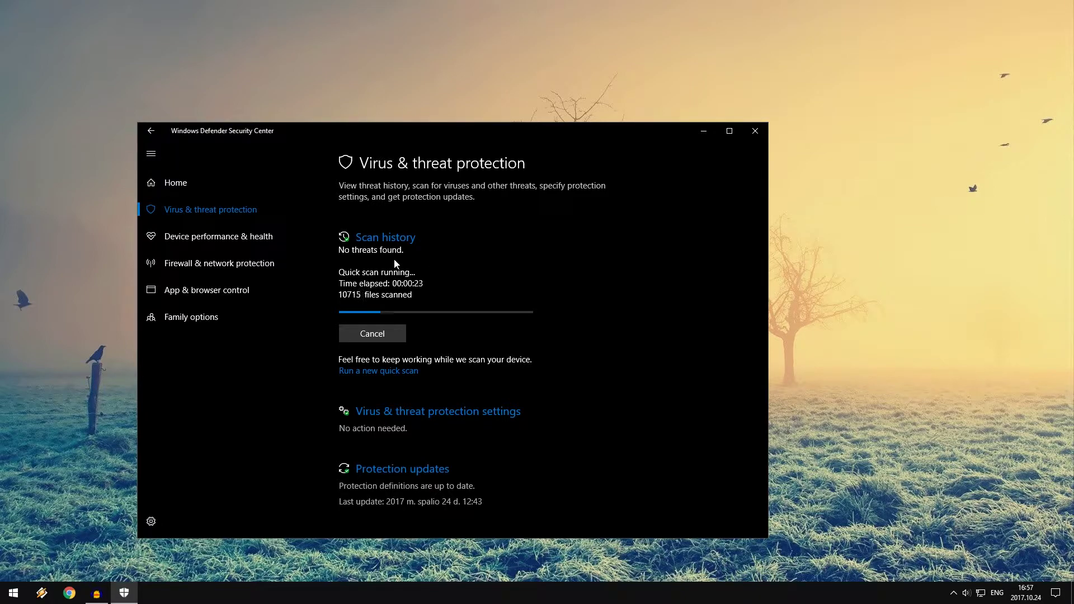
left_click(708, 133)
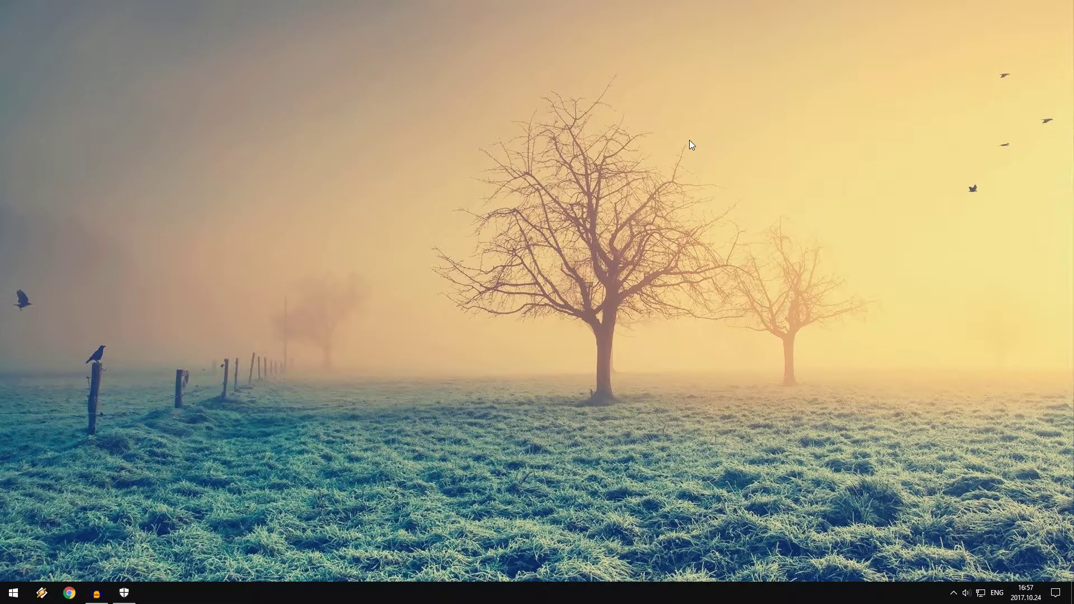
Launch Malwarebytes Anti-Malware by searching 'mal', start Scan Now, and minimize it.
key("super")
type("mal")
key("Return")
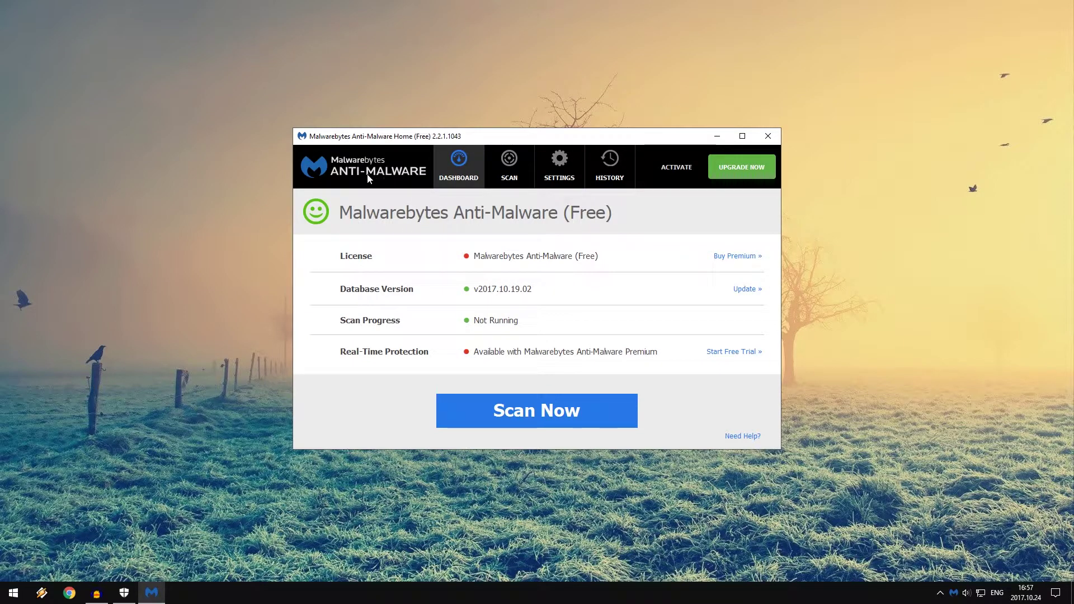
left_click(572, 410)
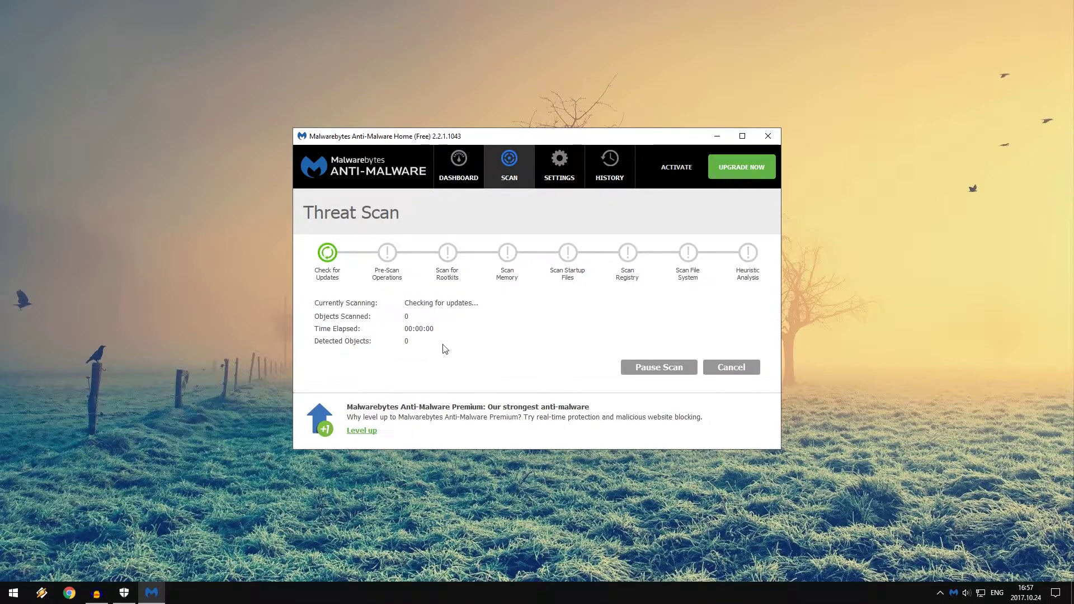
left_click(720, 139)
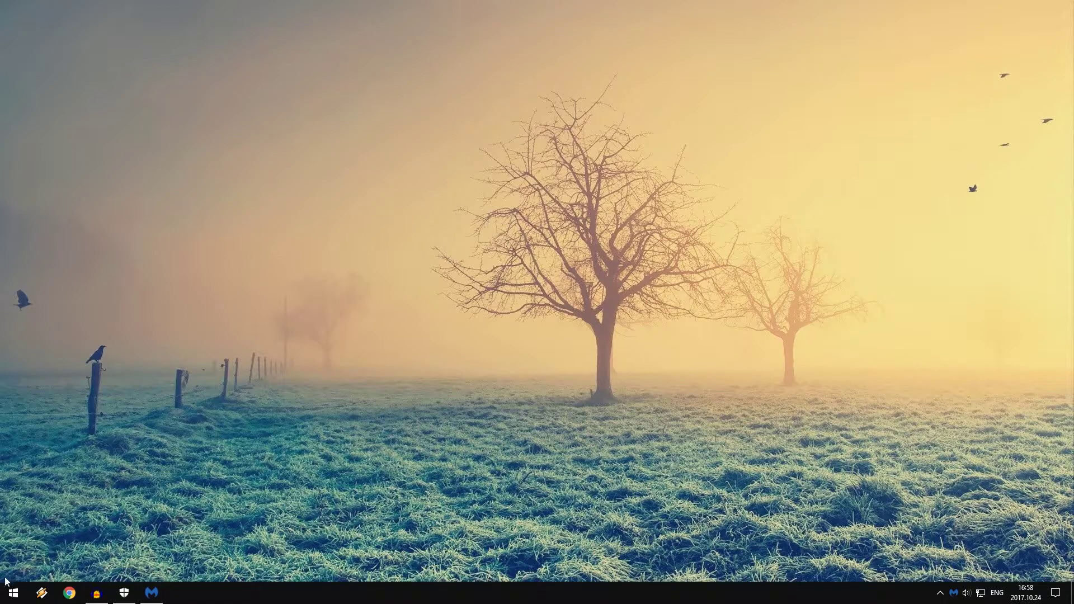
left_click(14, 592)
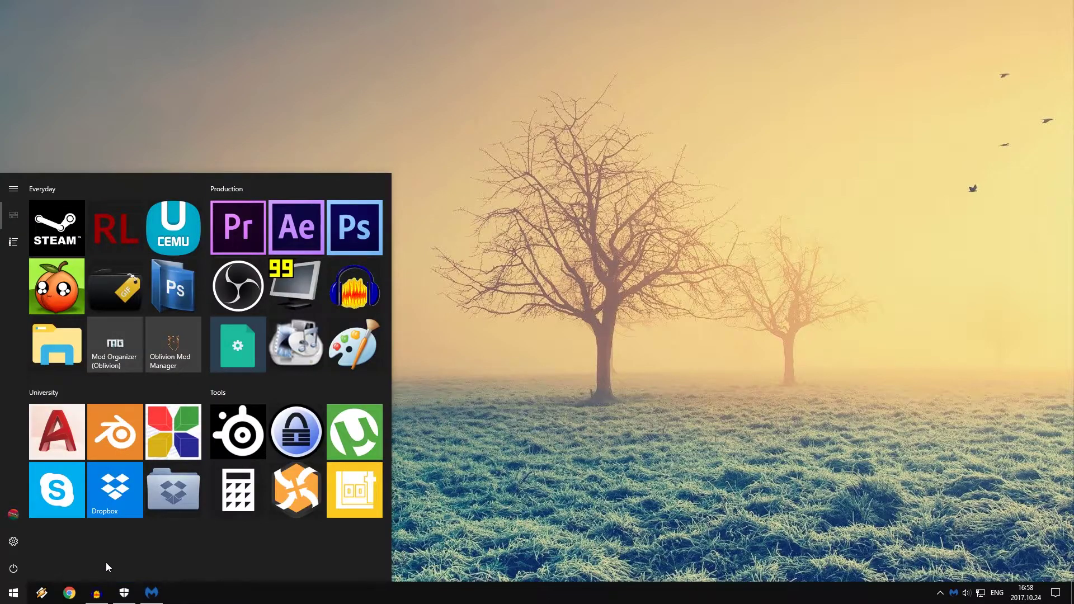
type("winver")
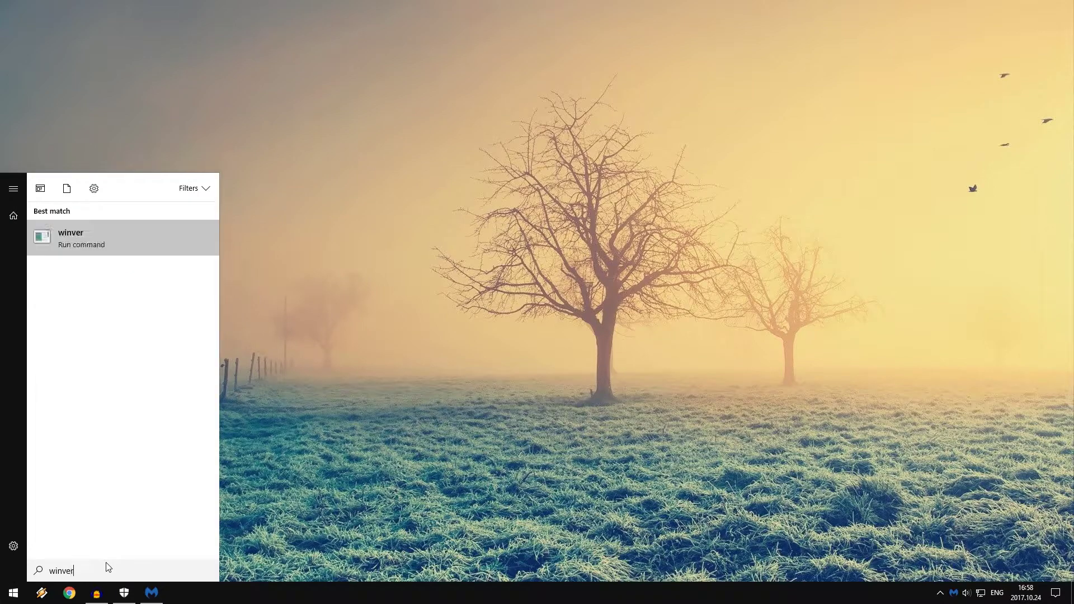
left_click(72, 246)
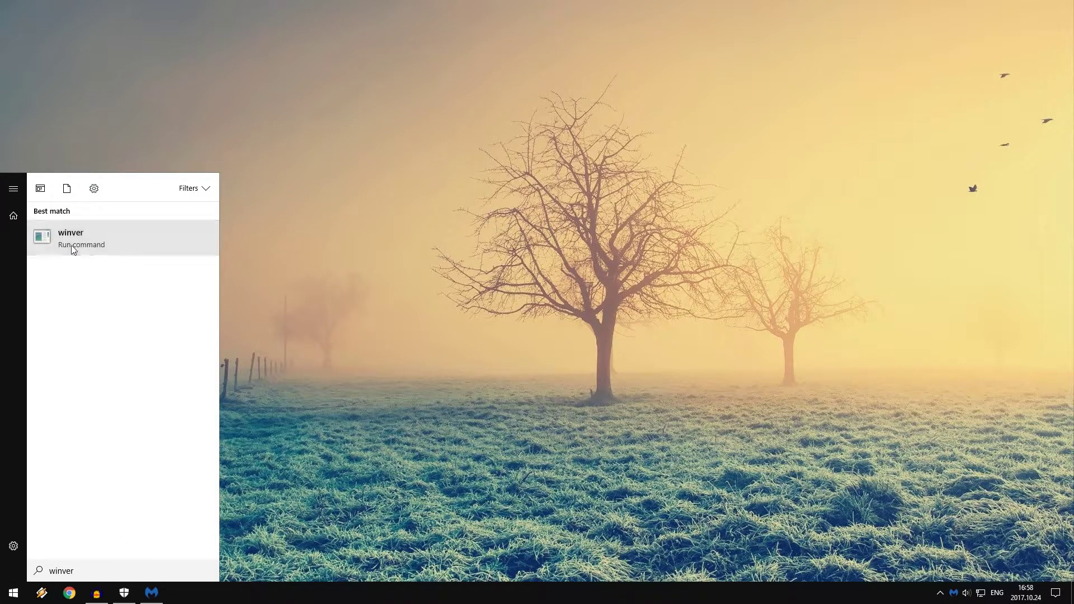
left_click(269, 26)
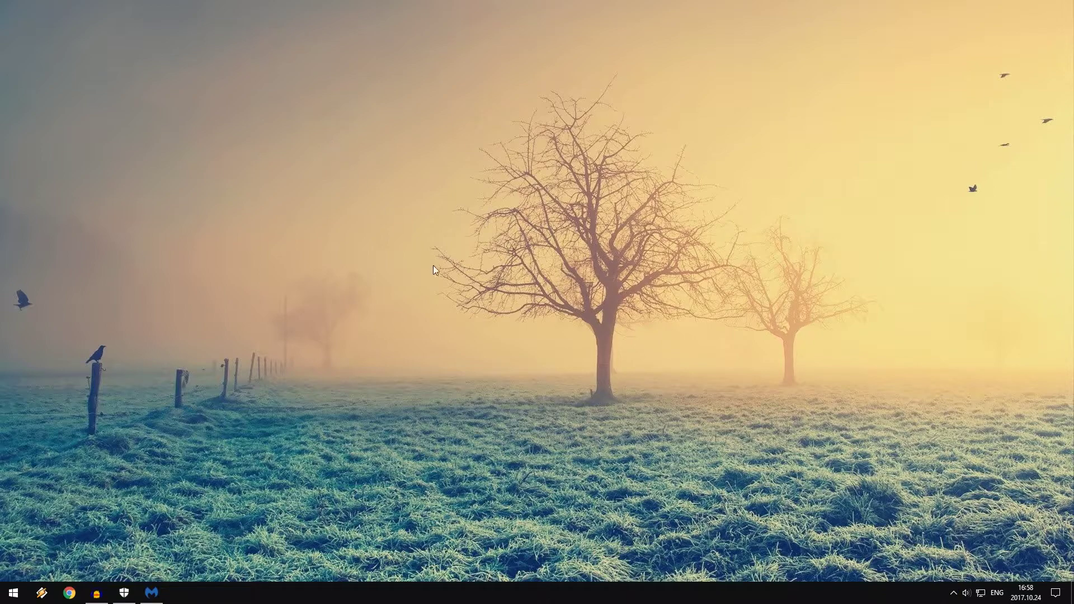
key("super+r")
left_click_drag(96, 476, 256, 364)
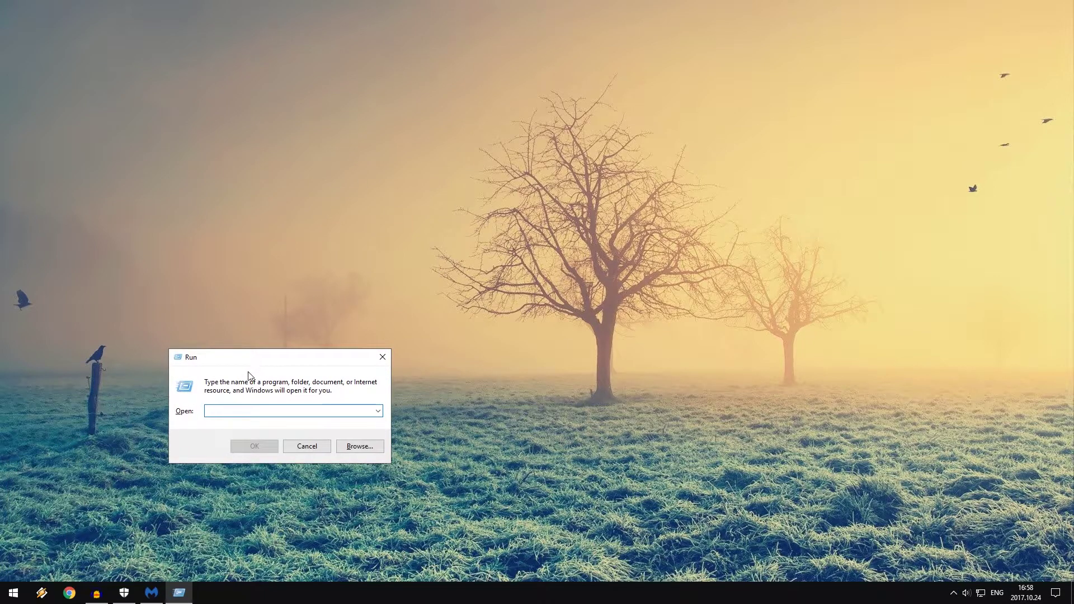
type("winver.exe")
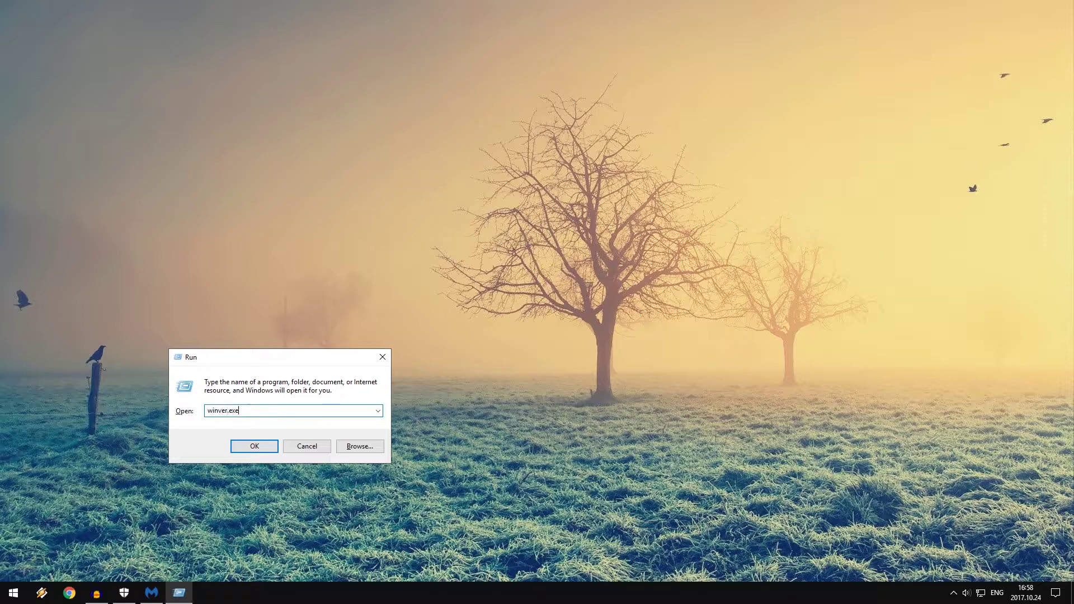
key("Return")
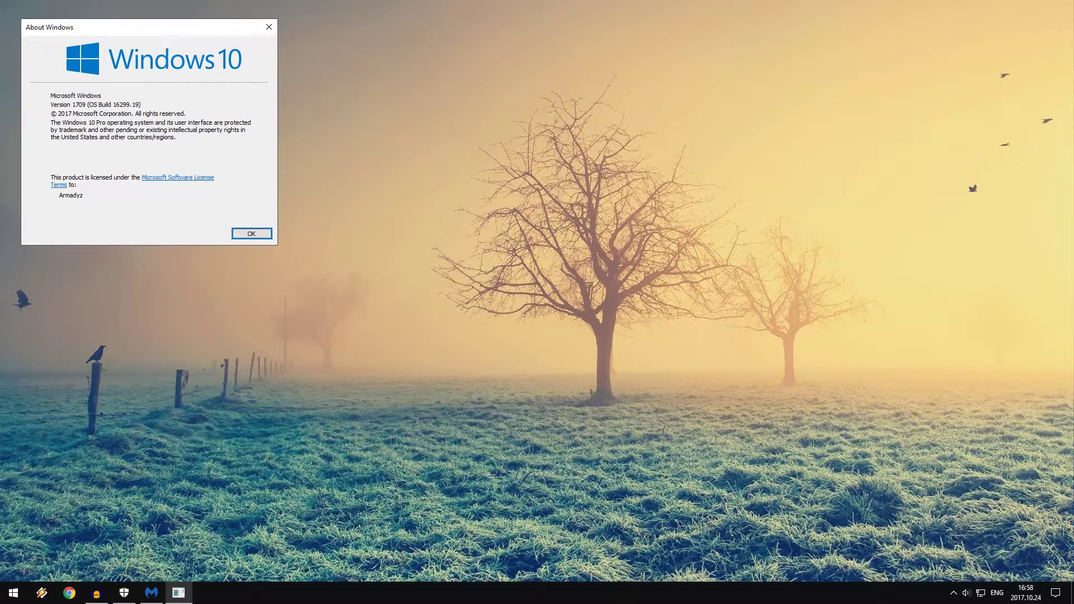
left_click_drag(160, 36, 225, 108)
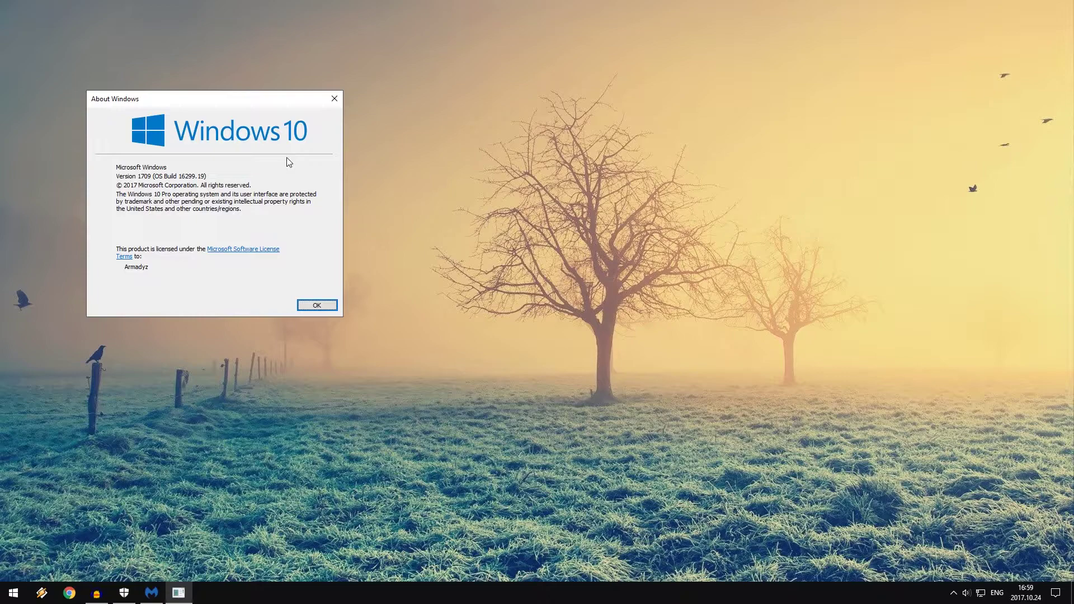
left_click(334, 307)
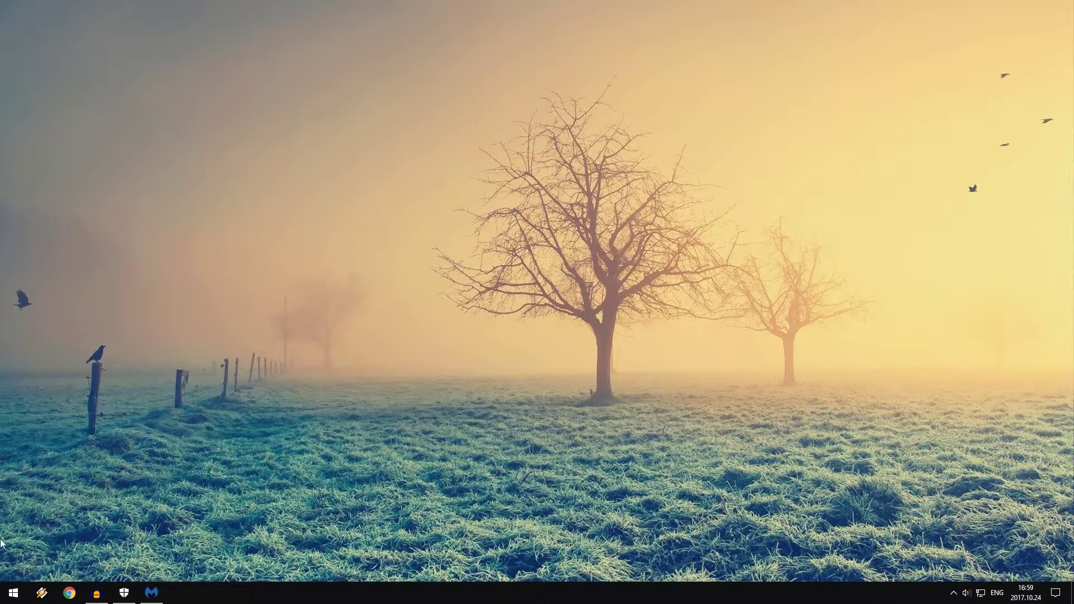
Search 'user account' and set the User Account Control slider to Never notify.
left_click(4, 596)
type("user account")
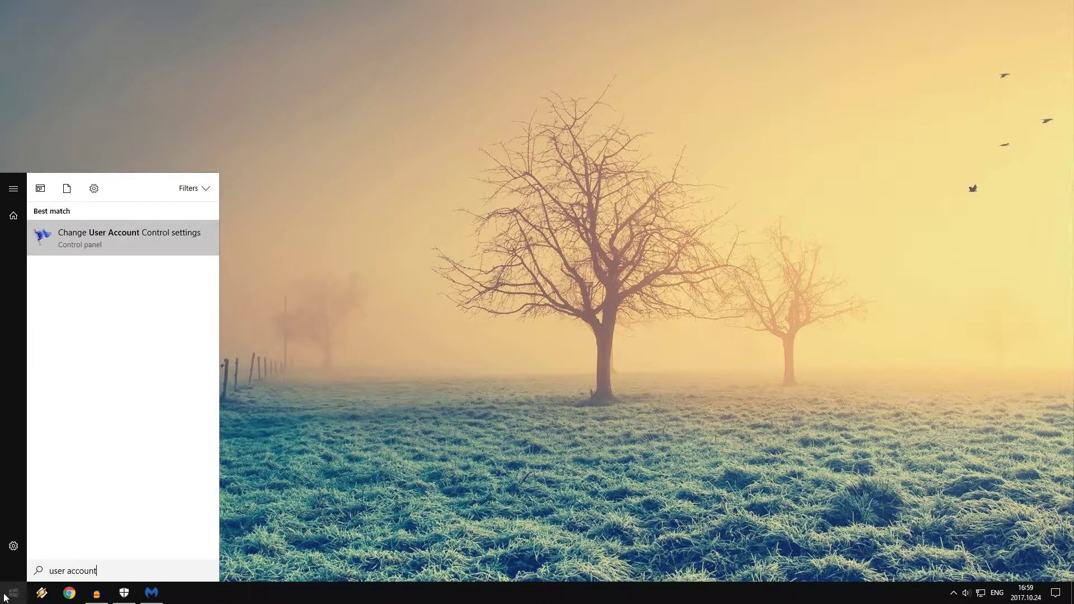
key("Return")
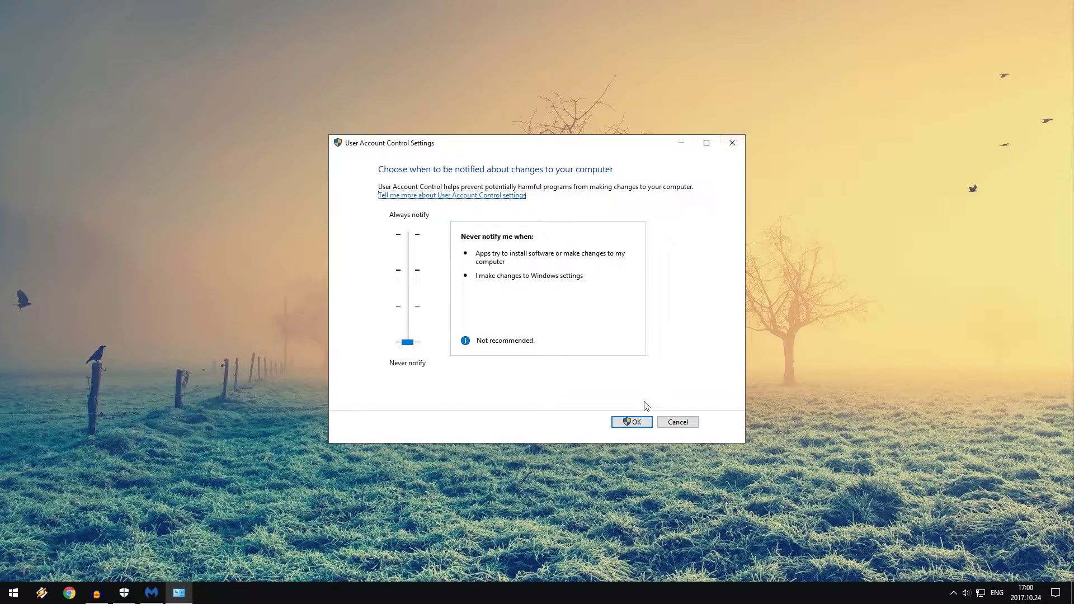
left_click(641, 424)
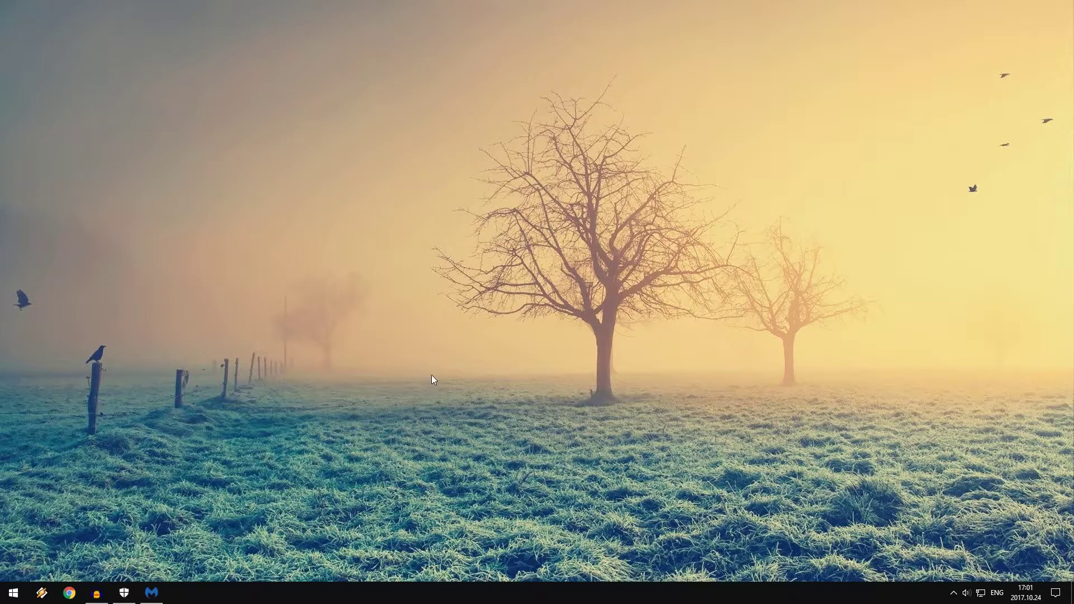
Launch the Services app from a Start search for 'services' and move its window left.
left_click(14, 593)
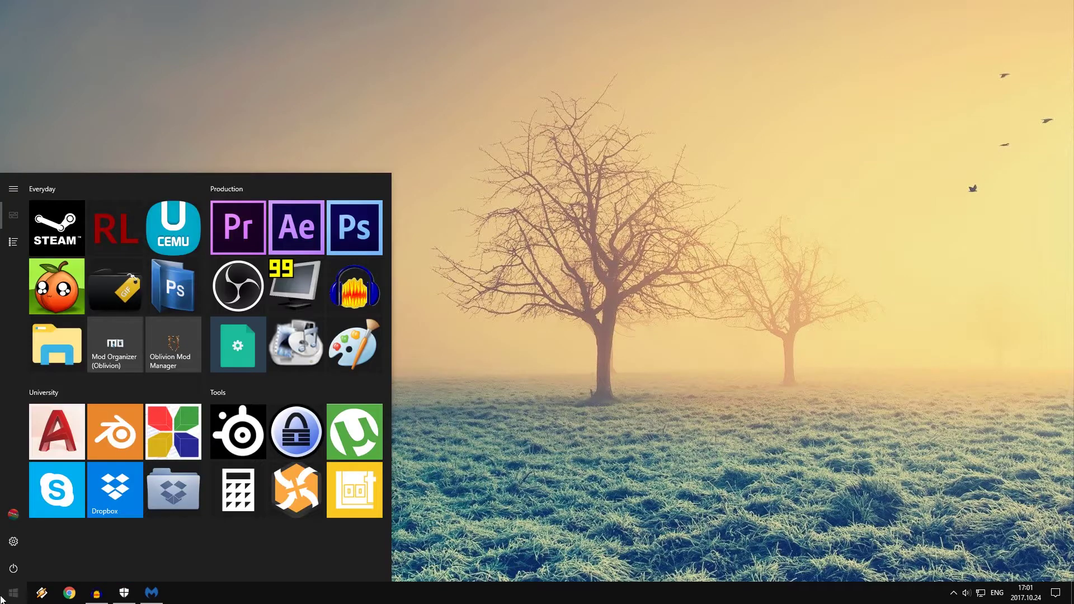
type("services")
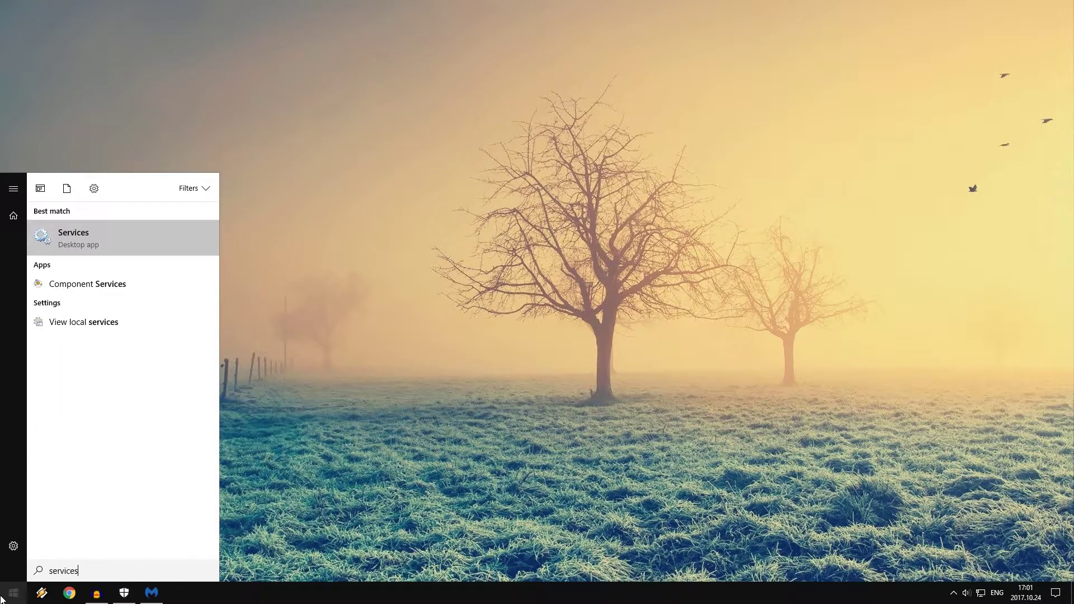
key("Return")
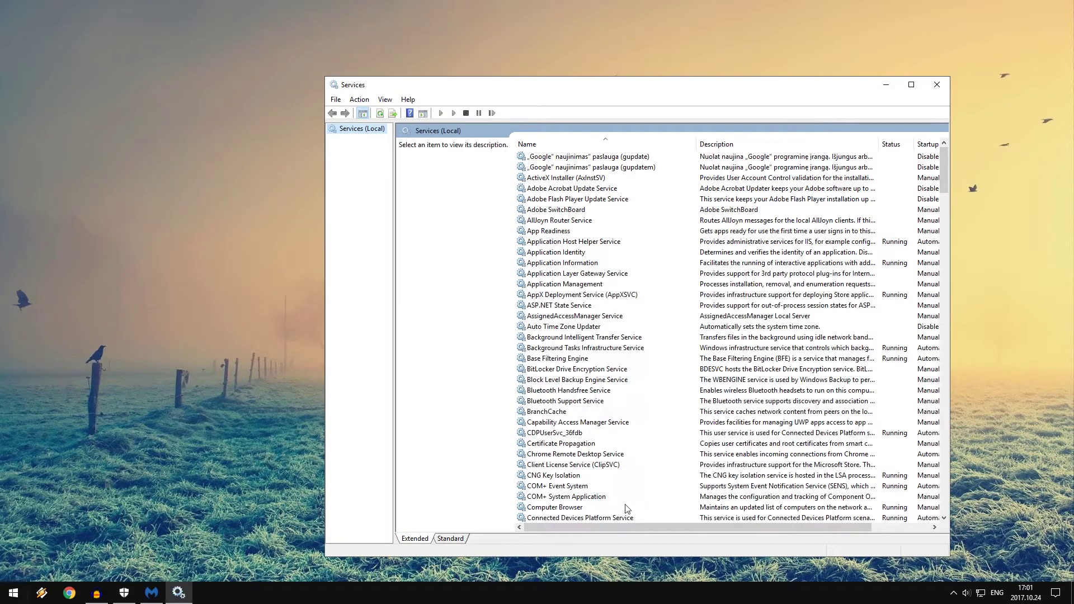
left_click_drag(520, 90, 337, 83)
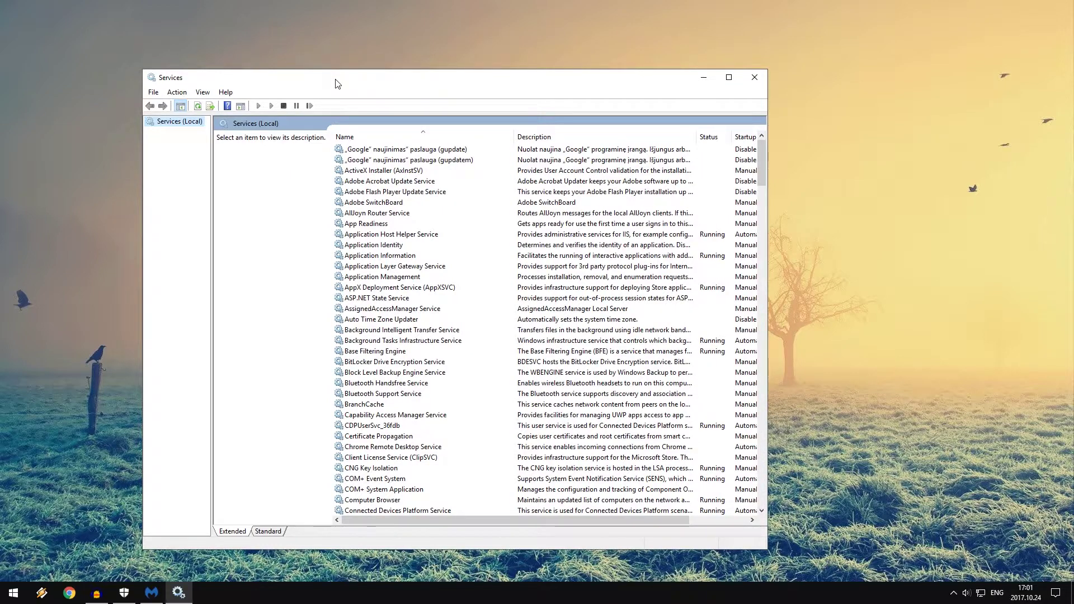
Stop the Superfetch service from its Properties dialog, leaving its startup type Automatic.
left_click(404, 182)
key("s")
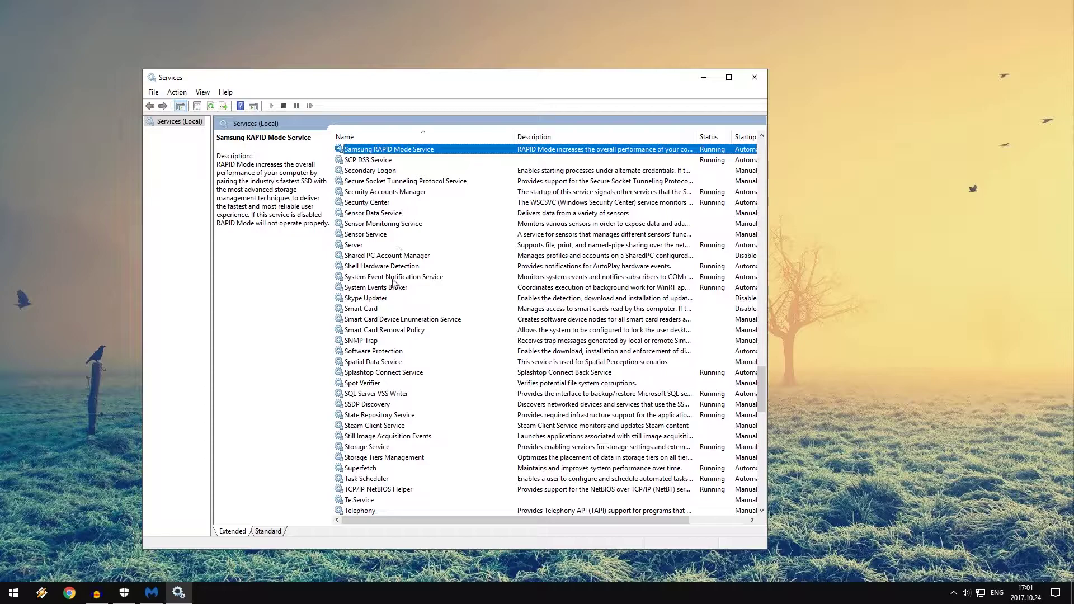
key("s")
key("s")
key("s")
key("s")
key("s")
key("s")
type("sto")
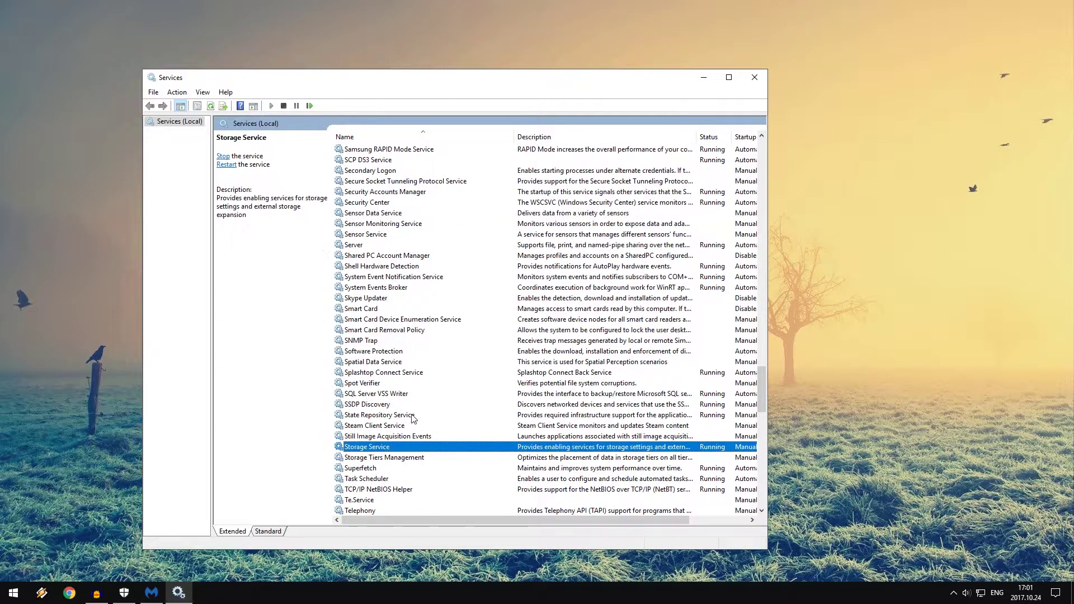
left_click(369, 468)
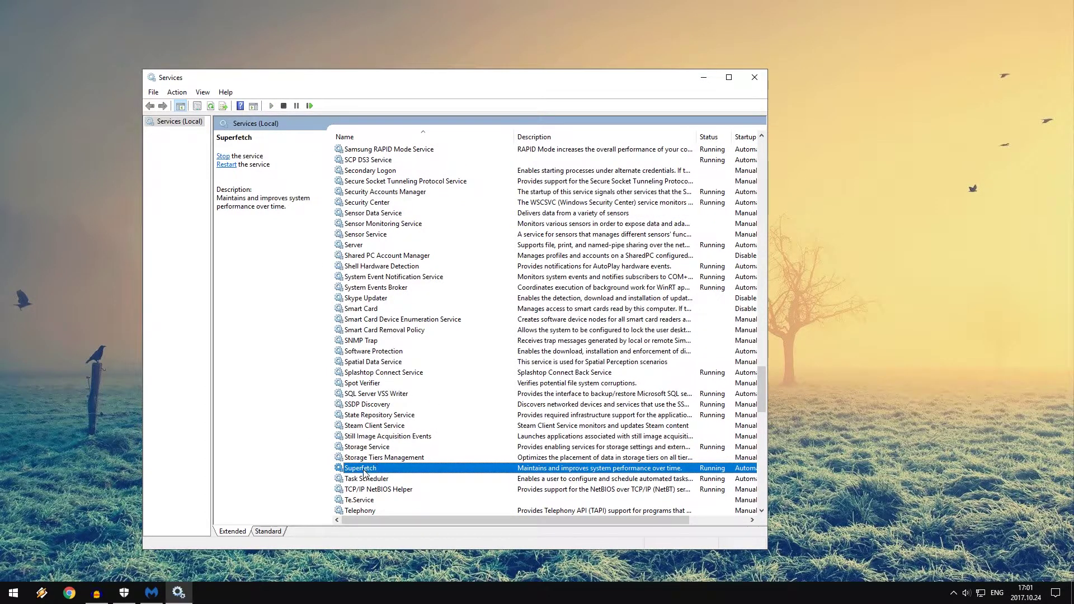
right_click(364, 471)
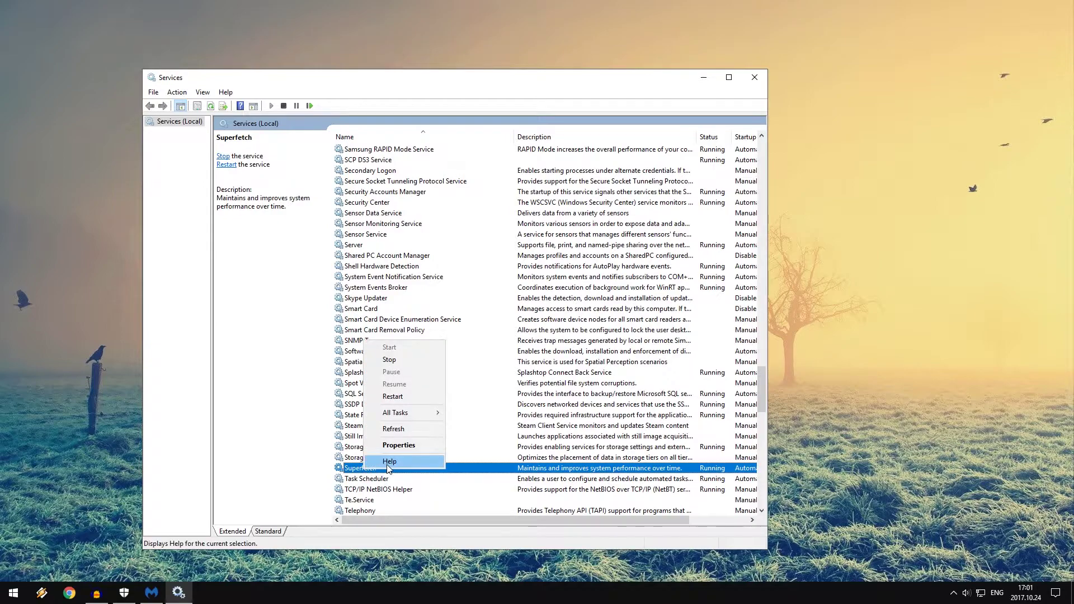
left_click(399, 446)
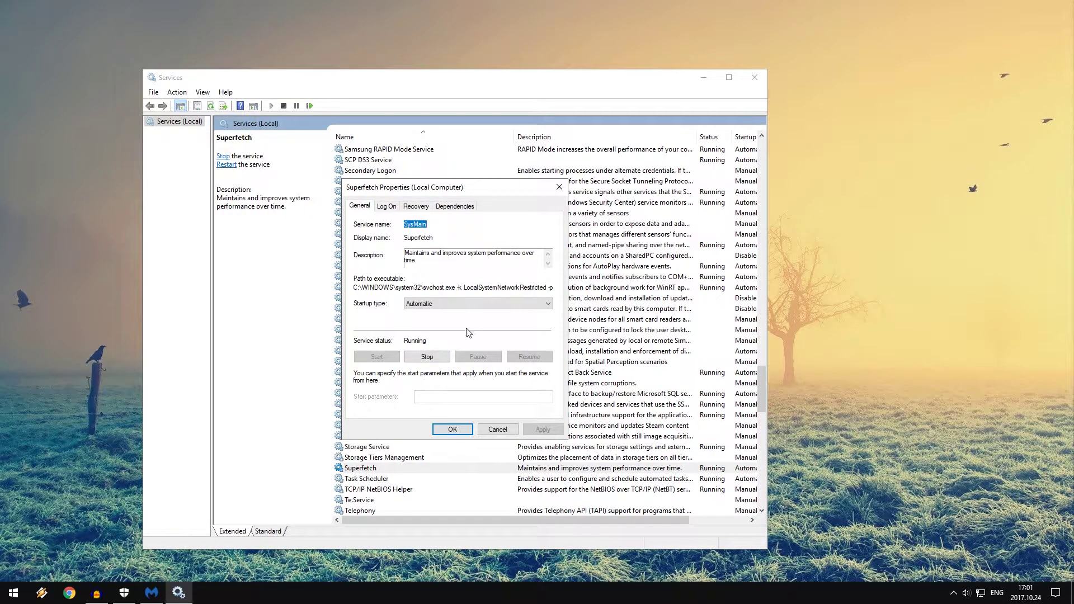
left_click(437, 361)
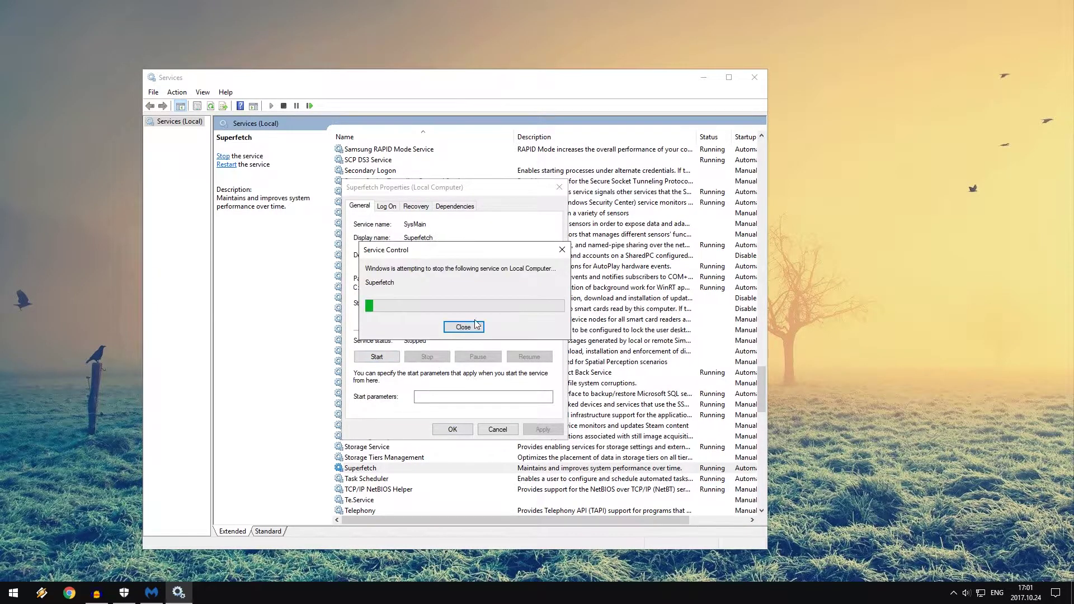
left_click_drag(452, 253, 433, 283)
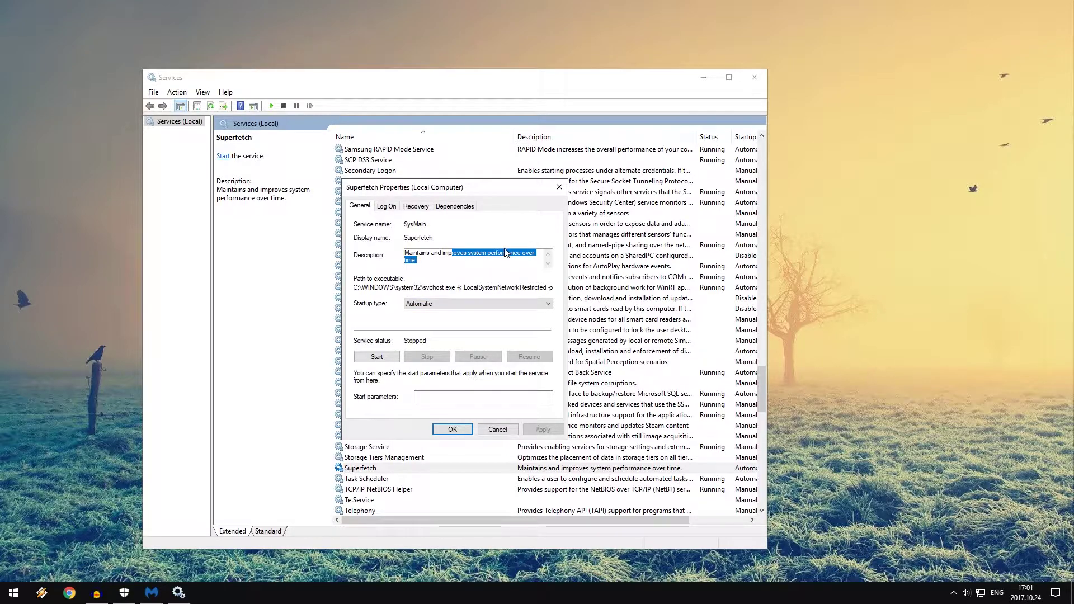
left_click(452, 430)
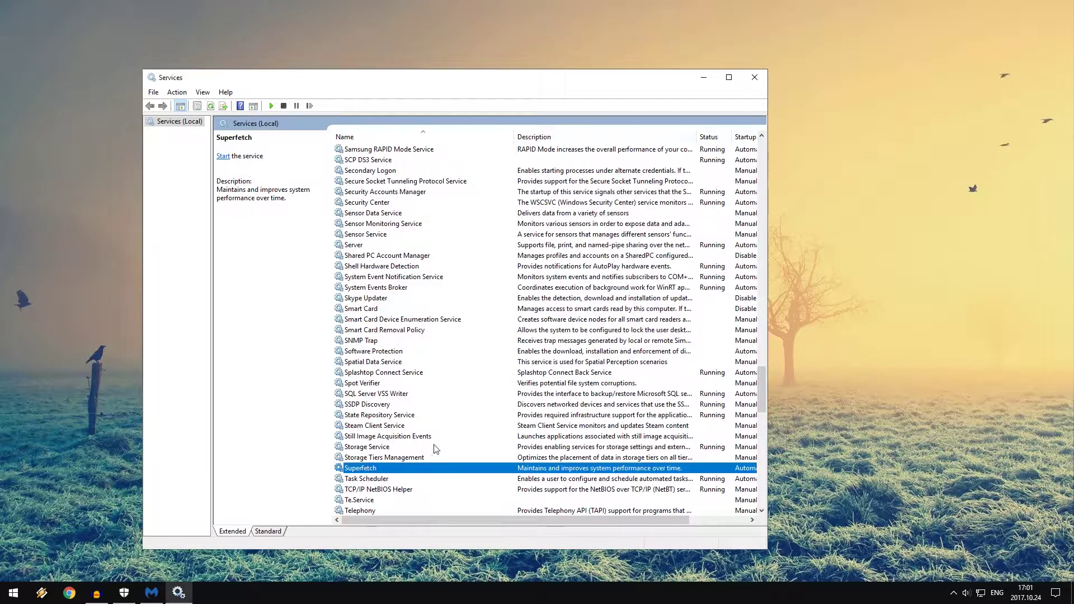
scroll(362, 426, "down", 4)
Widen the Services window to reveal more columns and sort the list by Status.
scroll(362, 426, "down", 10)
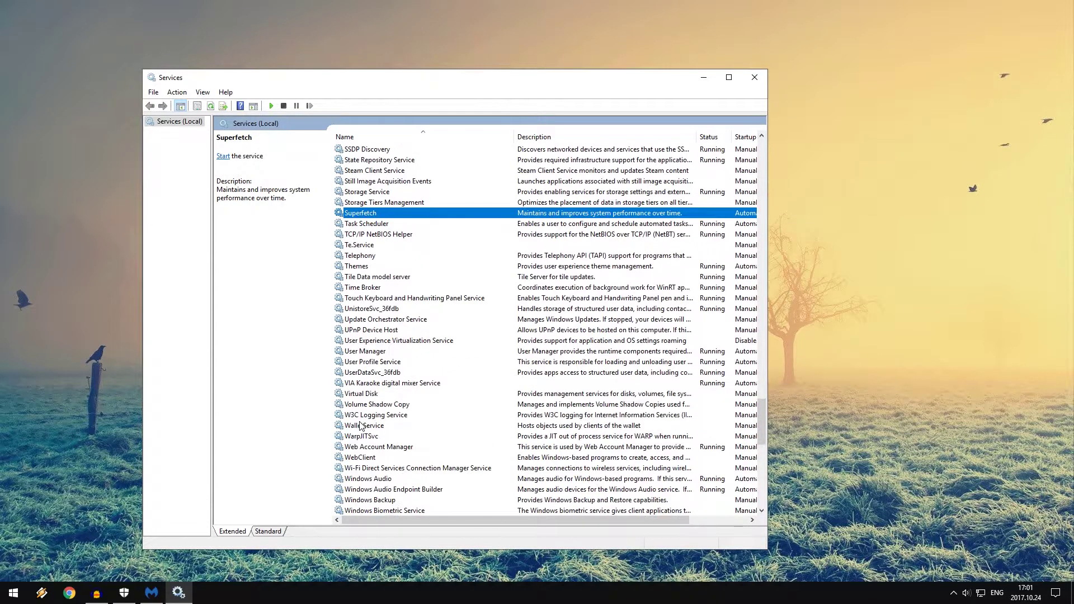
scroll(661, 271, "up", 3)
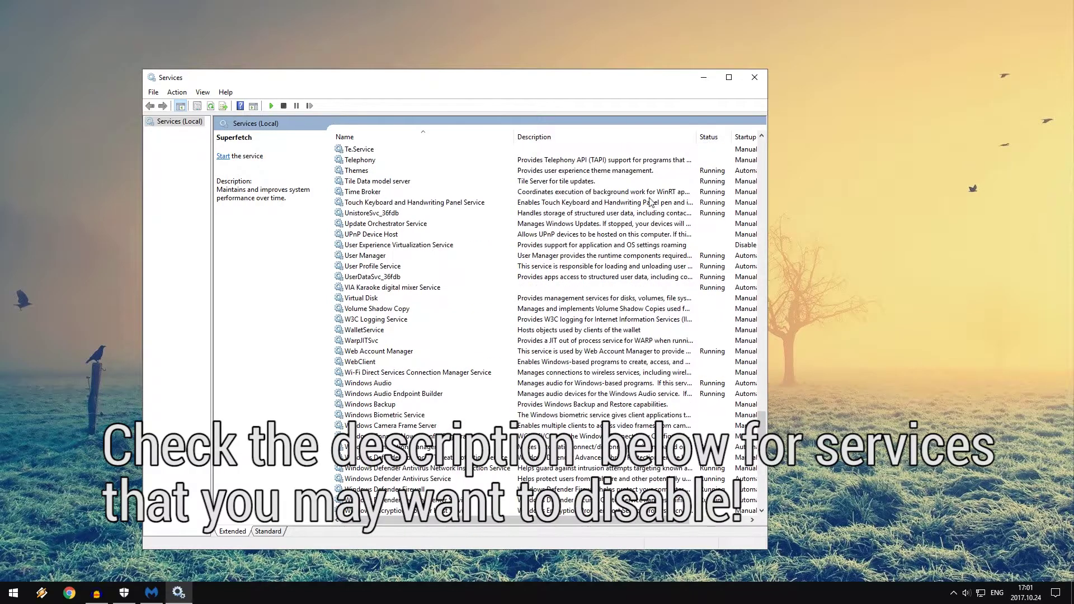
left_click_drag(768, 266, 965, 267)
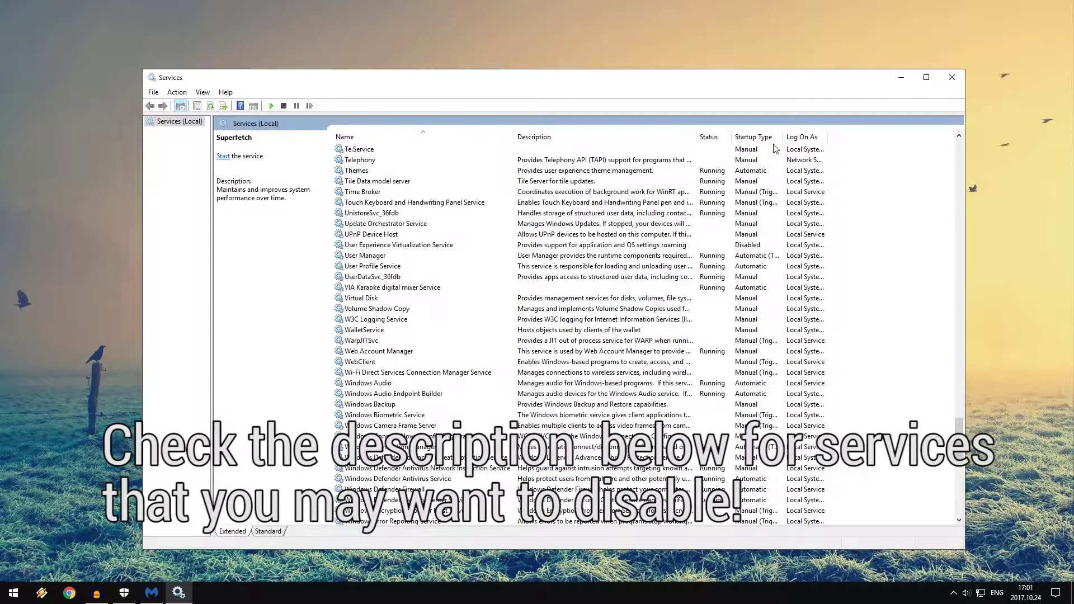
scroll(864, 232, "up", 5)
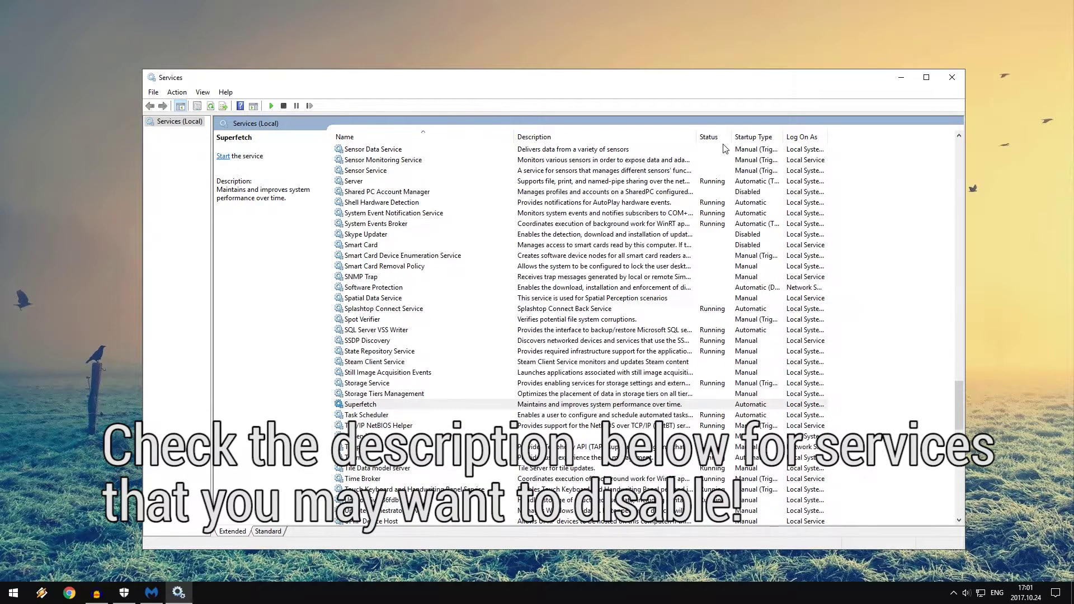
left_click(709, 137)
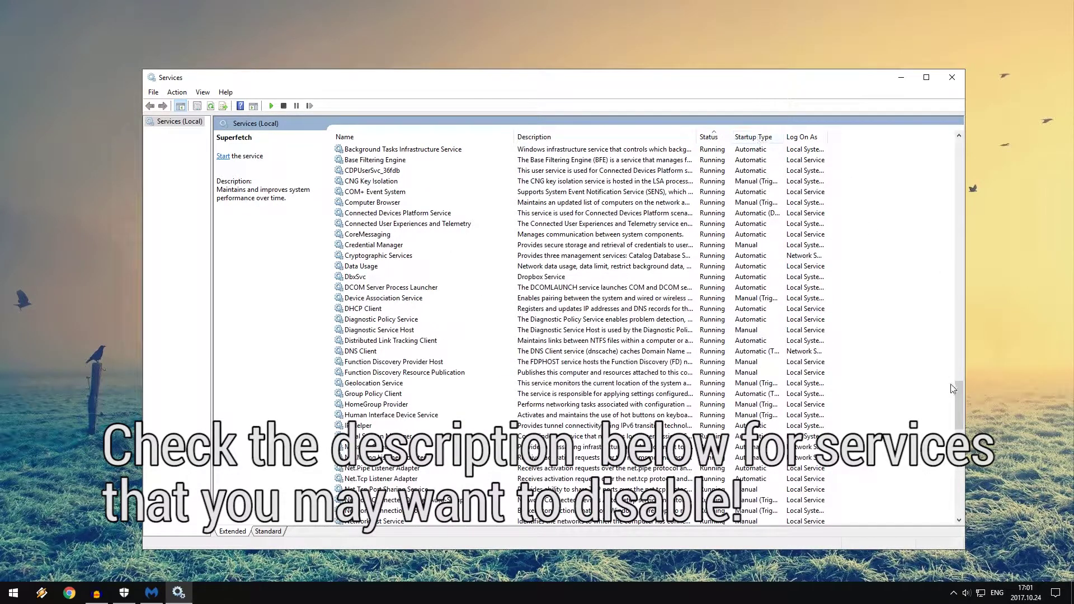
Select the Xbox Accessory Management, Xbox Live Networking and Xbox Live Game Save services.
left_click_drag(960, 413, 923, 170)
left_click(653, 163)
key("x")
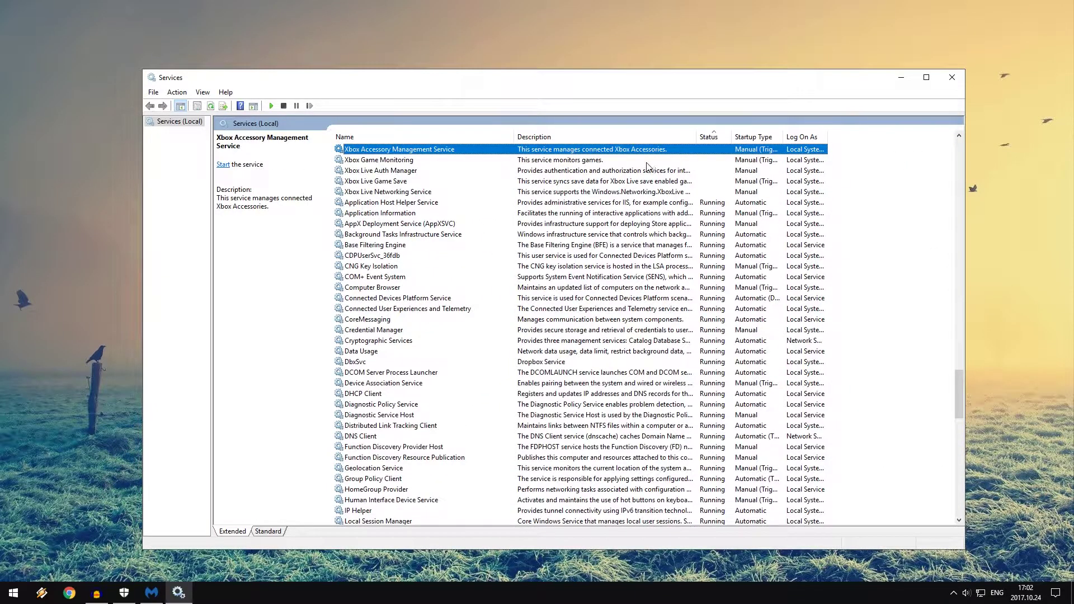
left_click(387, 193)
left_click(395, 181)
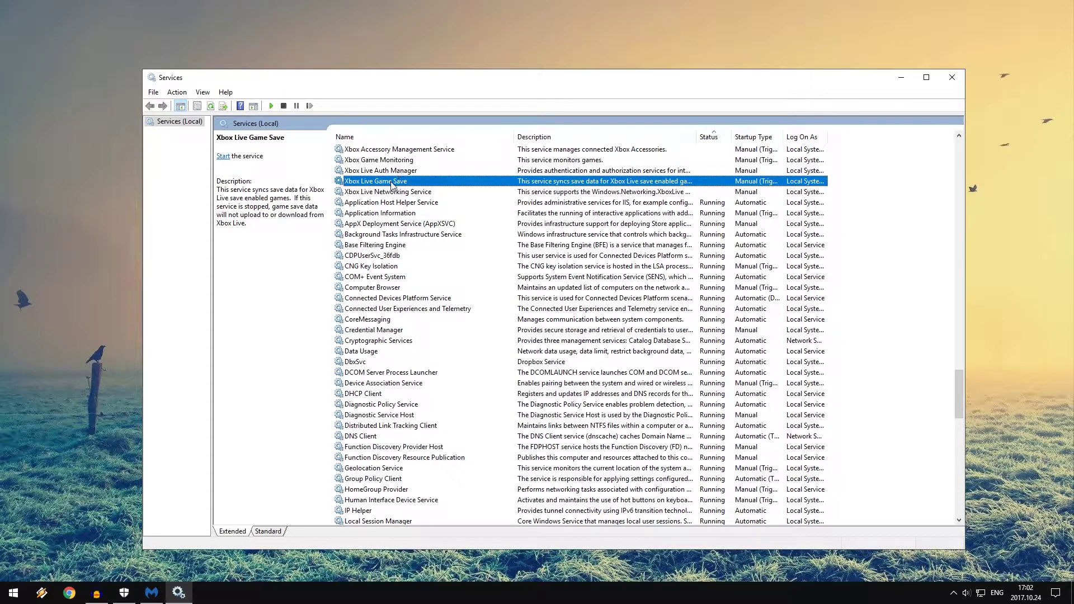
Open the Xbox Live Game Save service properties and cancel without changes.
right_click(372, 184)
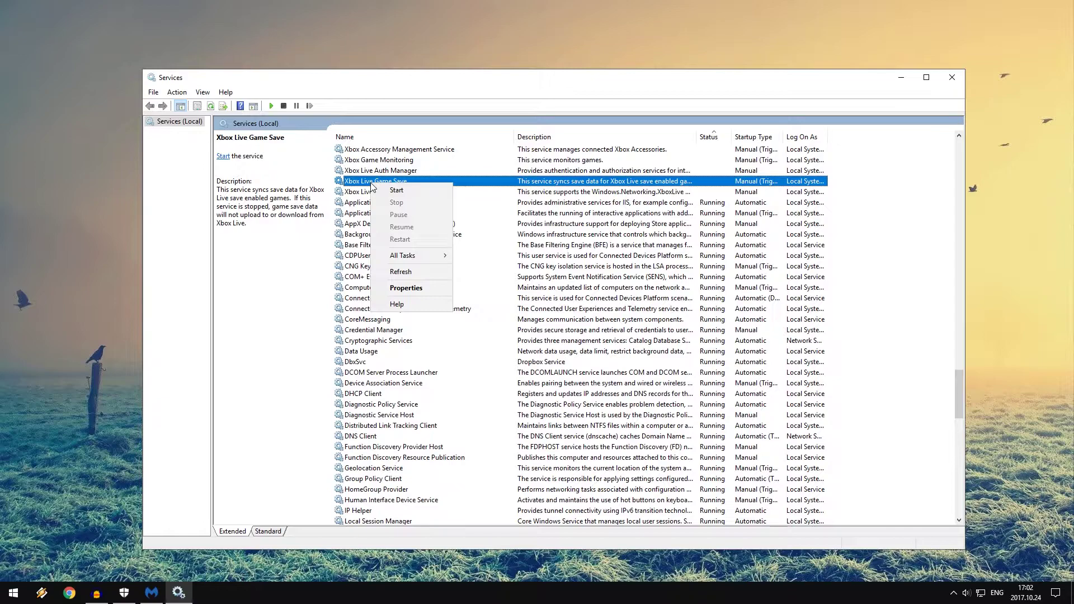
left_click(406, 288)
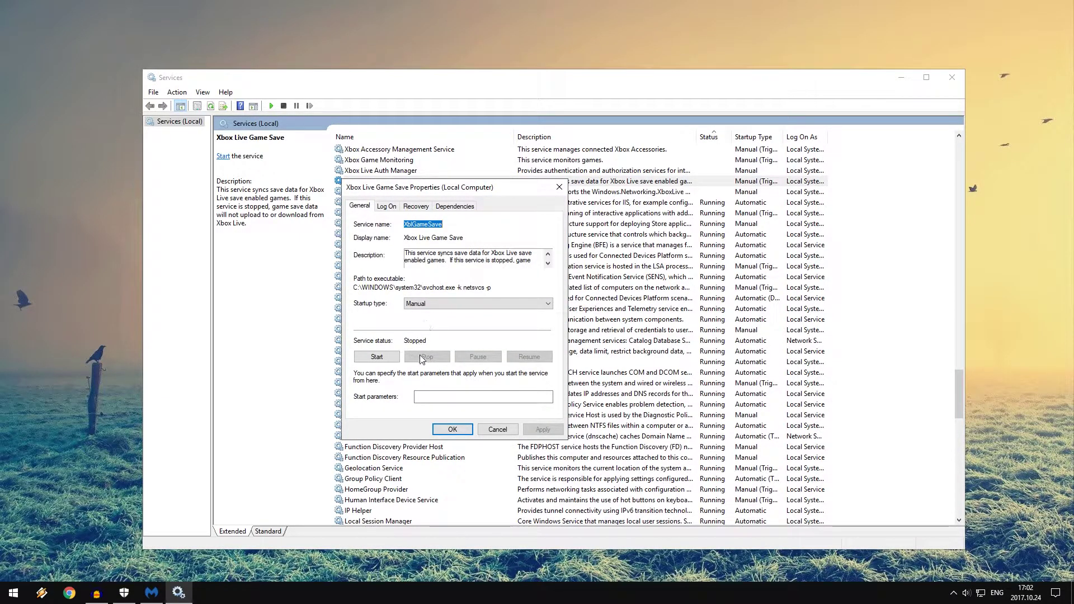
left_click(479, 432)
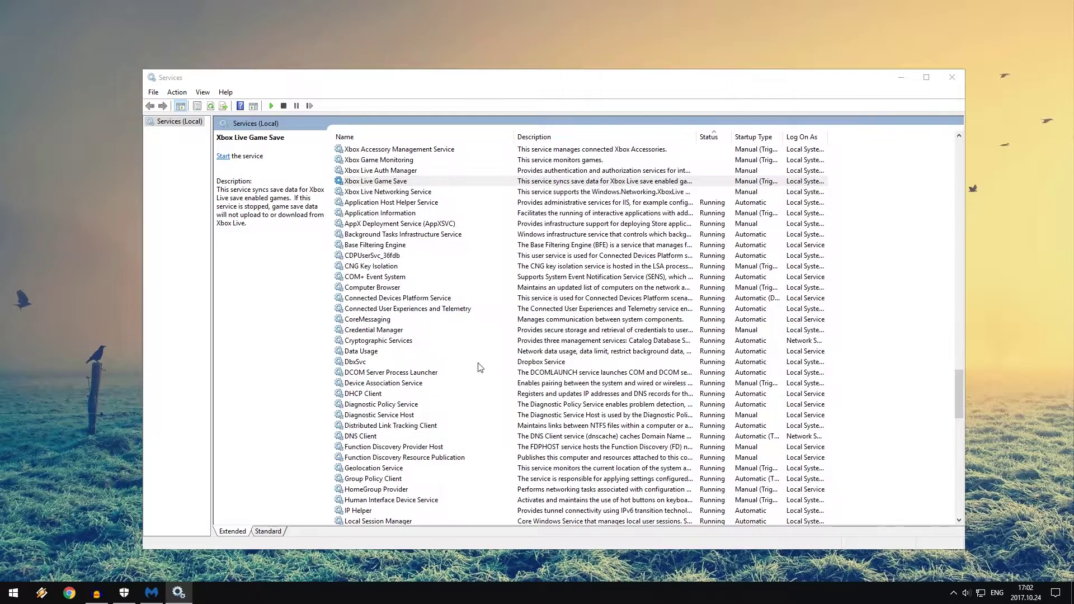
Select the Xbox Live Networking and Xbox Accessory Management services, then close Services.
left_click(386, 193)
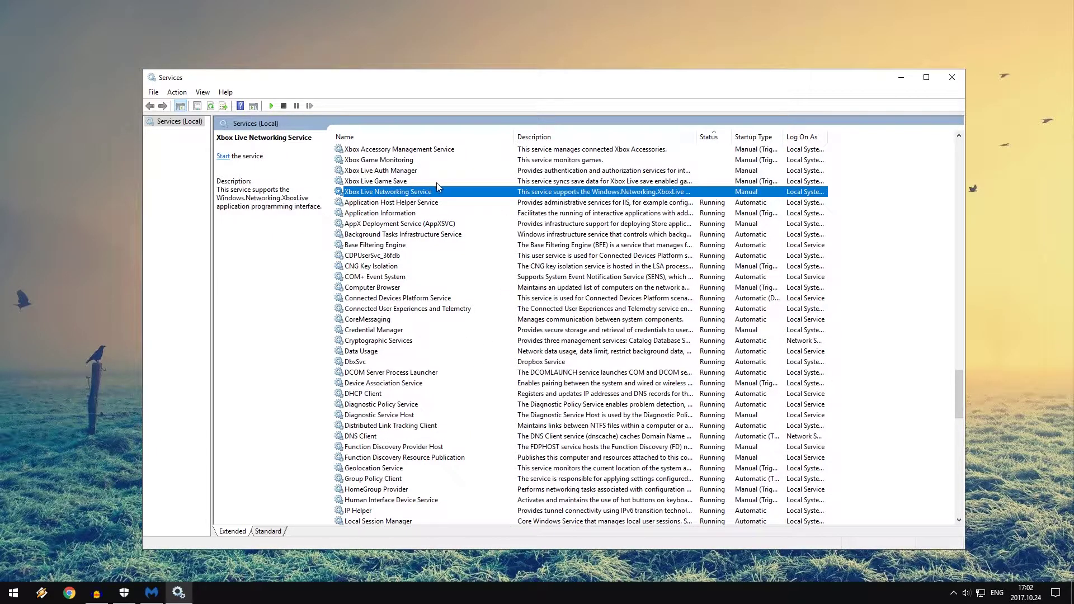
scroll(387, 193, "up", 1)
left_click(392, 182)
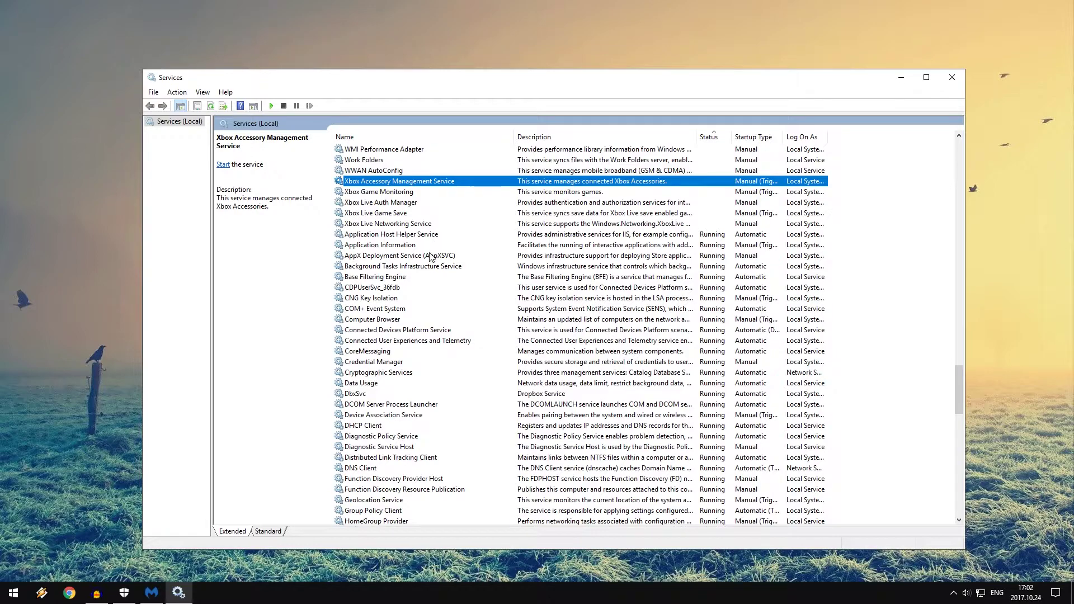
scroll(430, 257, "up", 2)
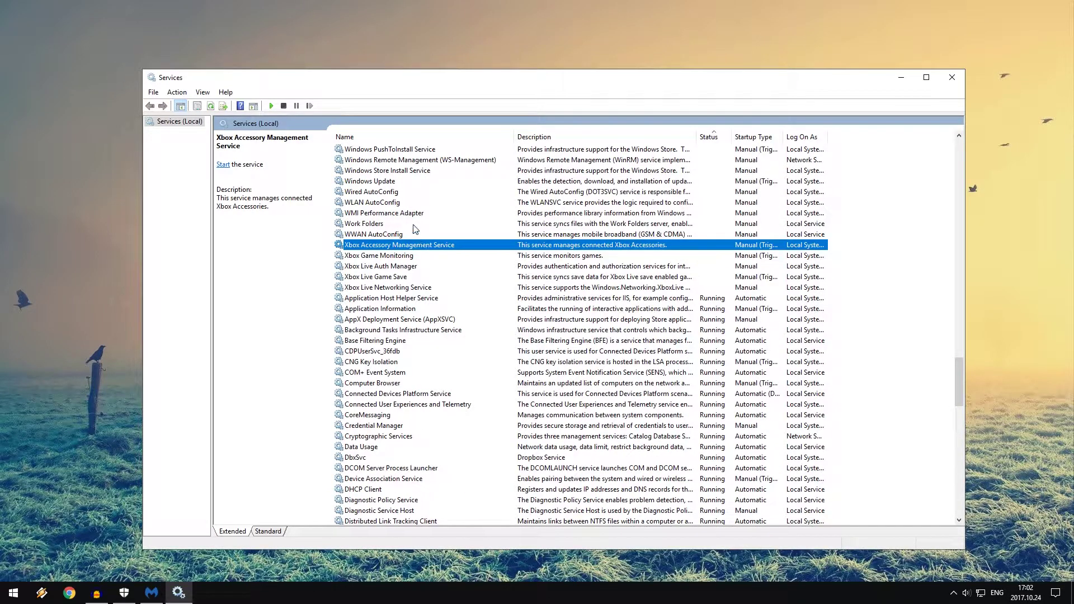
scroll(357, 289, "up", 5)
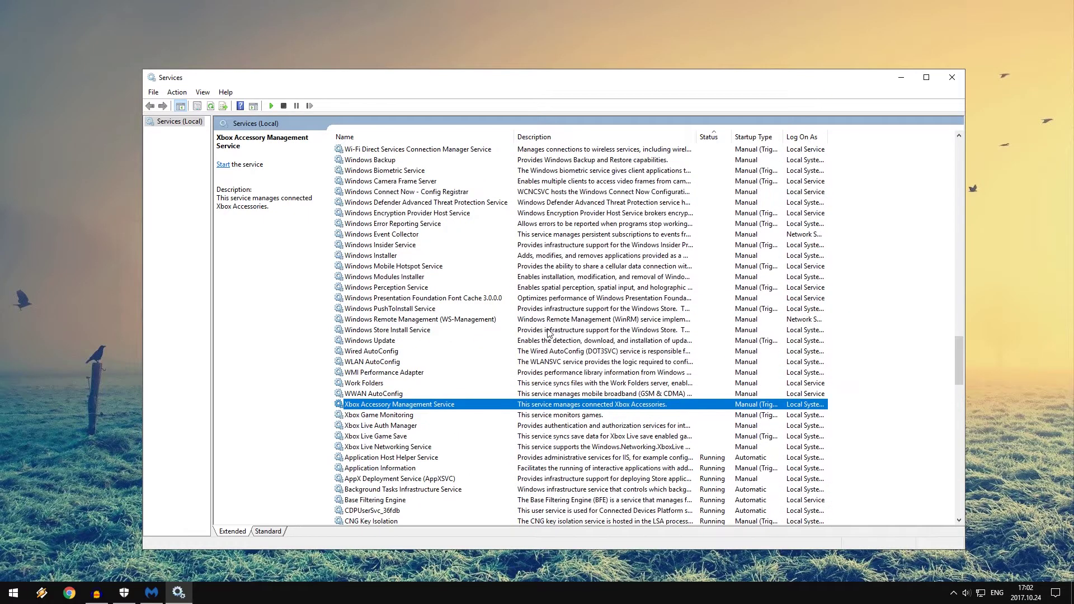
left_click(952, 77)
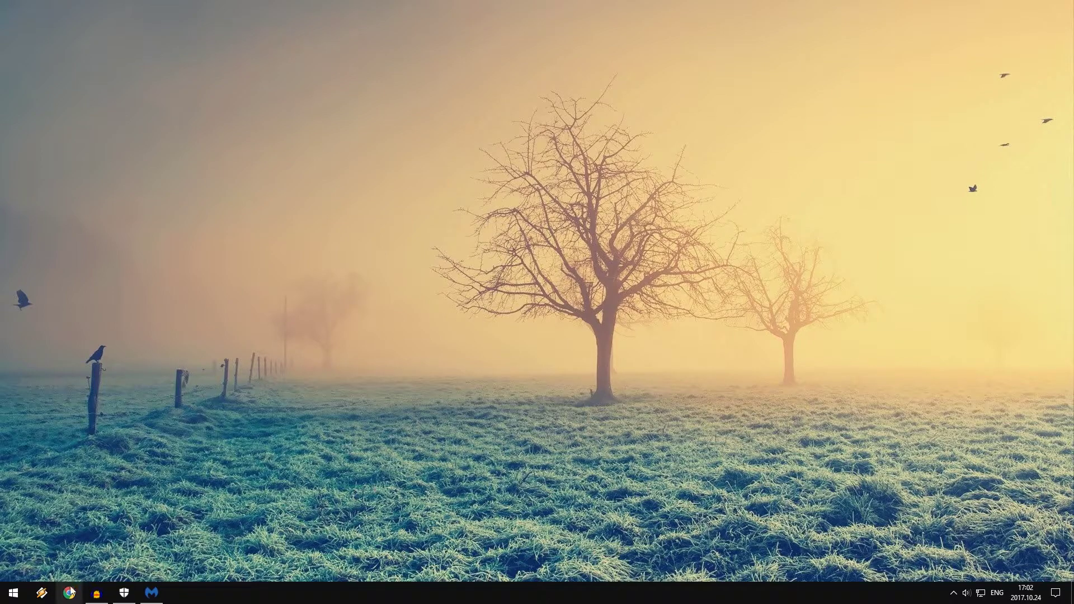
Launch CCleaner, analyze the junk files (about 624 MB), and run the cleaner.
left_click(4, 598)
type("ccleaner")
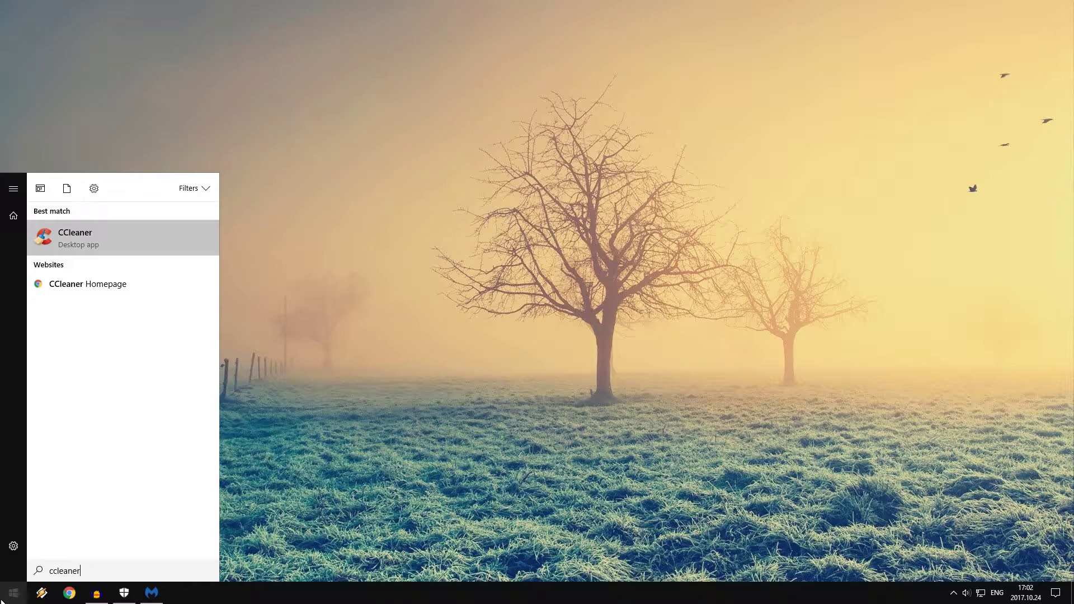
key("Return")
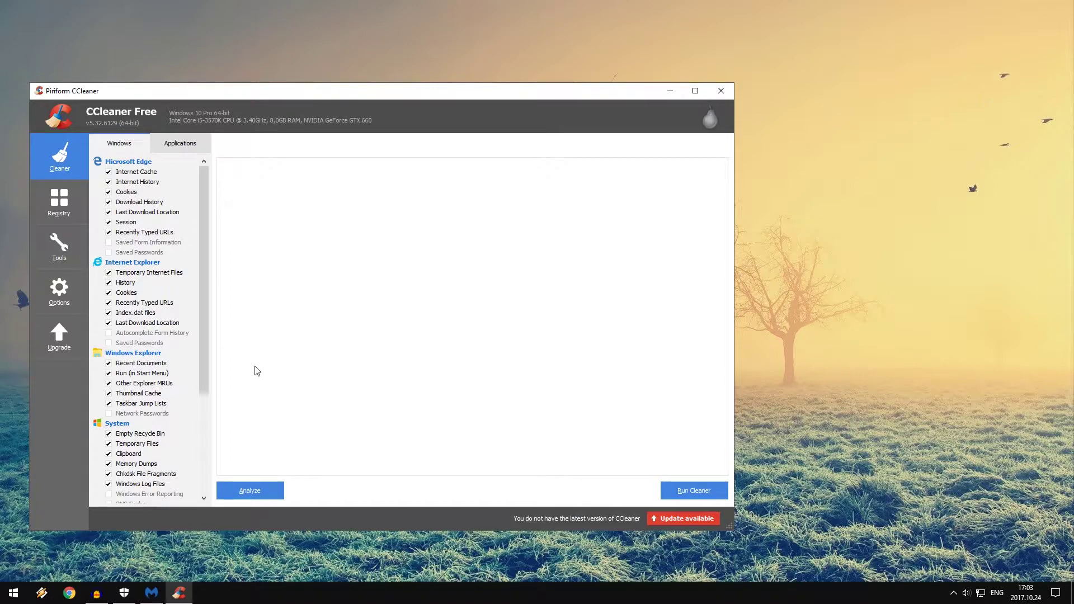
left_click(261, 489)
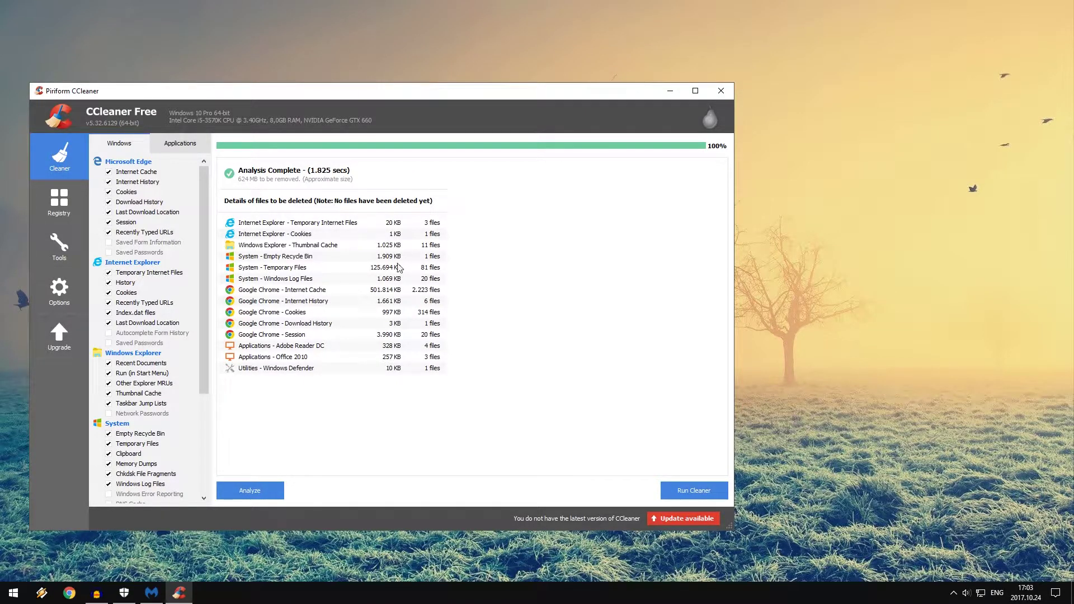
left_click(691, 490)
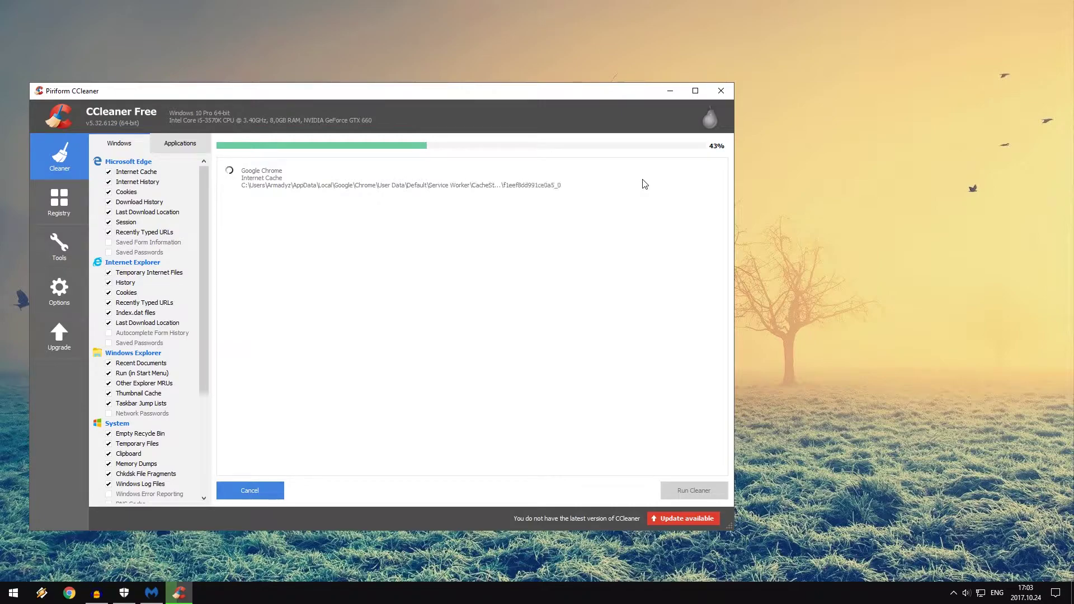
Scan the registry in CCleaner for issues, finding missing shared DLL entries.
left_click(59, 202)
left_click(266, 497)
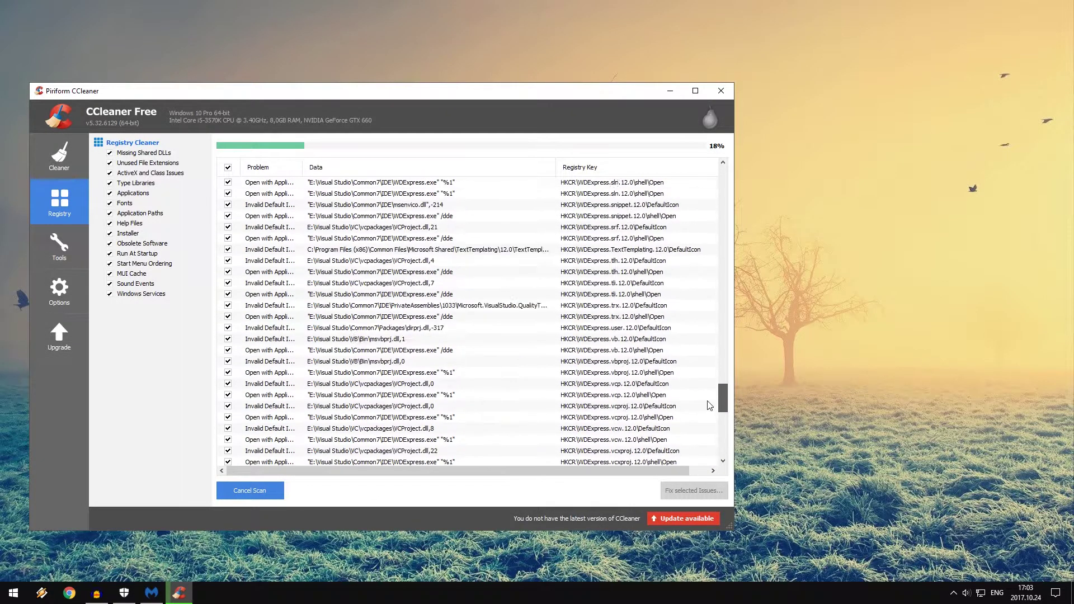
scroll(709, 414, "up", 20)
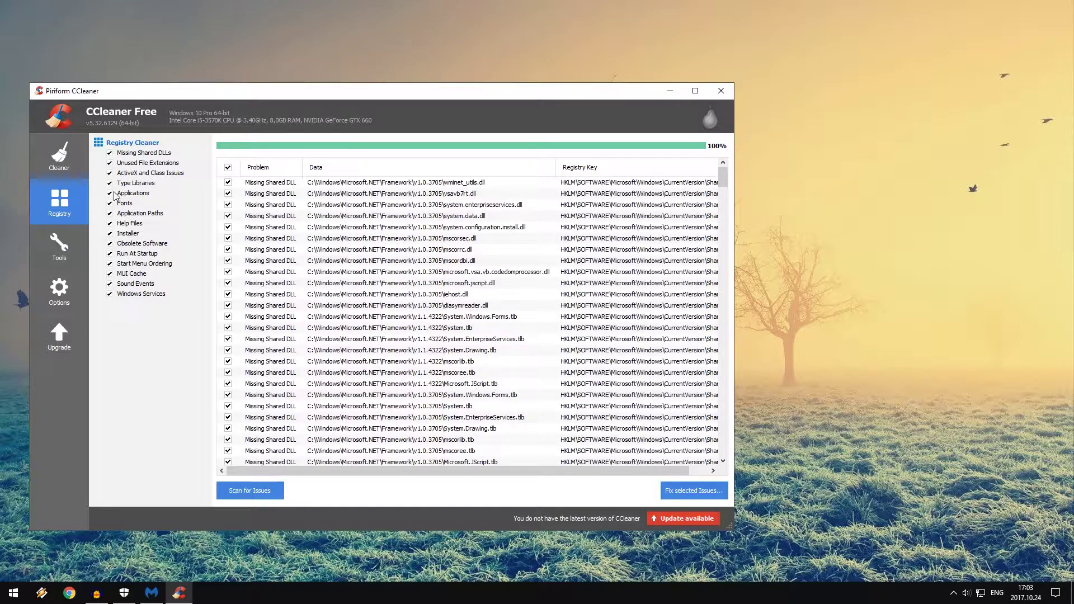
Review the Tools > Uninstall and Startup lists, then close CCleaner.
left_click(72, 241)
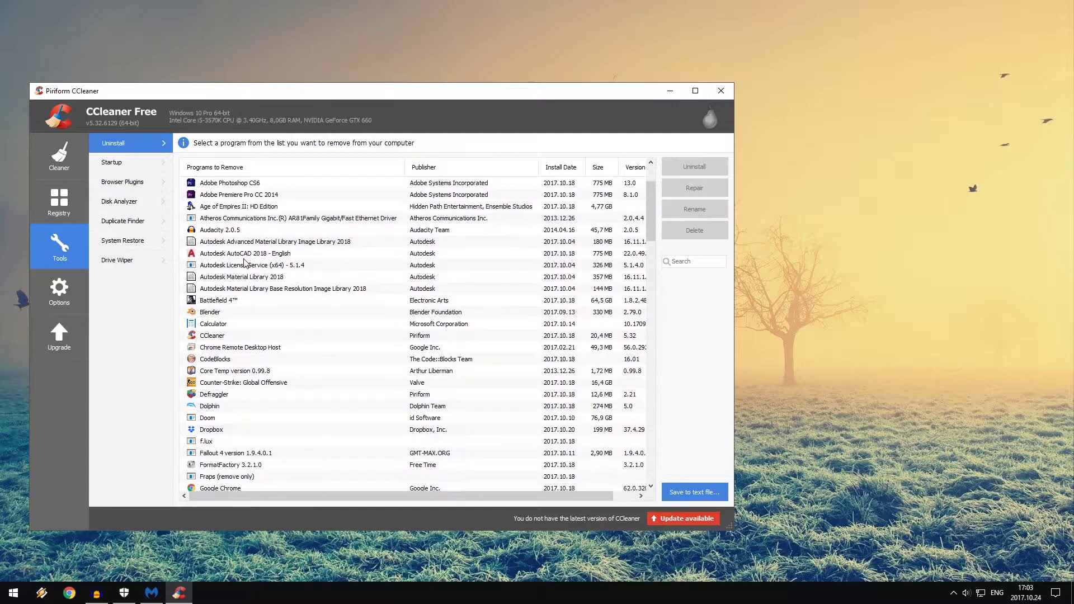
left_click(139, 170)
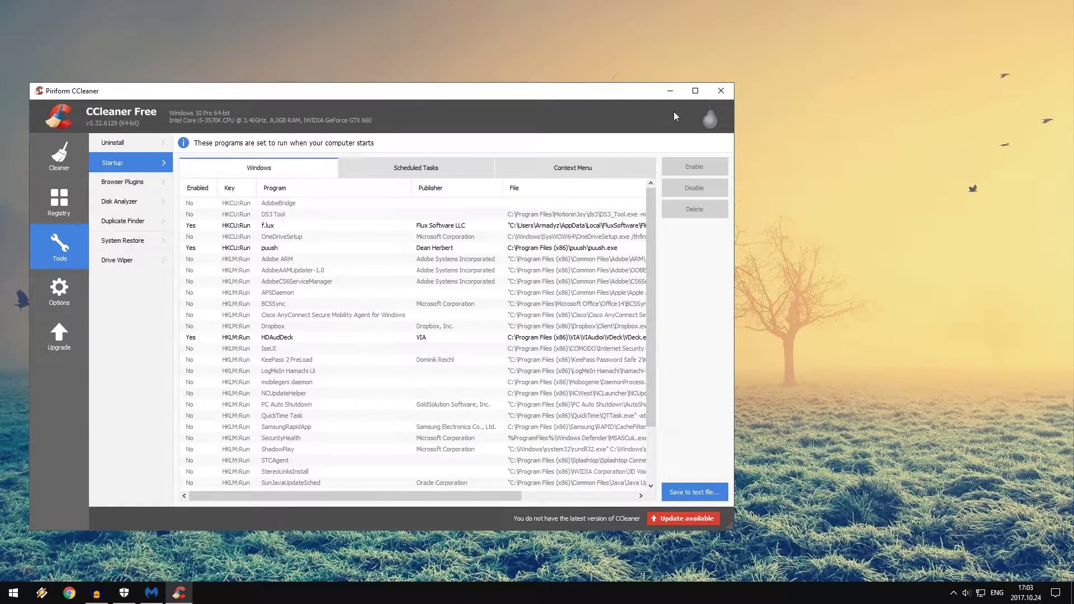
left_click(718, 93)
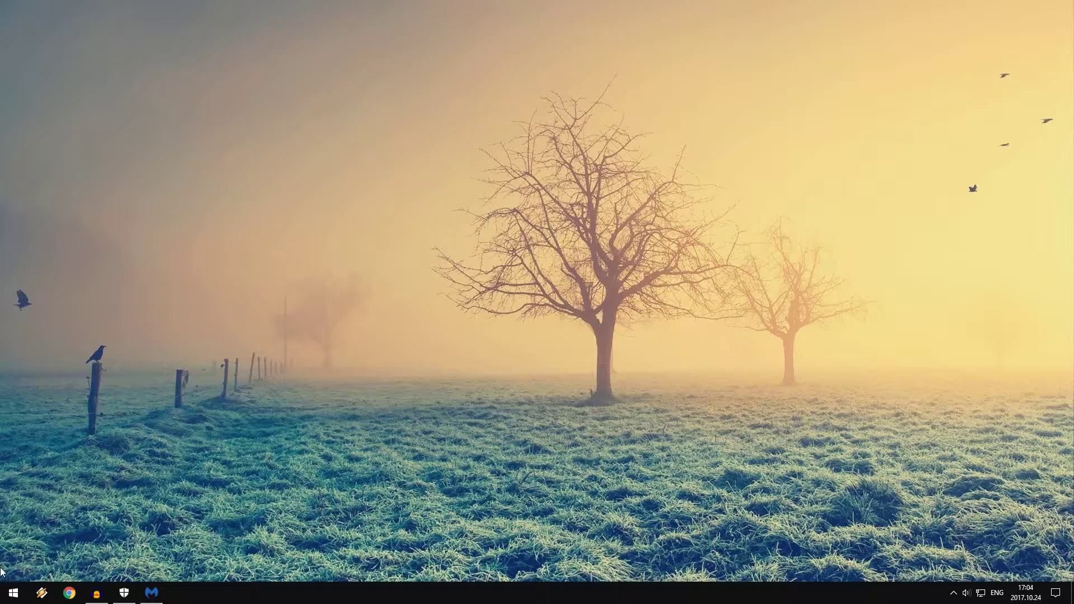
Launch Defraggler and analyze drive E: (WD Caviar Blue 1TB) for fragmentation.
left_click(9, 591)
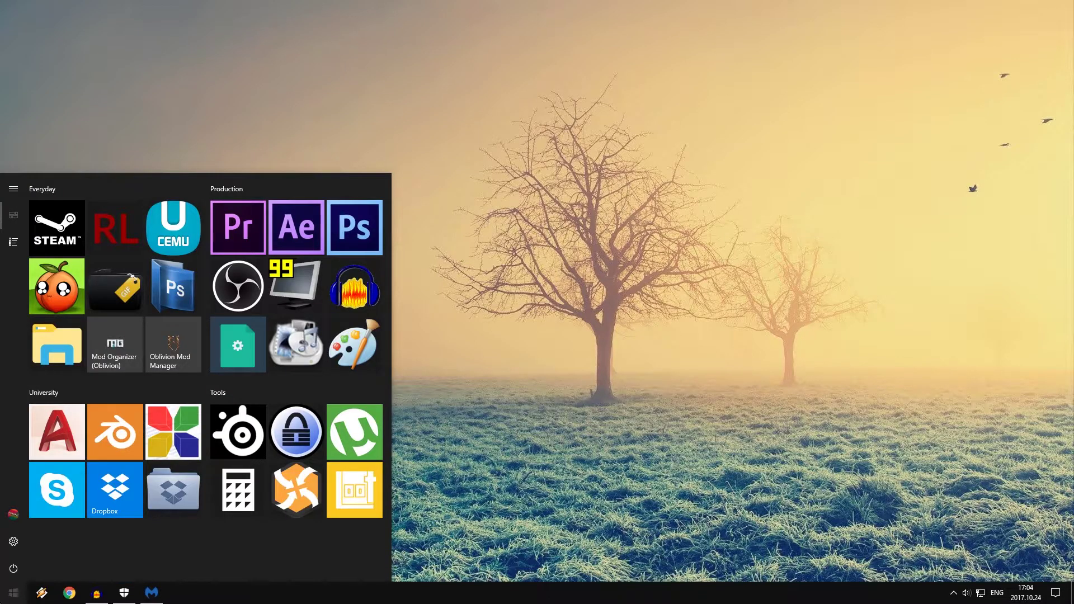
type("defraggler")
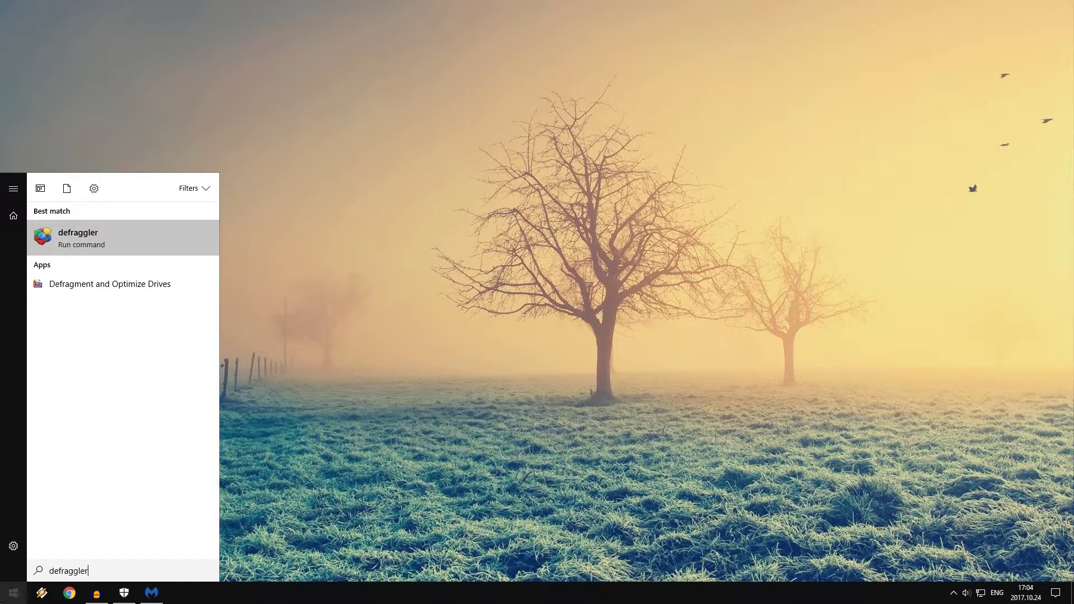
key("Return")
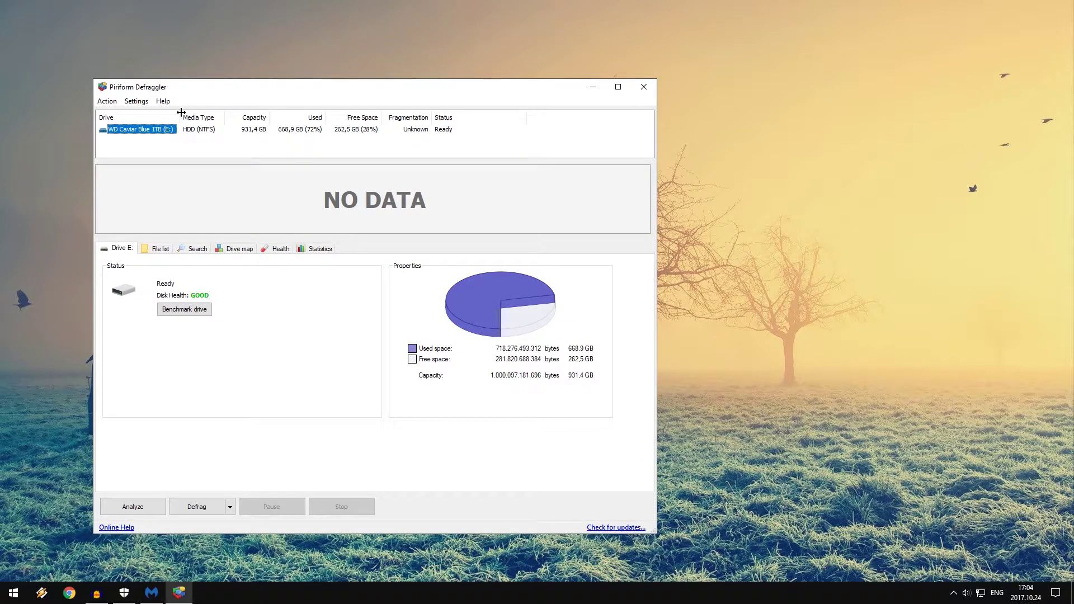
right_click(131, 132)
left_click(143, 138)
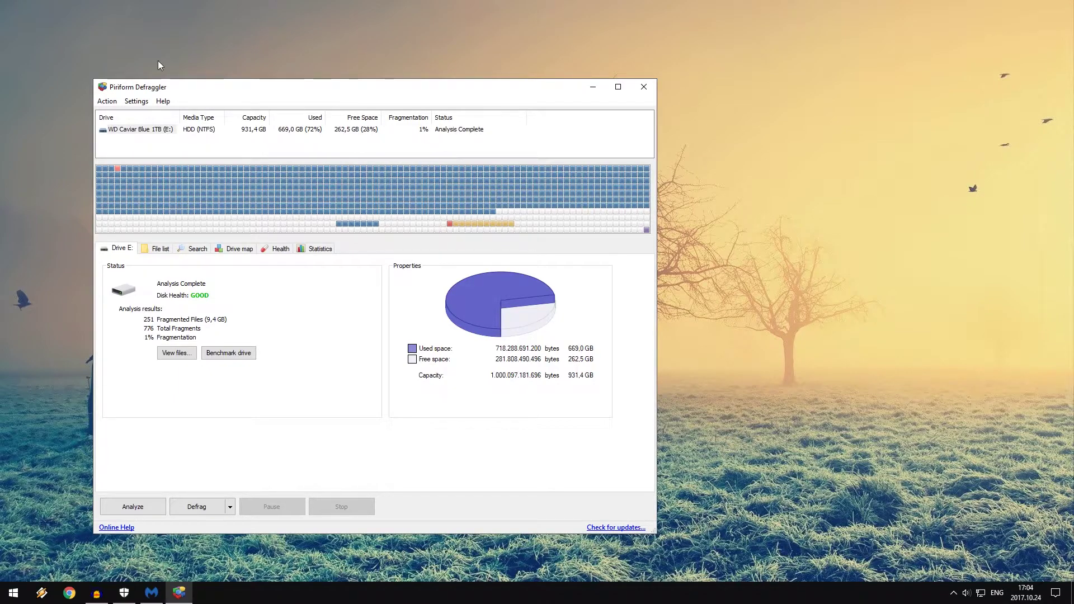
left_click(135, 102)
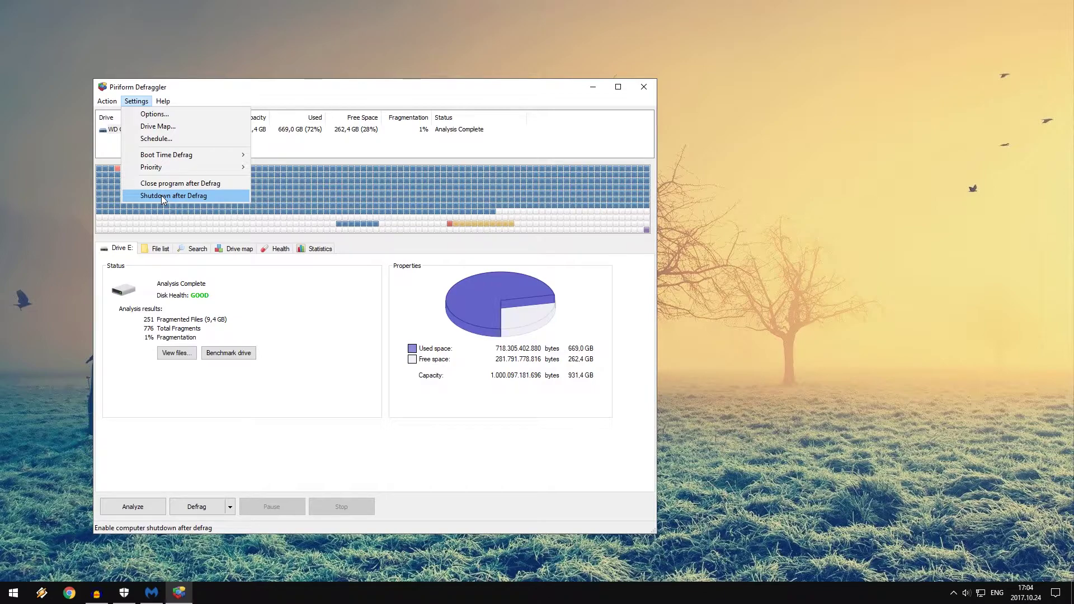
left_click(157, 115)
left_click_drag(298, 166, 267, 190)
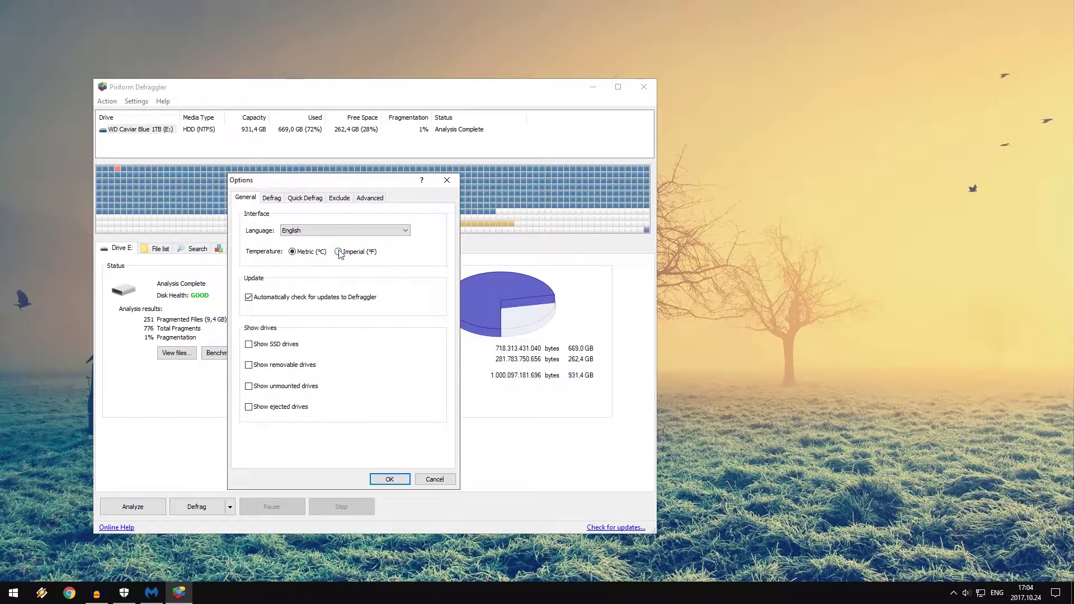
left_click_drag(305, 183, 382, 181)
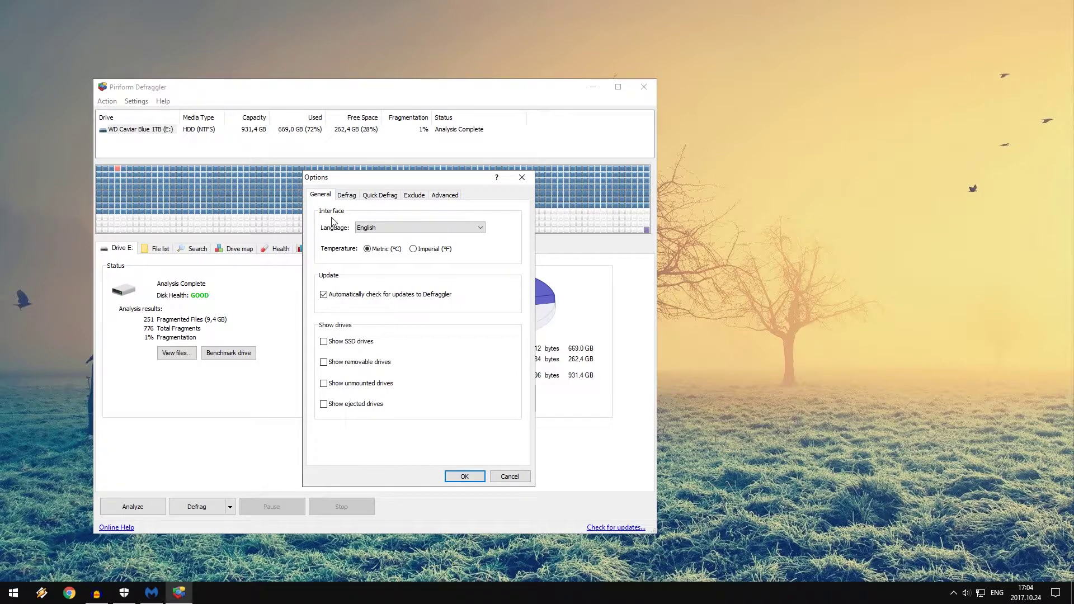
left_click(347, 195)
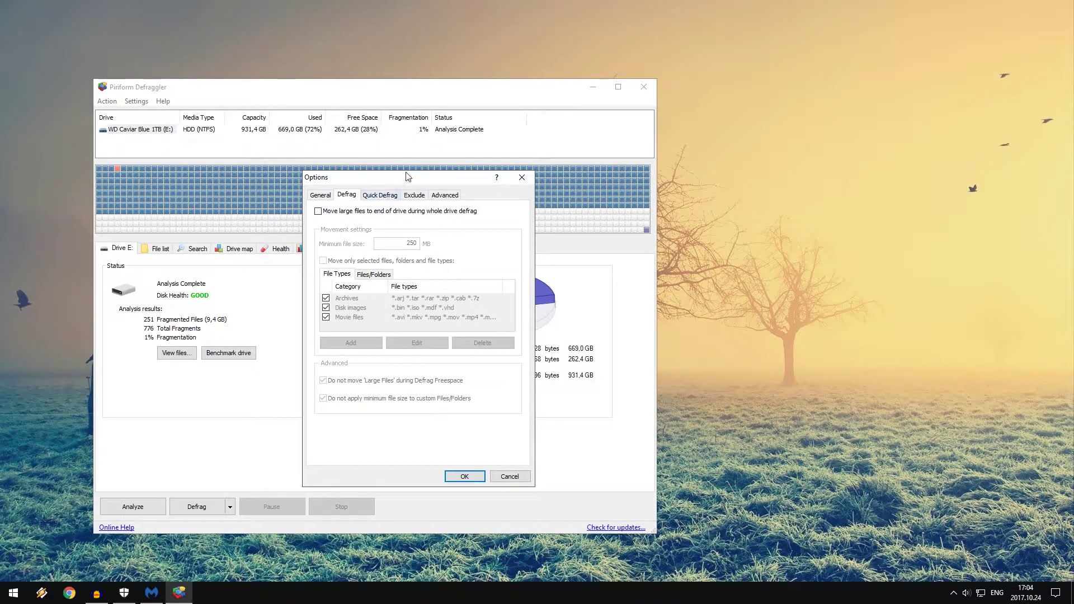
left_click(394, 195)
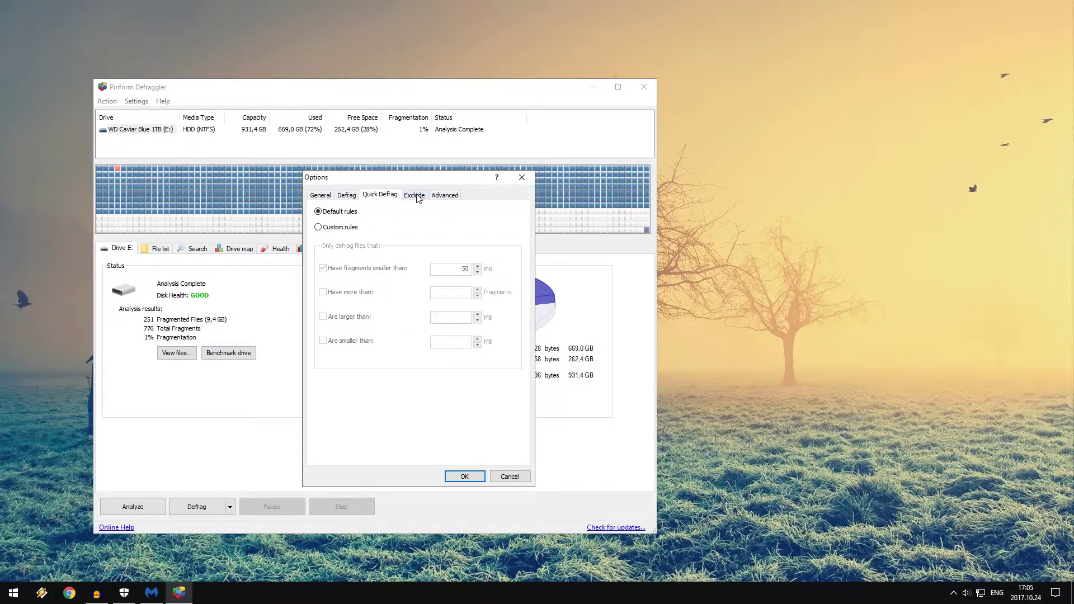
left_click(415, 195)
left_click(440, 196)
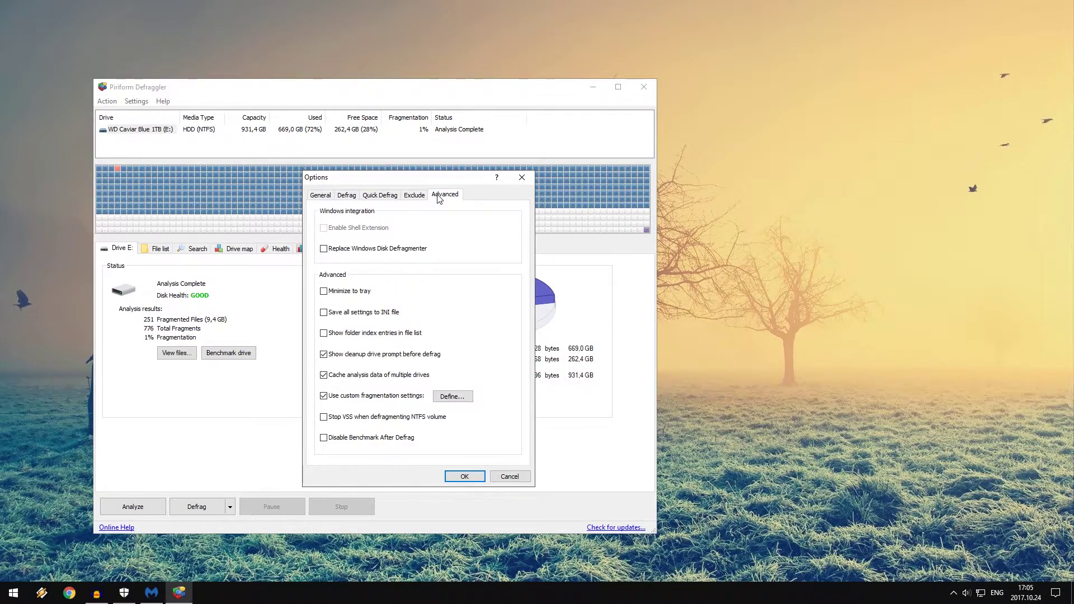
left_click(323, 195)
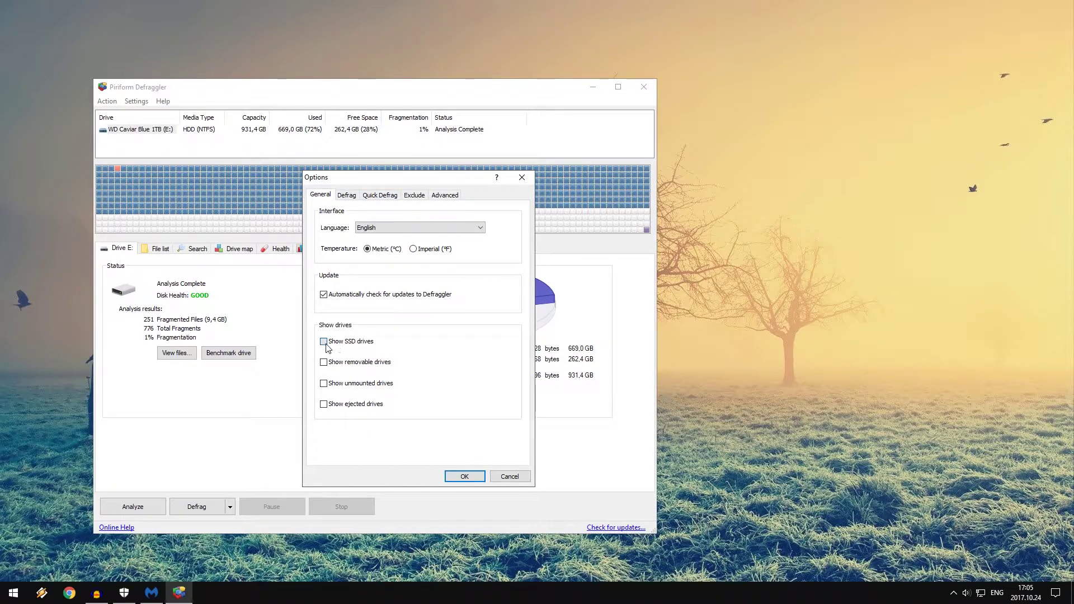
left_click(464, 477)
left_click(156, 133)
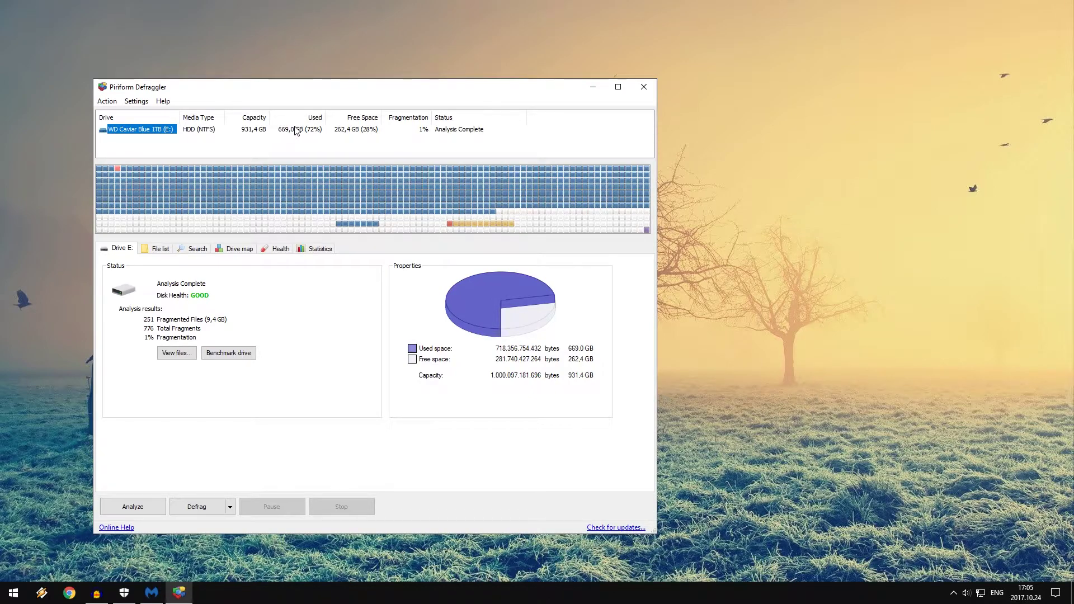
Close the Defraggler window.
left_click(644, 86)
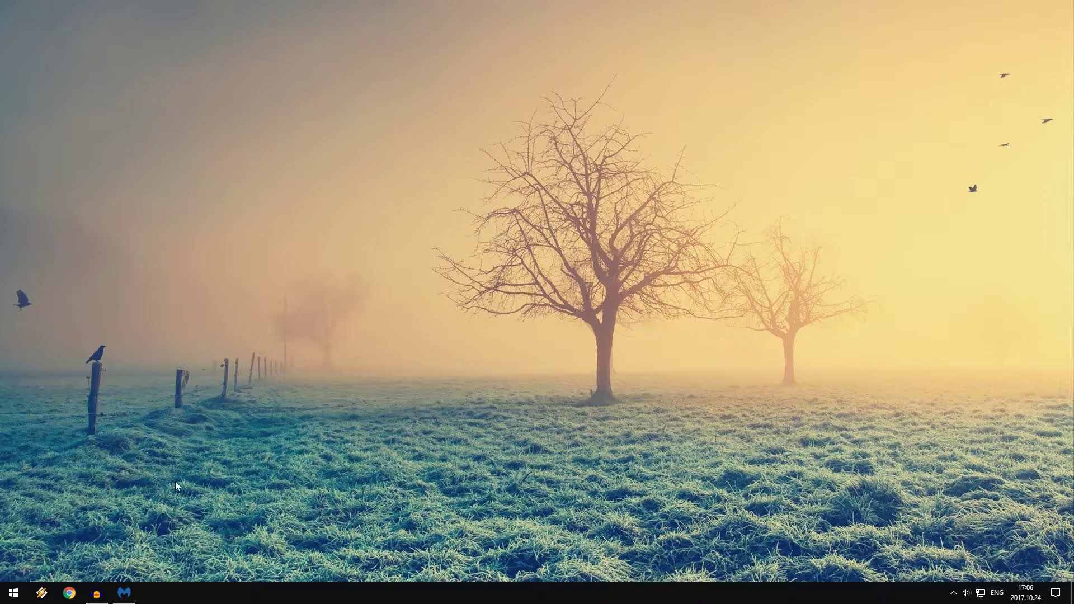